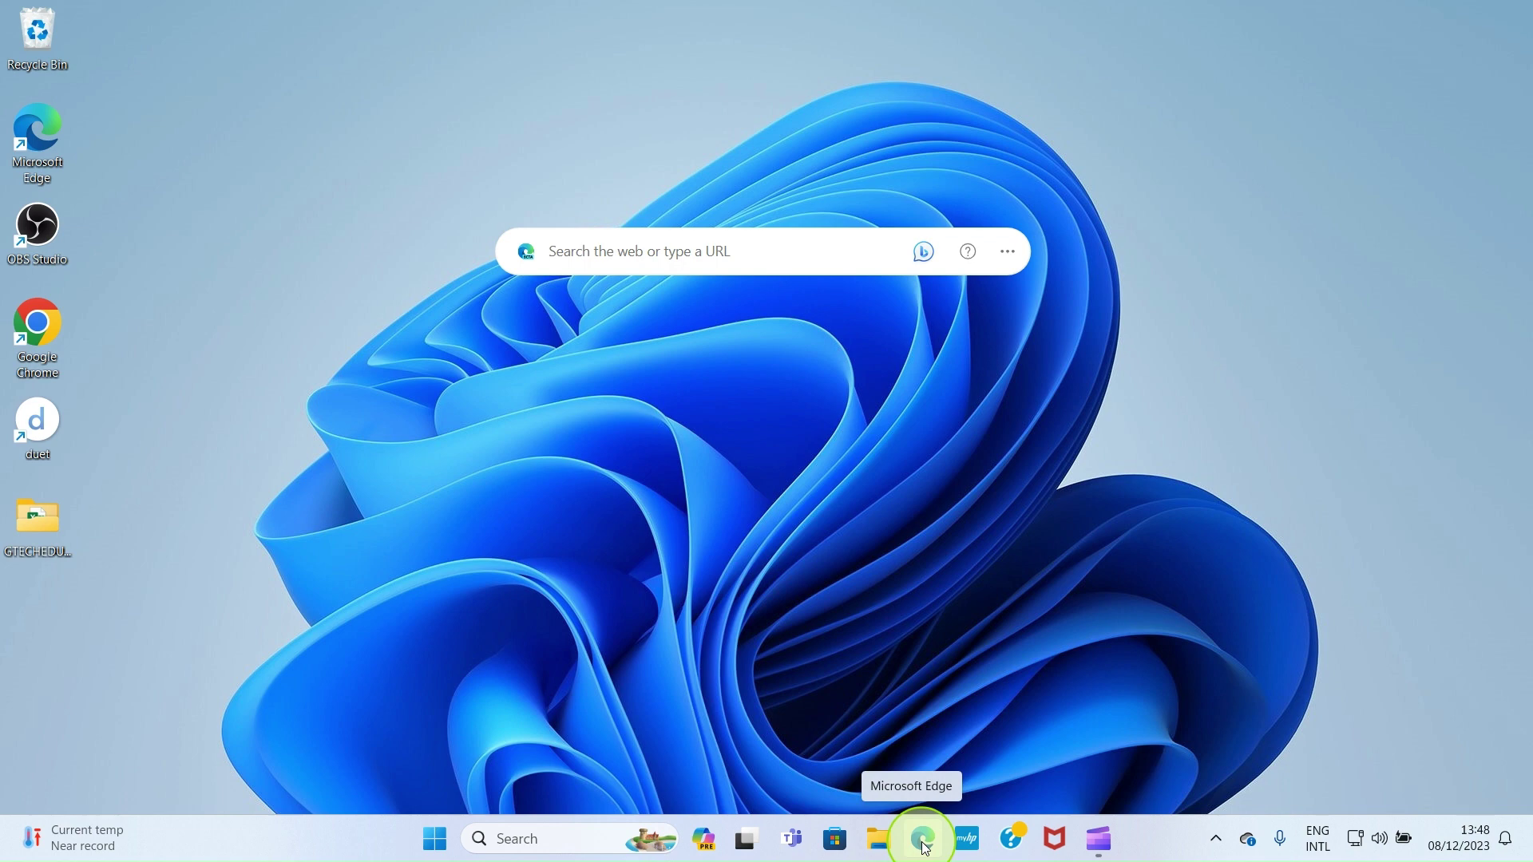
# Step: Launch Microsoft Edge and go to onedrive.com
pyautogui.click(922, 844)
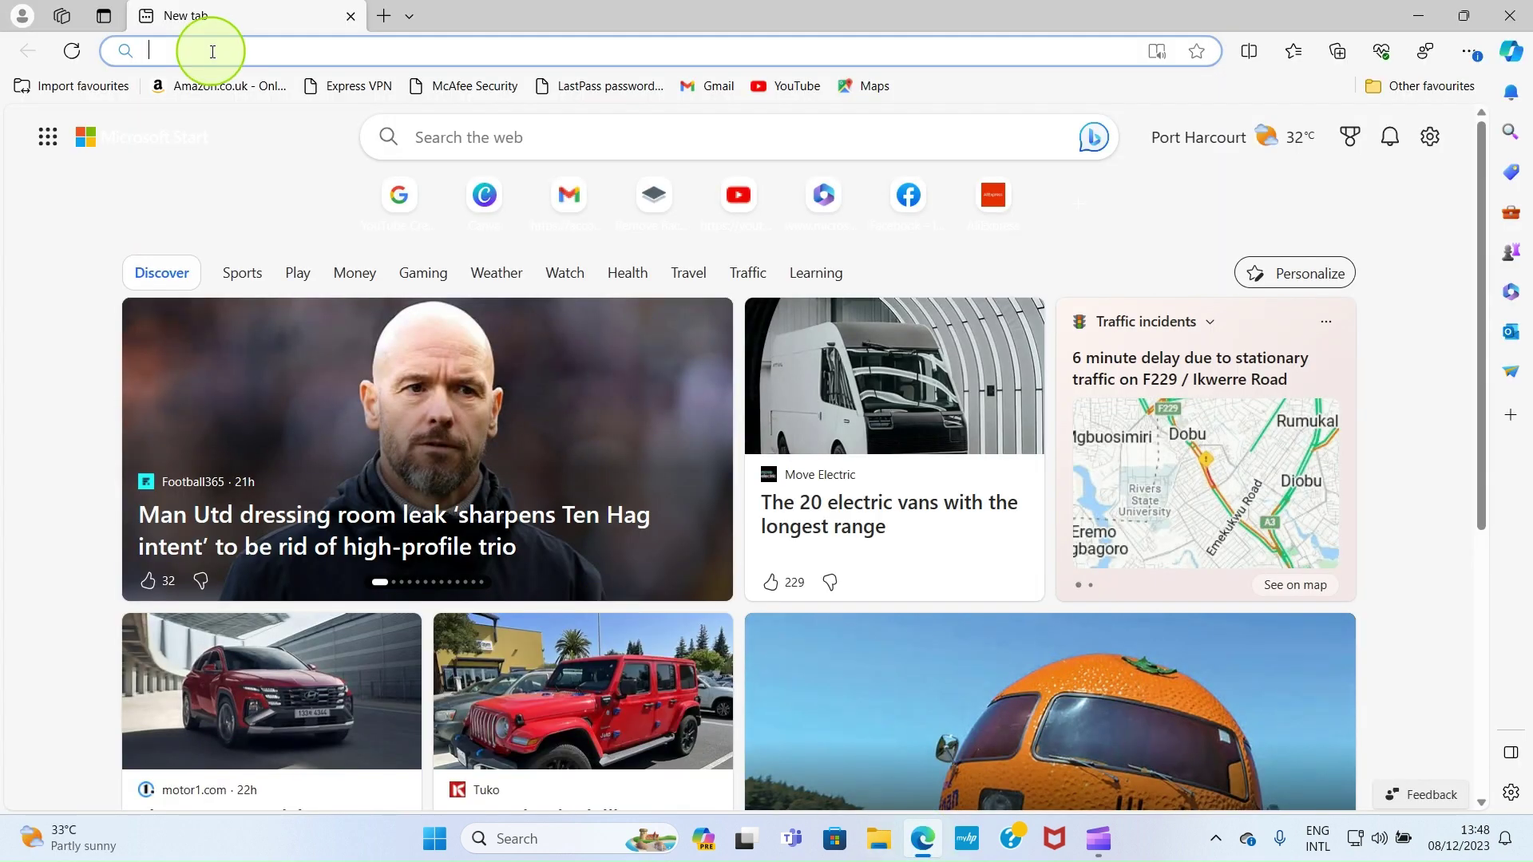
pyautogui.write('onedrive.com')
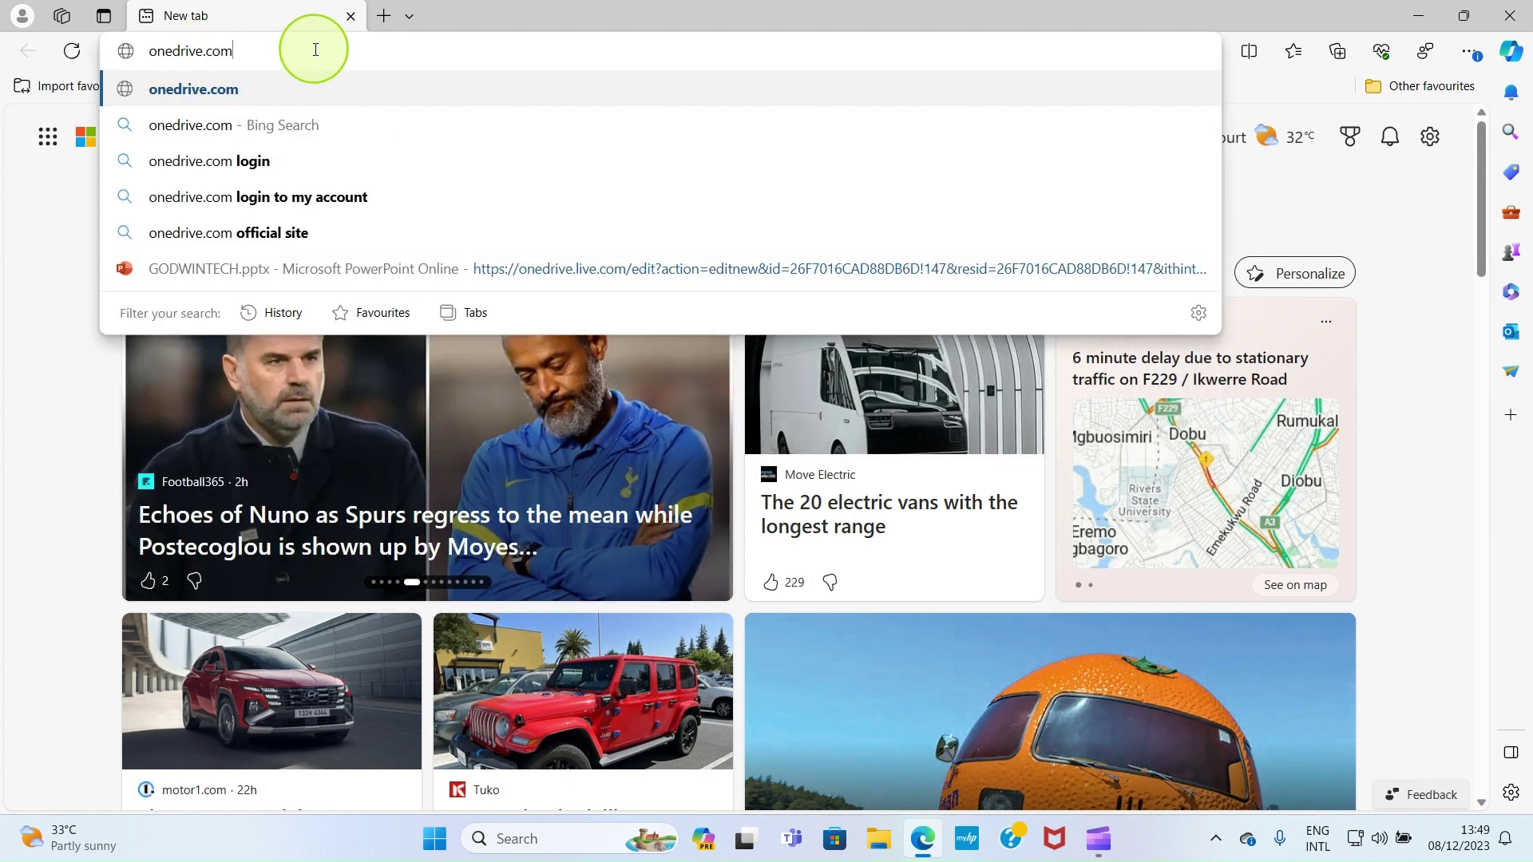
pyautogui.press('Return')
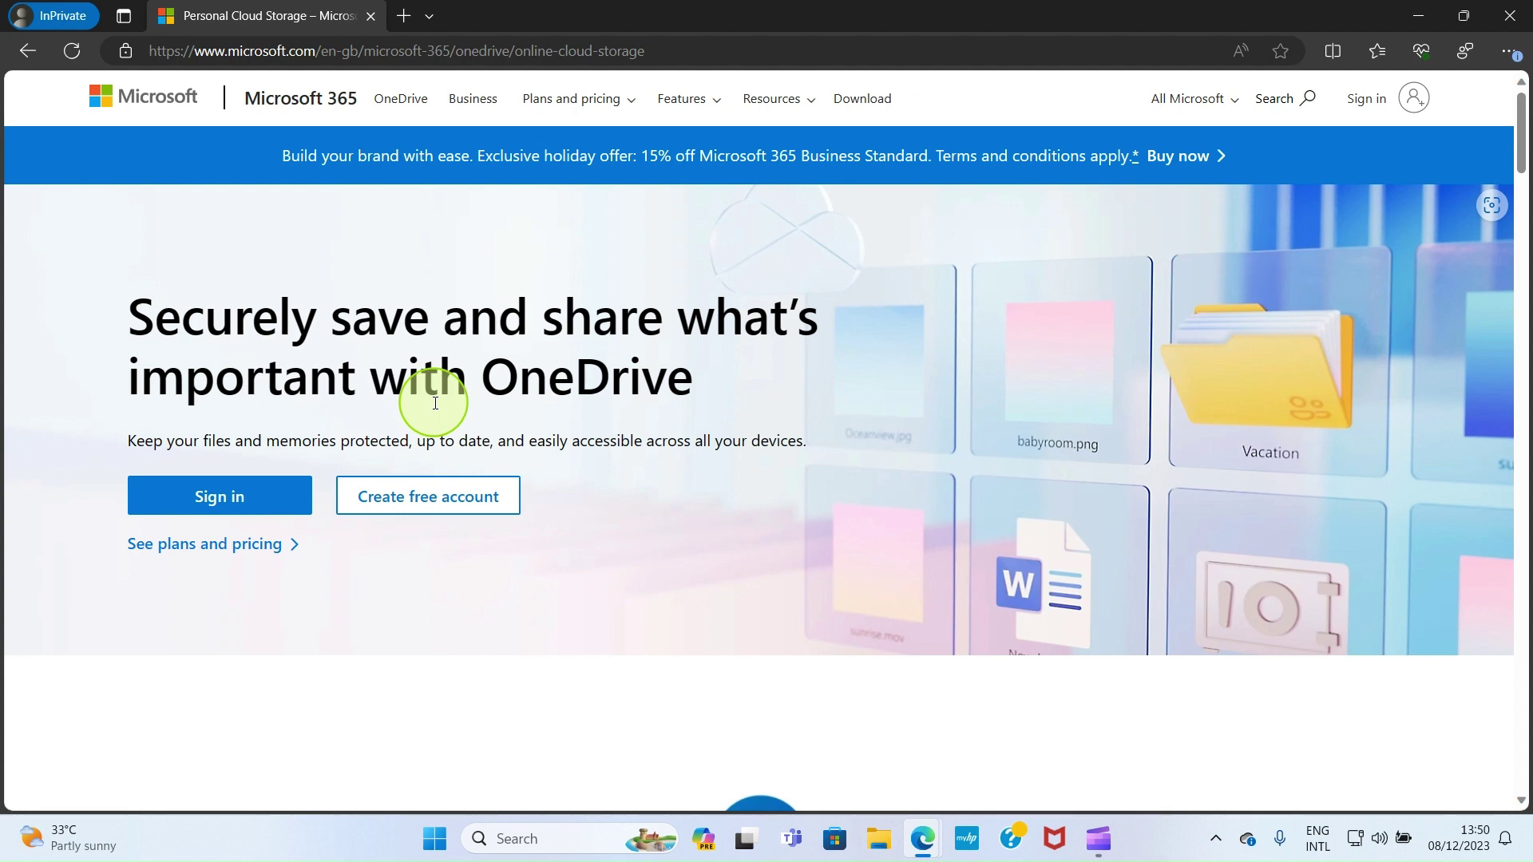
# Step: Sign in to OneDrive and review My files: Dokumenty, Personal Vault, Book 1.xlsx, Book.xlsx
pyautogui.click(1363, 104)
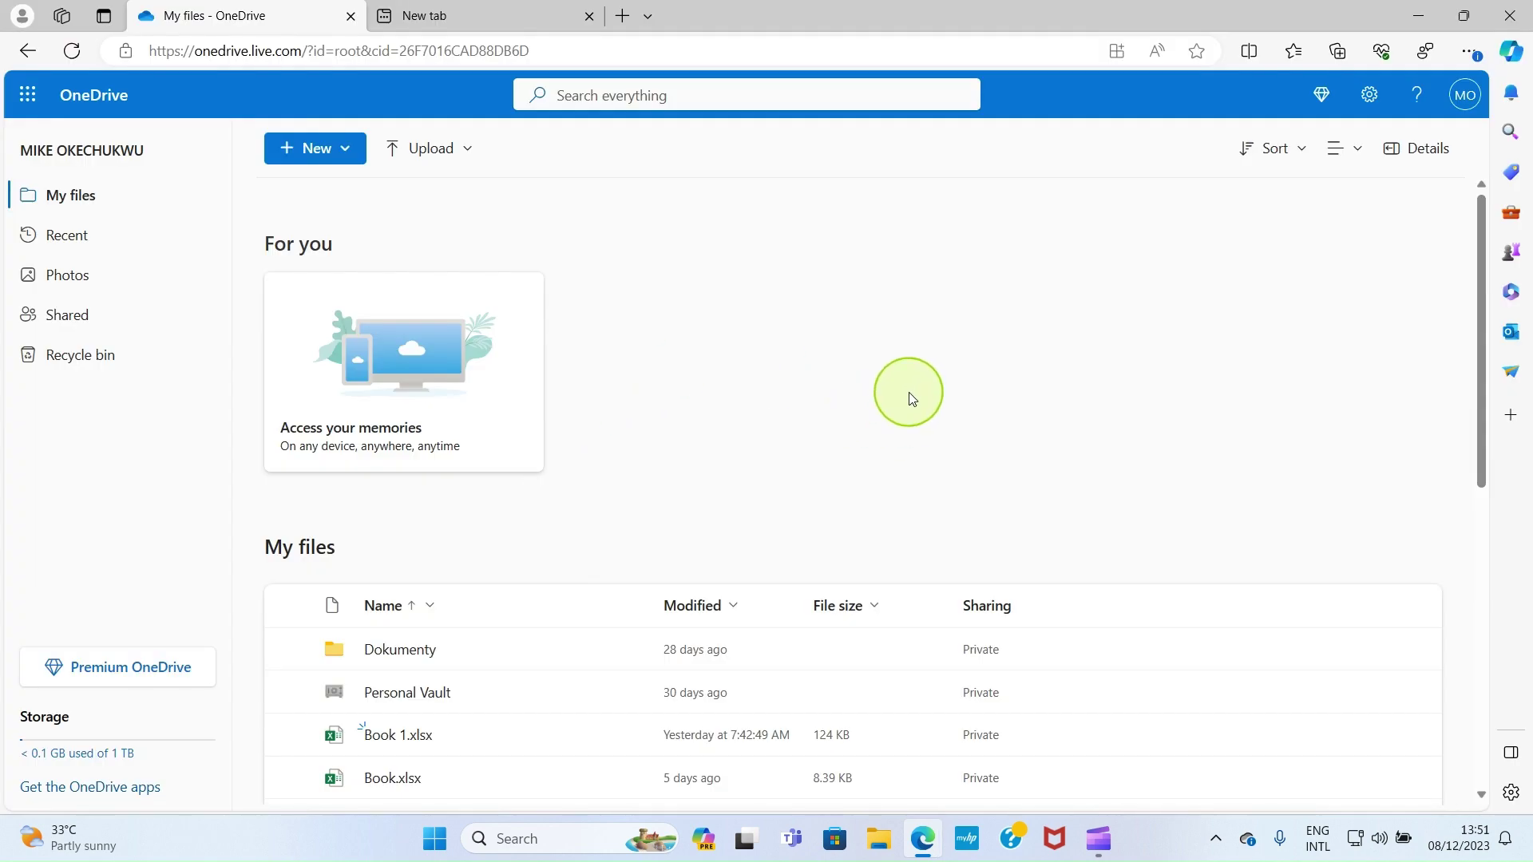
pyautogui.scroll(-3, 908, 397)
pyautogui.scroll(3, 907, 415)
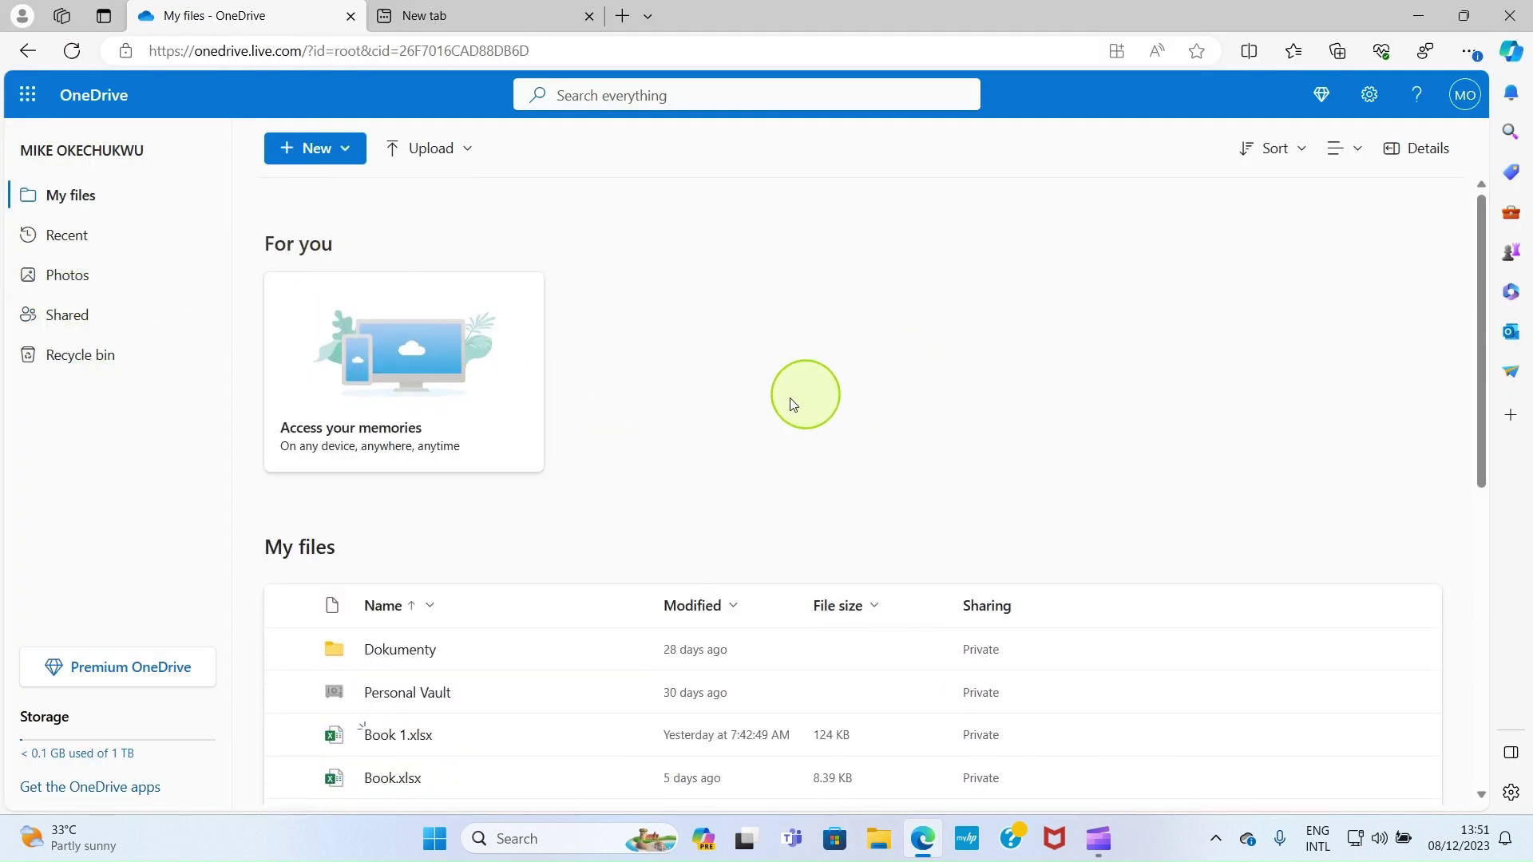
pyautogui.scroll(-1, 411, 588)
pyautogui.scroll(-3, 288, 681)
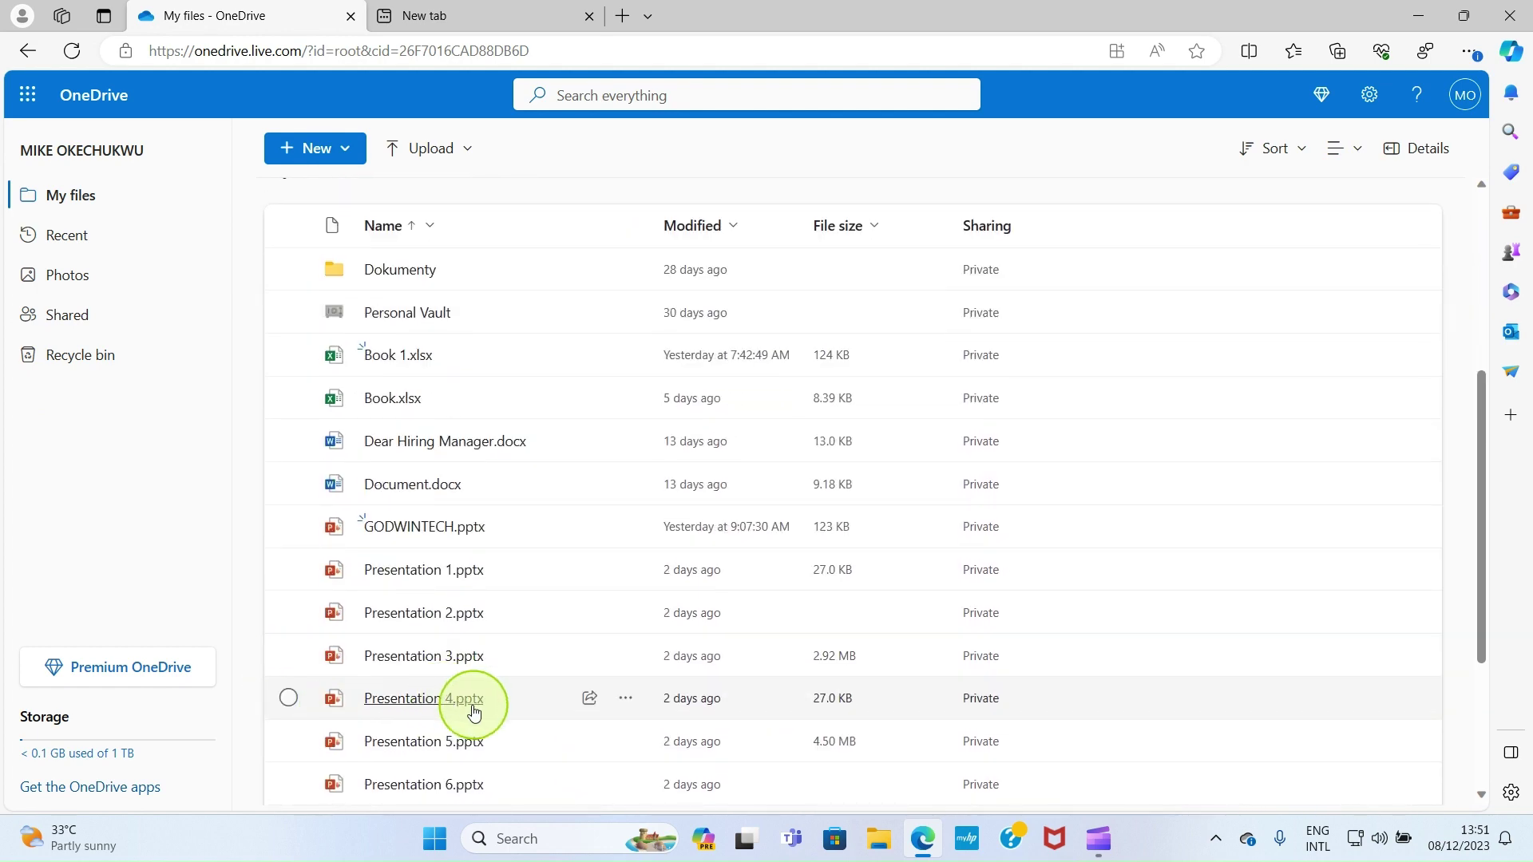
pyautogui.scroll(-3, 474, 710)
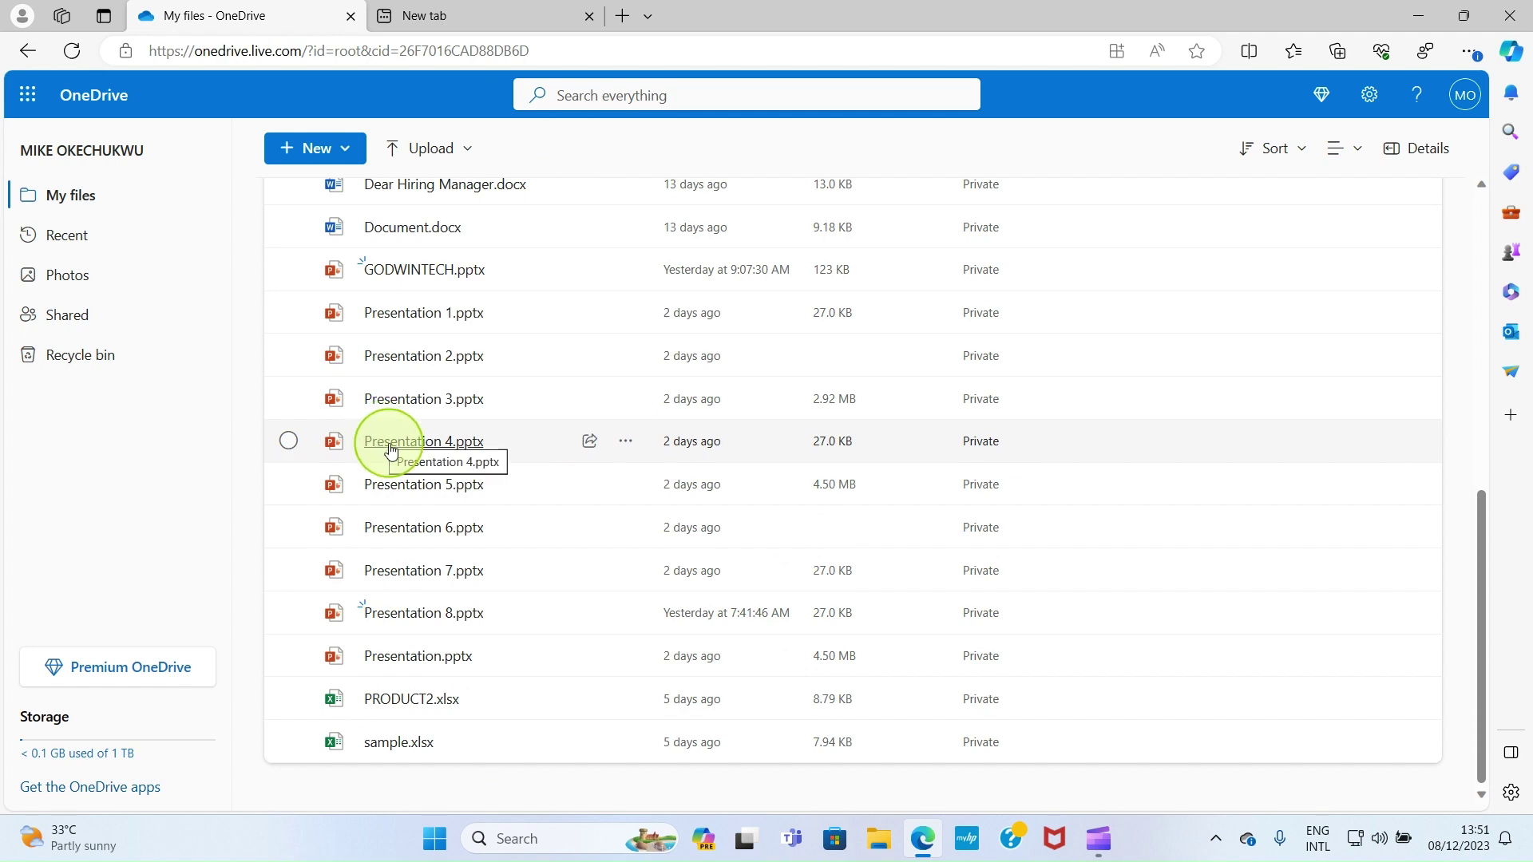
pyautogui.scroll(3, 395, 479)
pyautogui.scroll(-3, 718, 703)
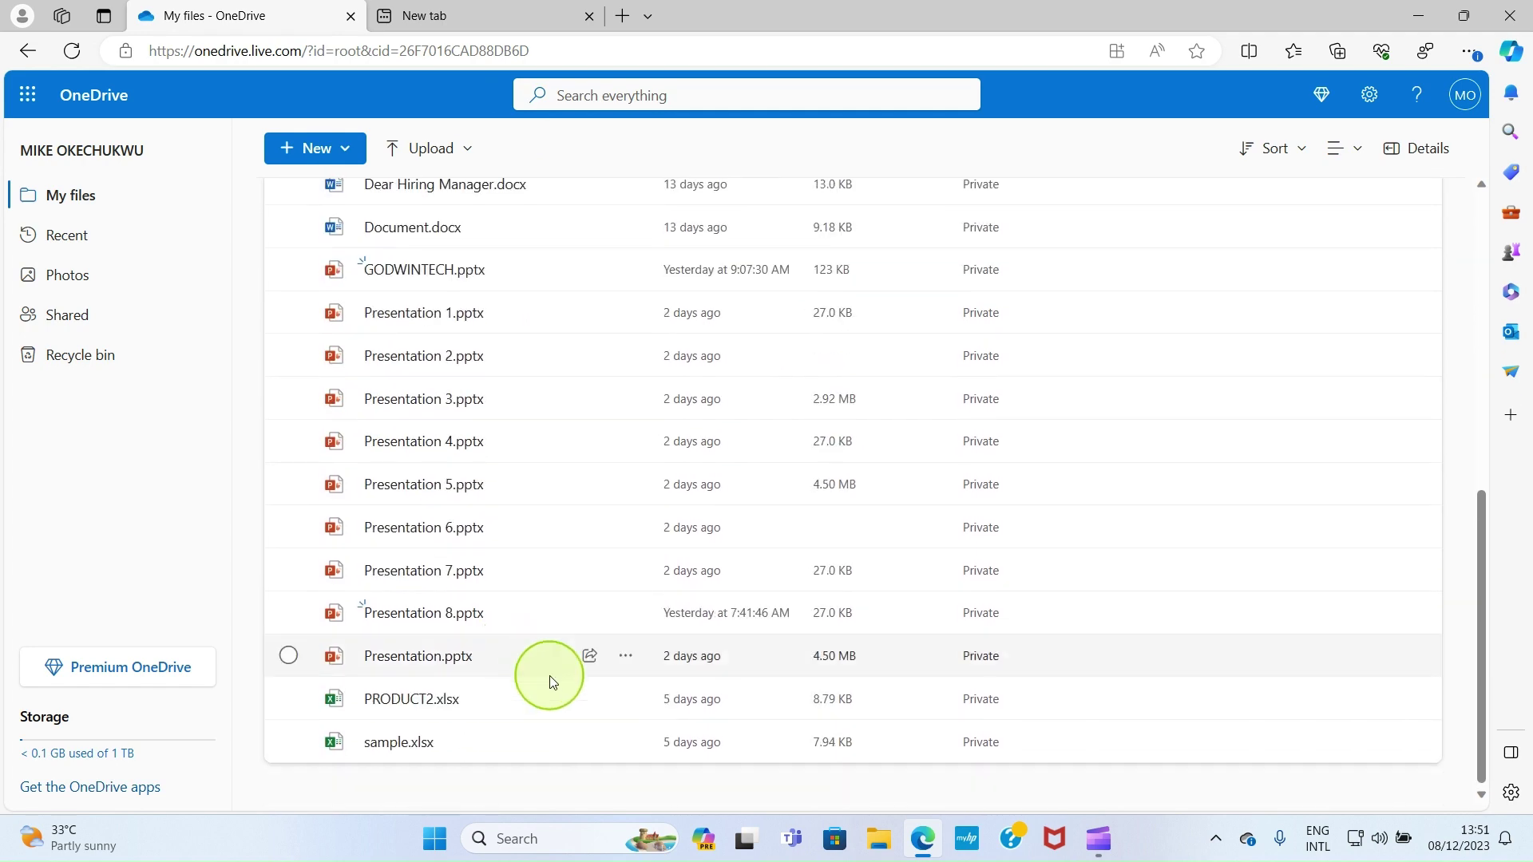
pyautogui.scroll(10, 559, 681)
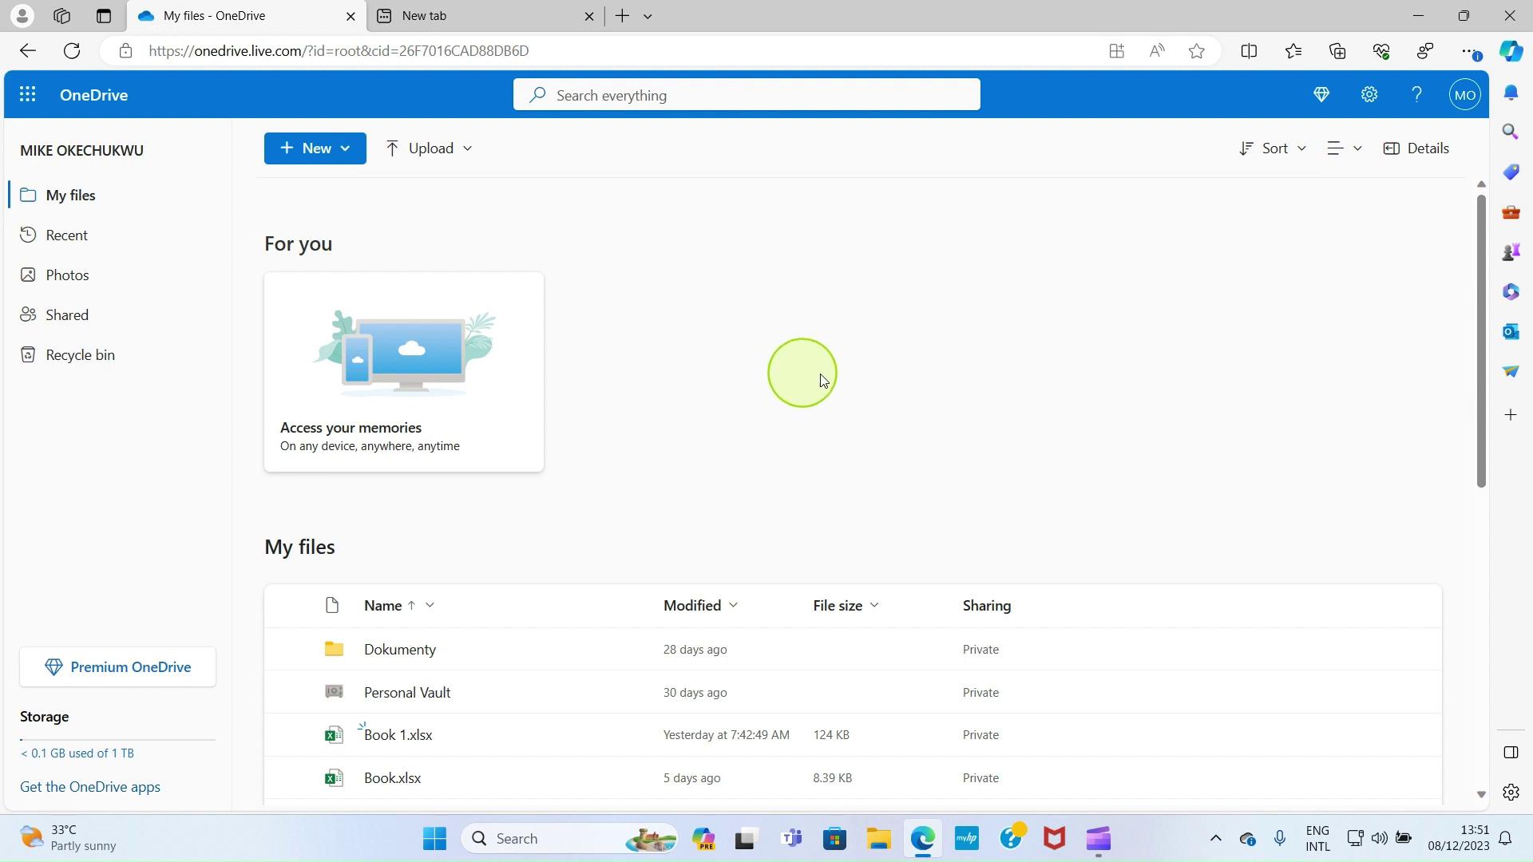
# Step: Create a new folder named EDUCATION from the New menu
pyautogui.click(347, 154)
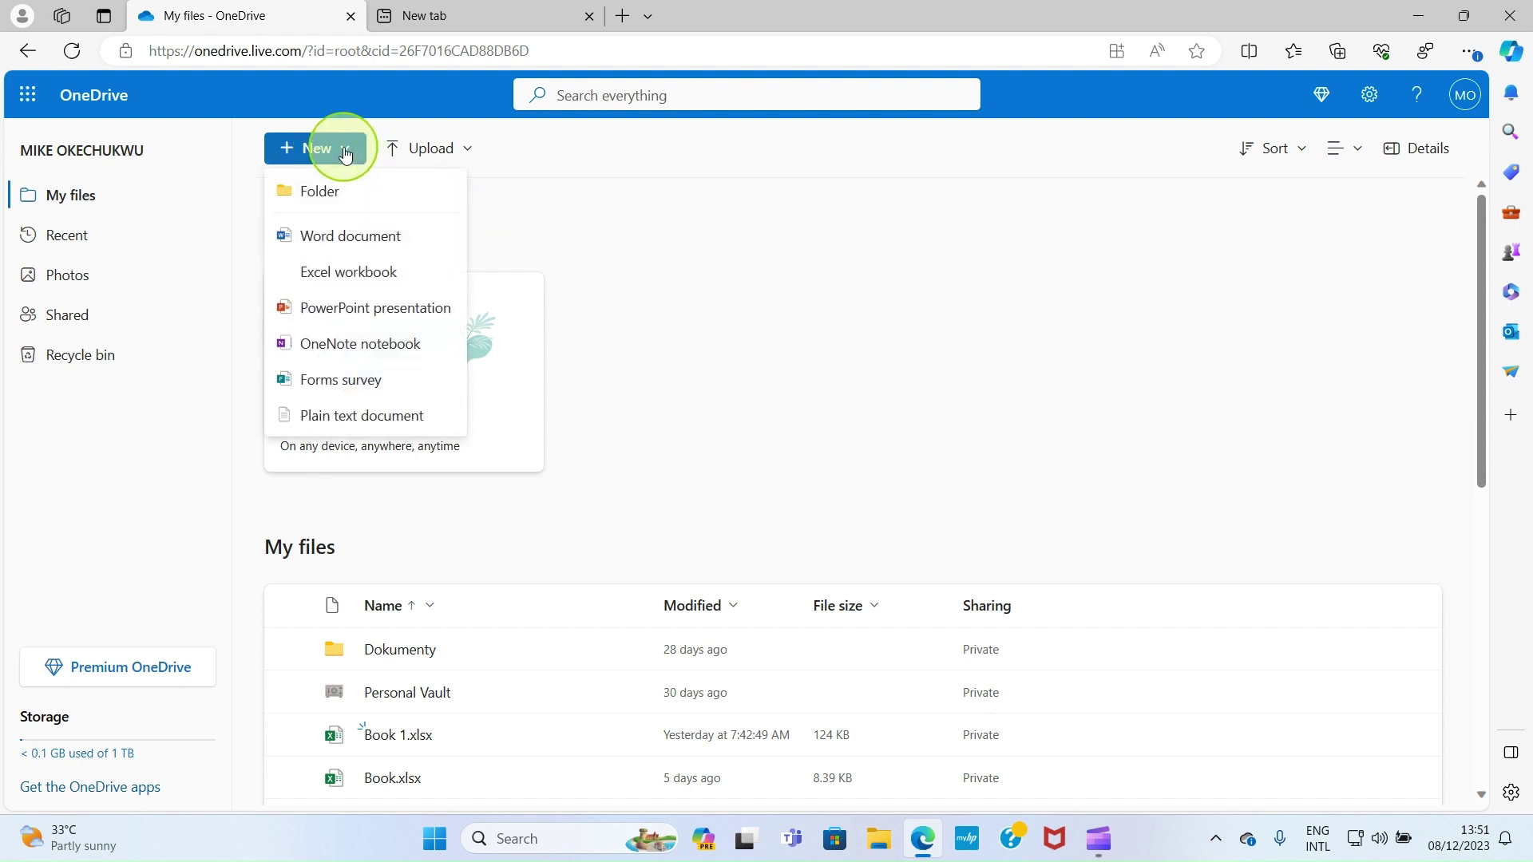
pyautogui.click(319, 189)
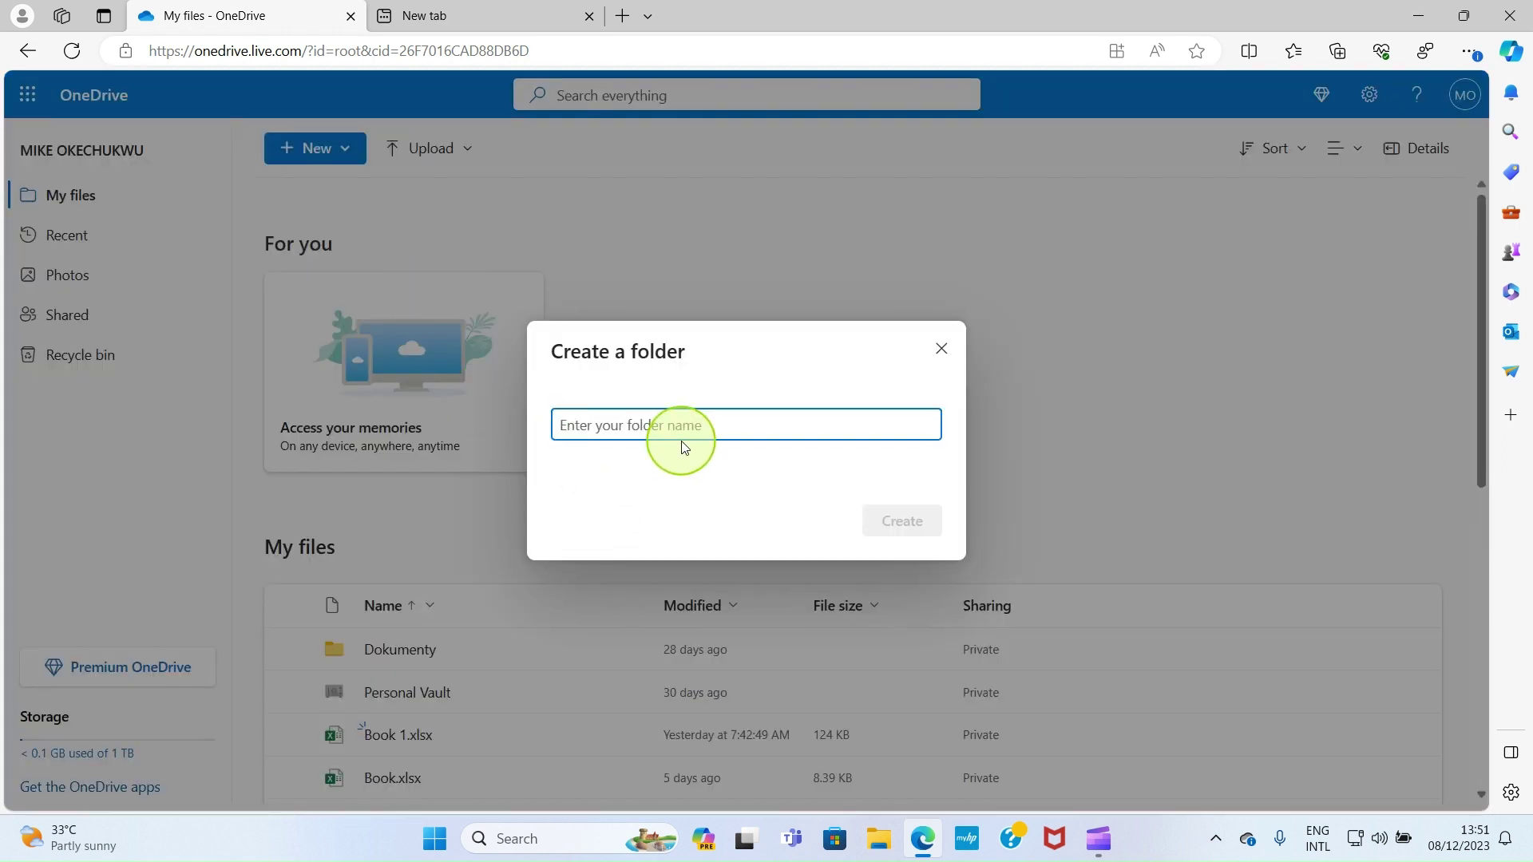
pyautogui.write('EDUCATION')
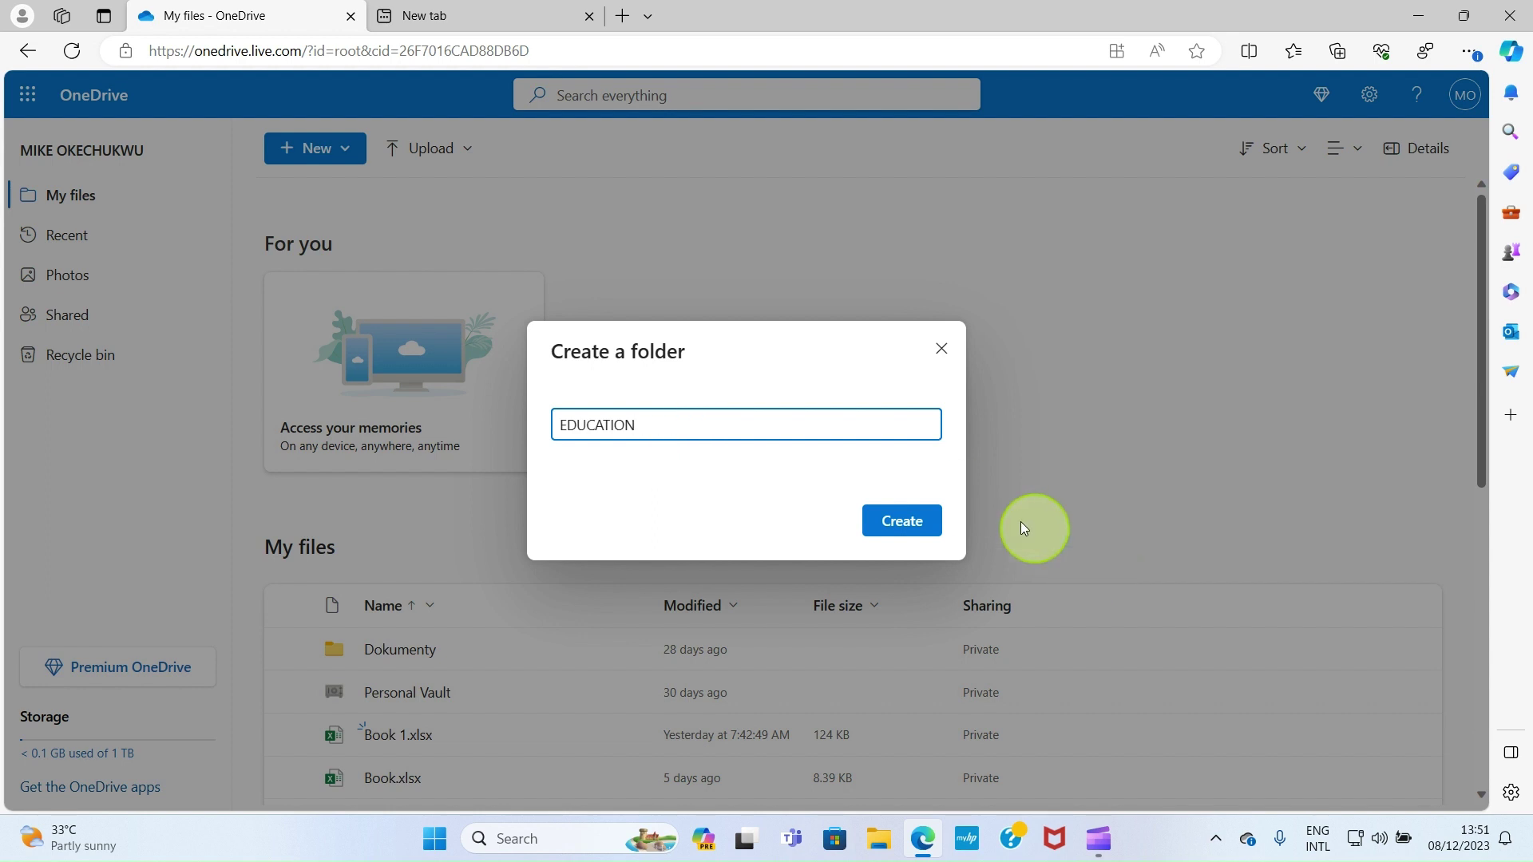
pyautogui.click(905, 521)
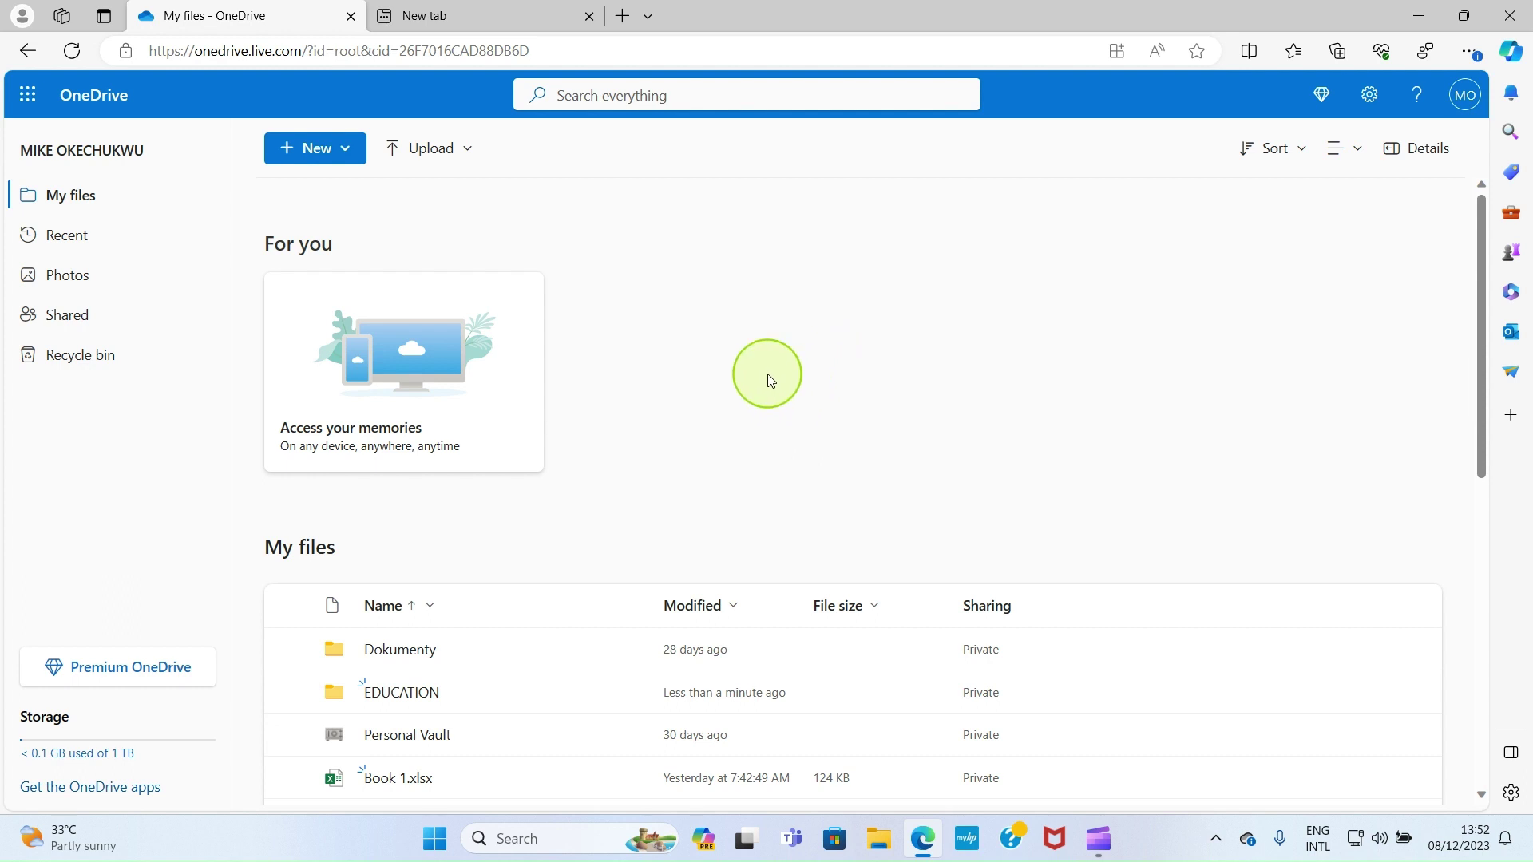
# Step: Create a second new folder named EBOOKS next to EDUCATION
pyautogui.click(327, 160)
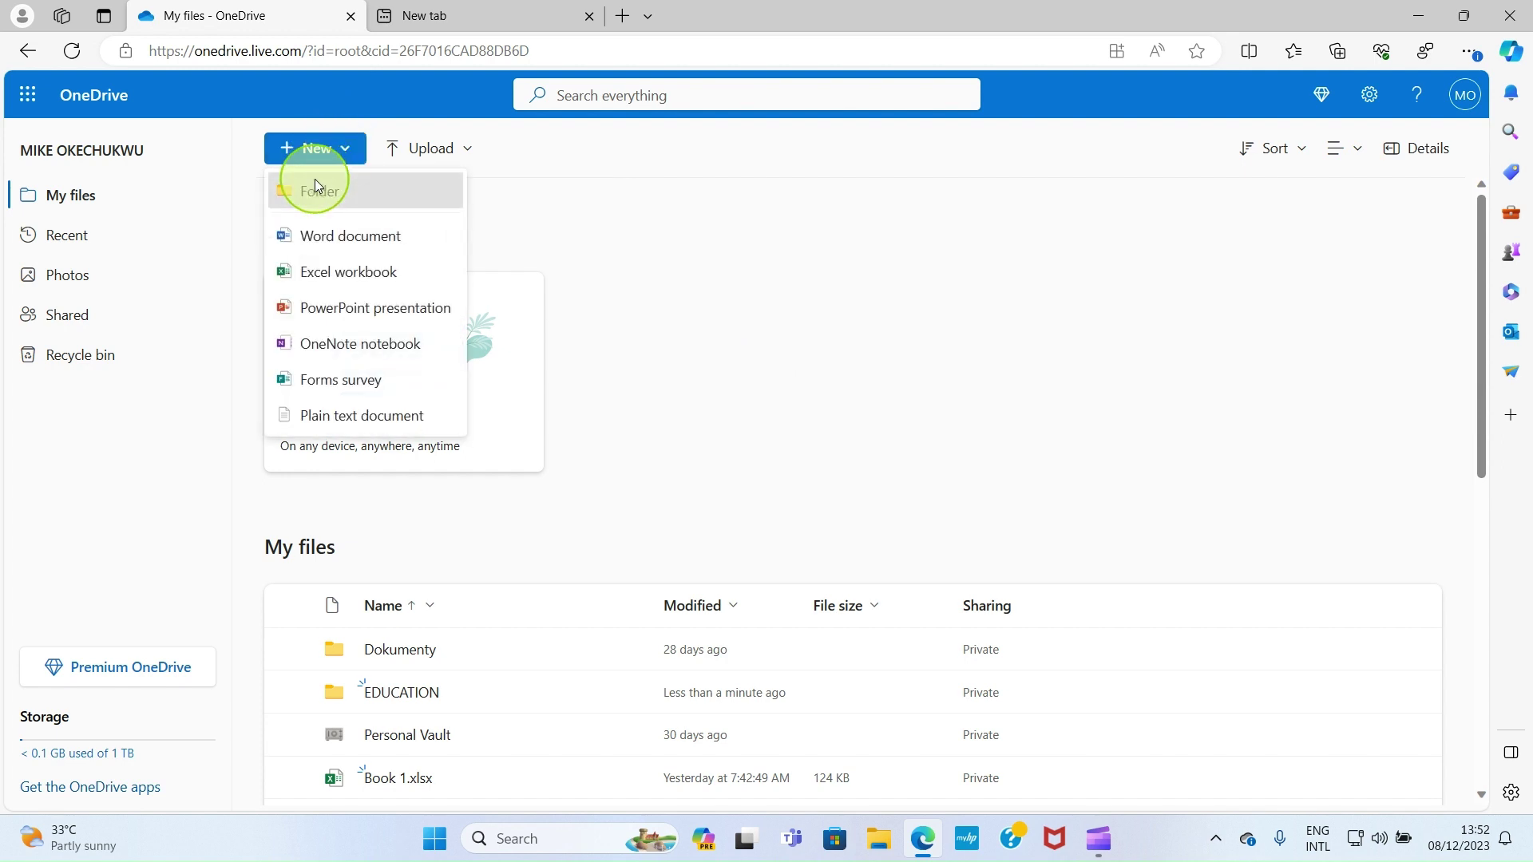
pyautogui.click(316, 186)
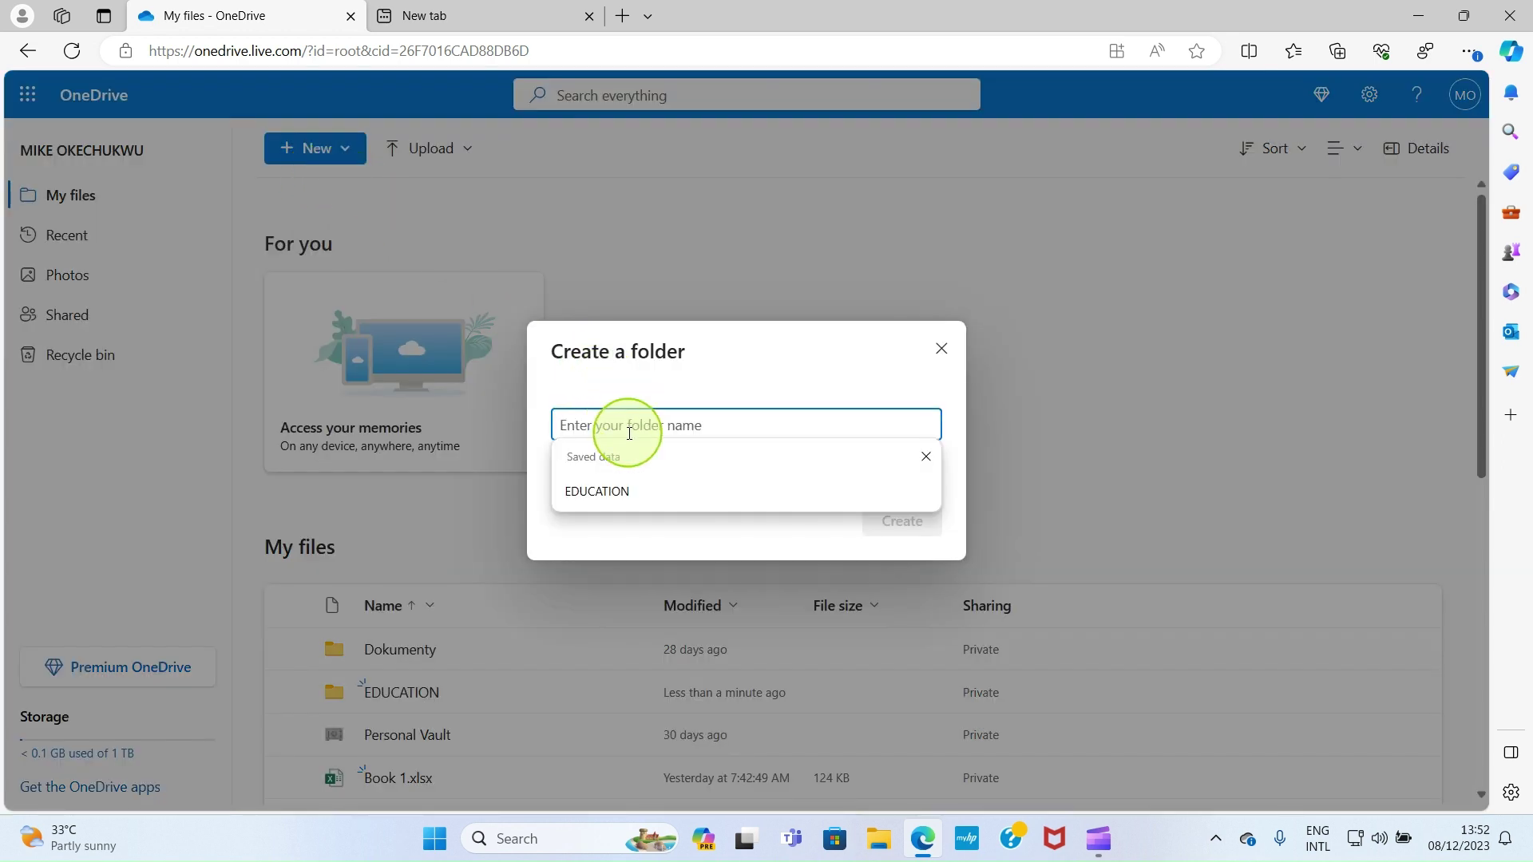
pyautogui.write('EBOOKS')
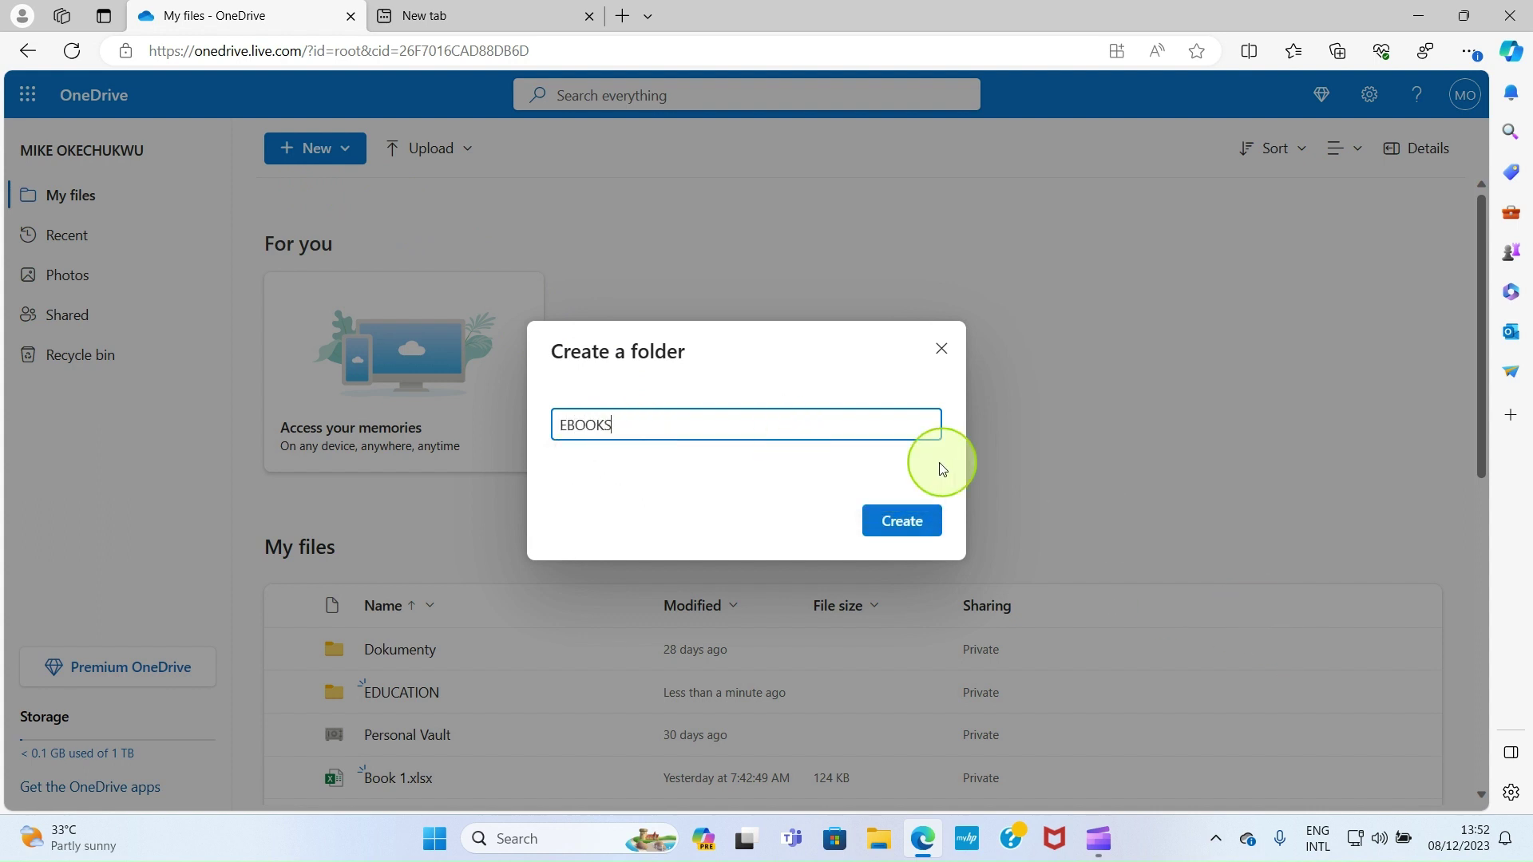
pyautogui.click(915, 523)
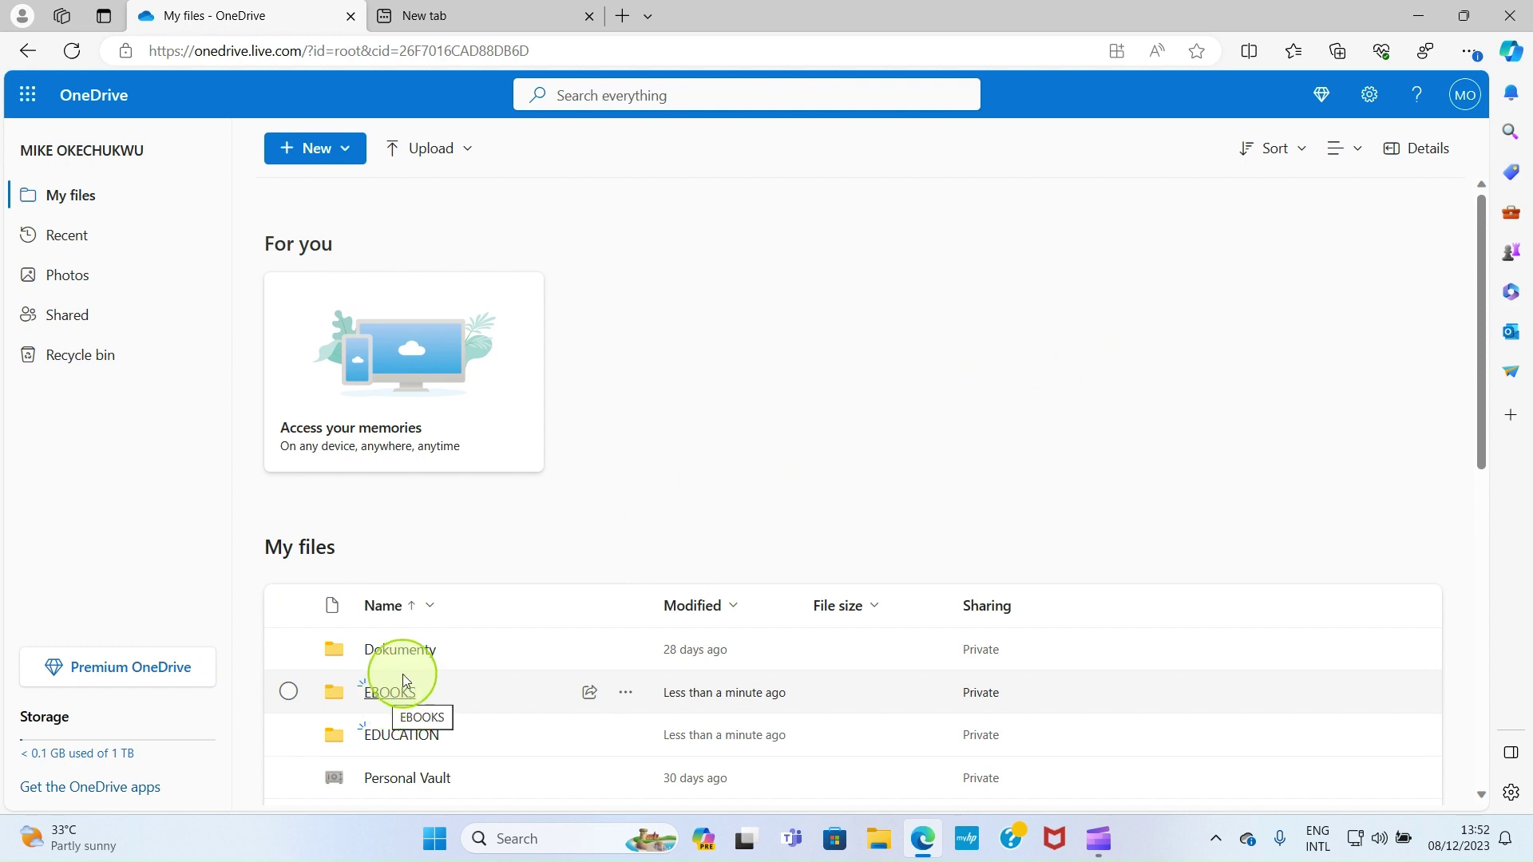
pyautogui.scroll(-3, 838, 360)
pyautogui.scroll(3, 846, 332)
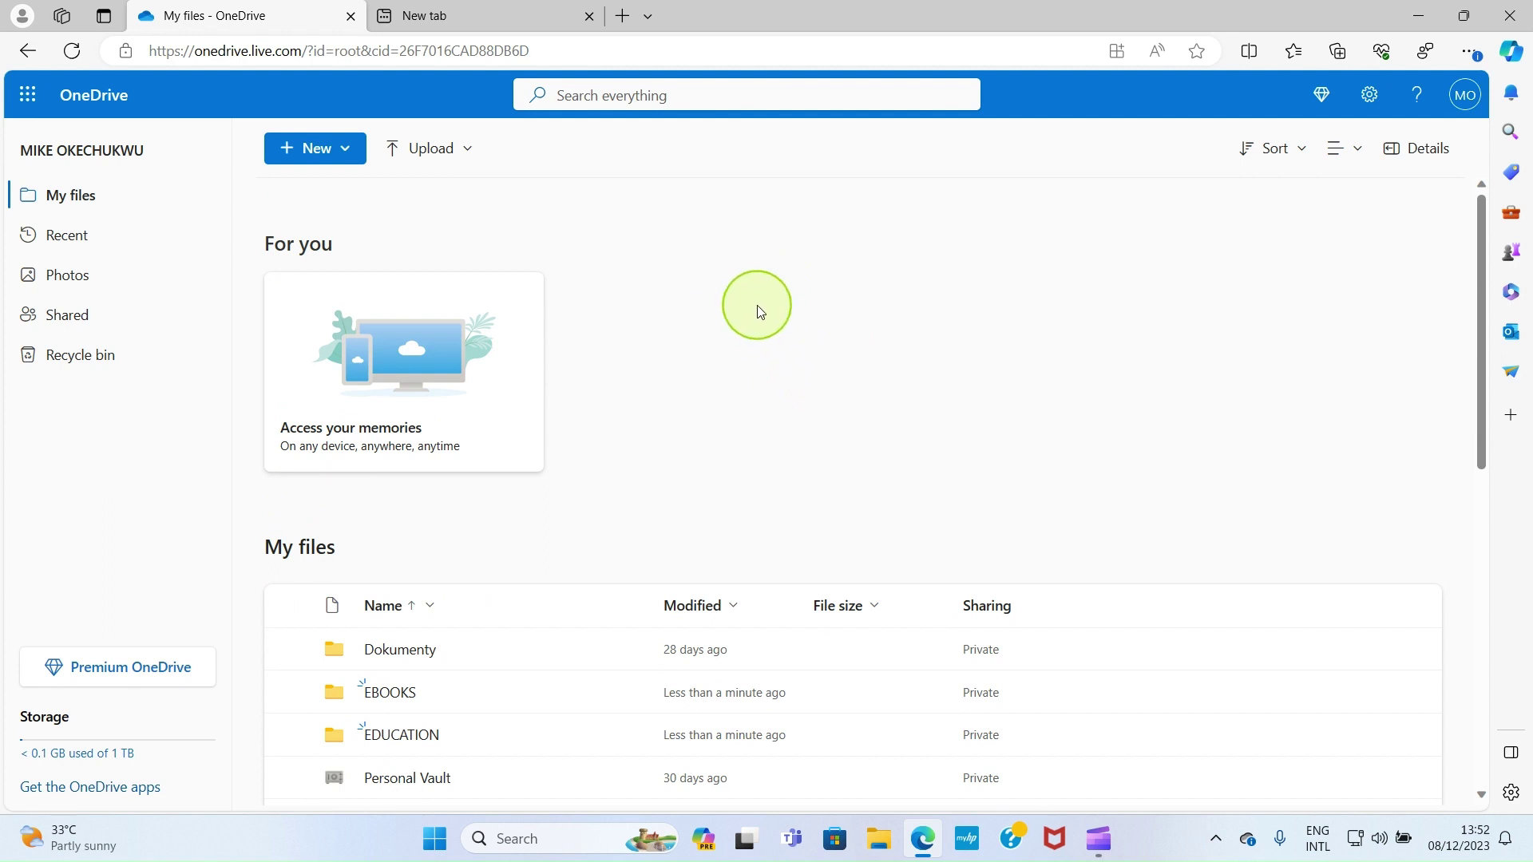
# Step: Upload the 3.86 MB photo IMG_0671.JPG from MY PICTURES
pyautogui.click(424, 154)
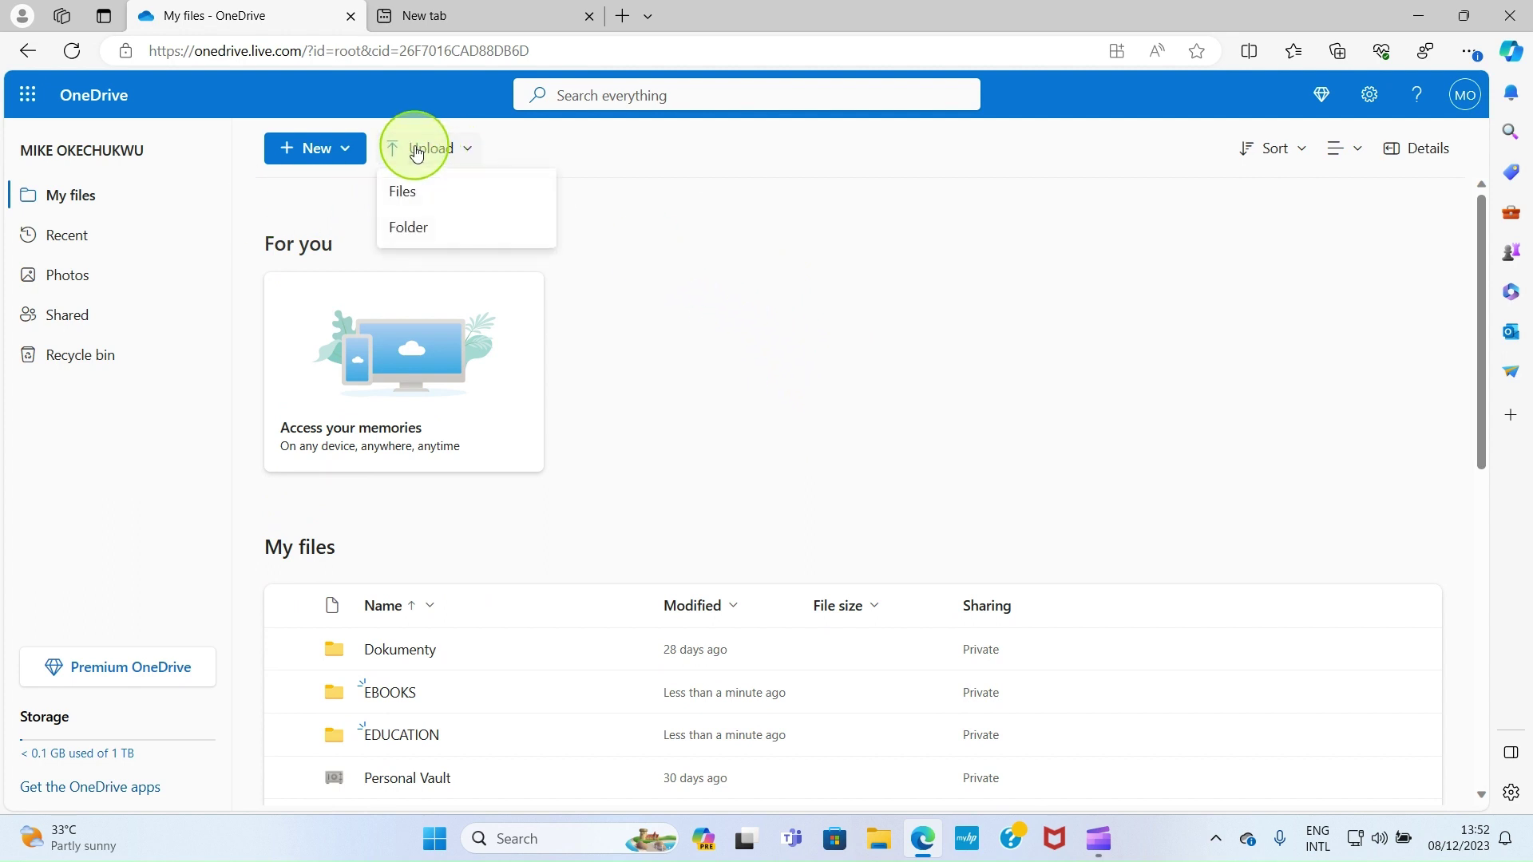
pyautogui.click(415, 194)
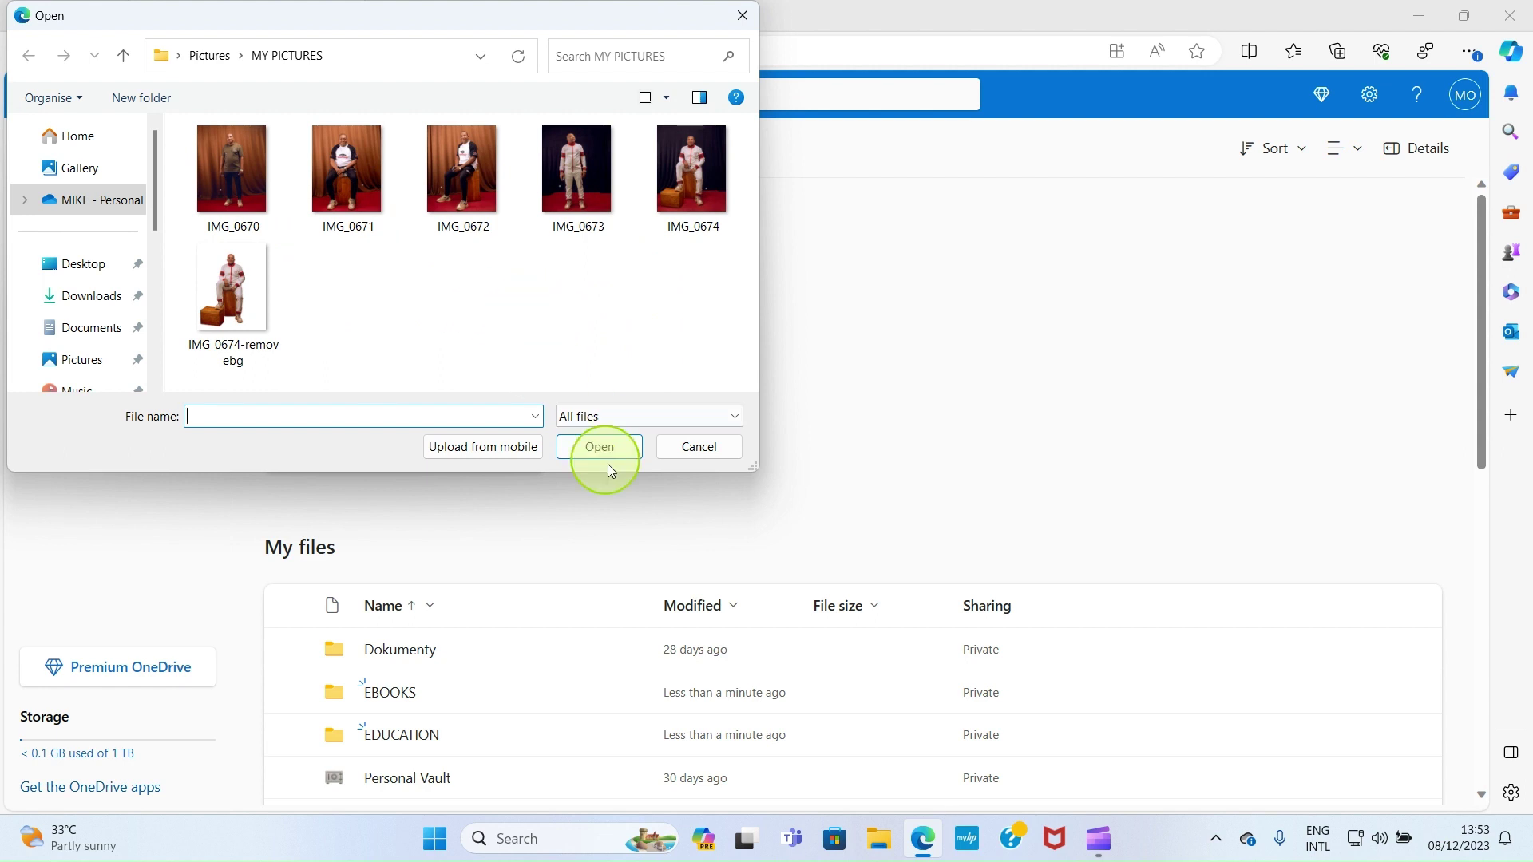
pyautogui.click(304, 128)
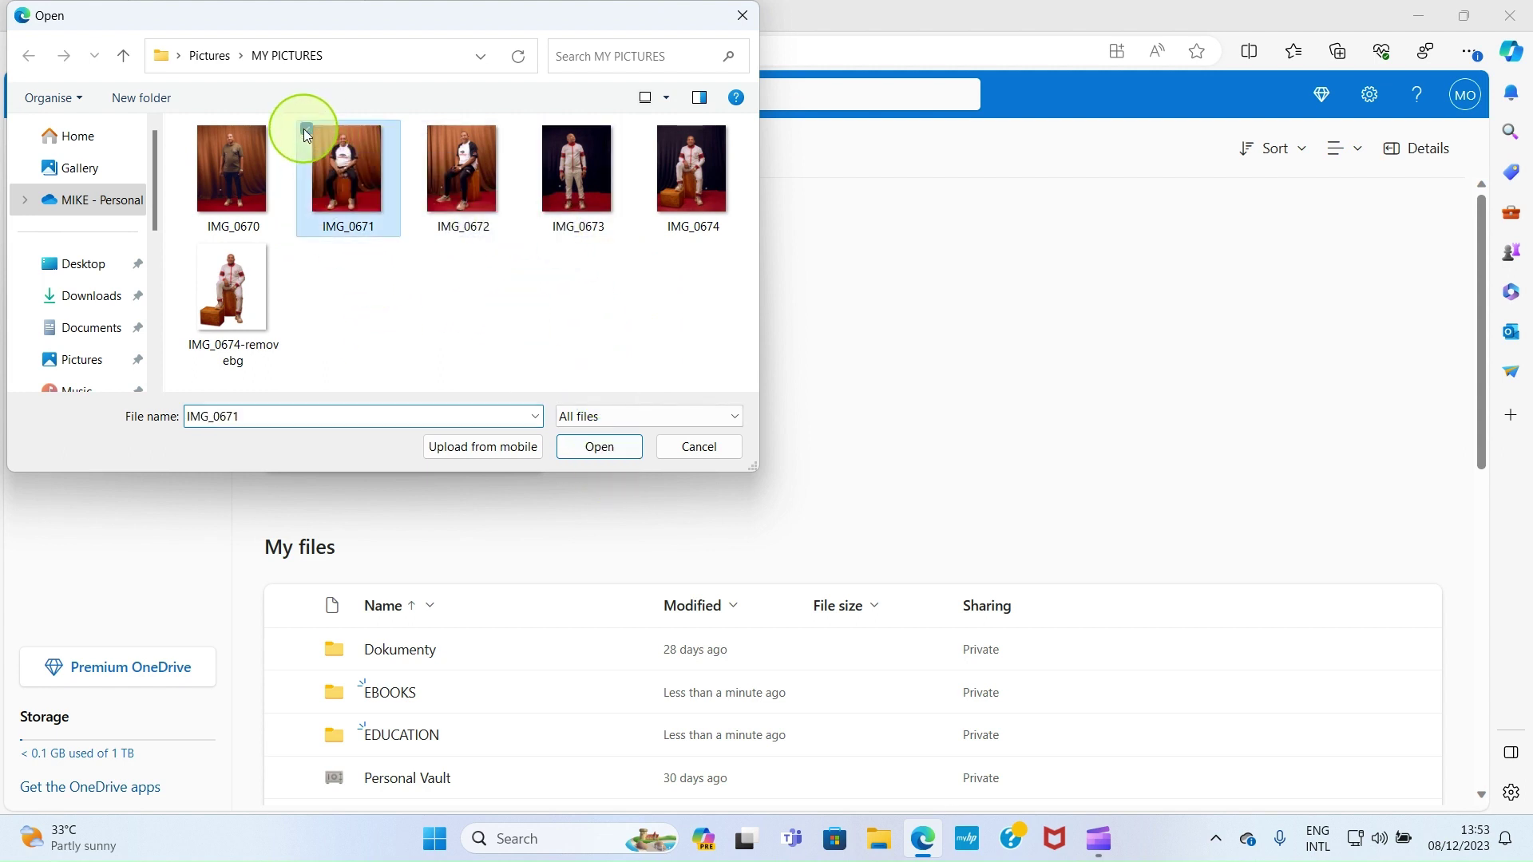
pyautogui.click(607, 450)
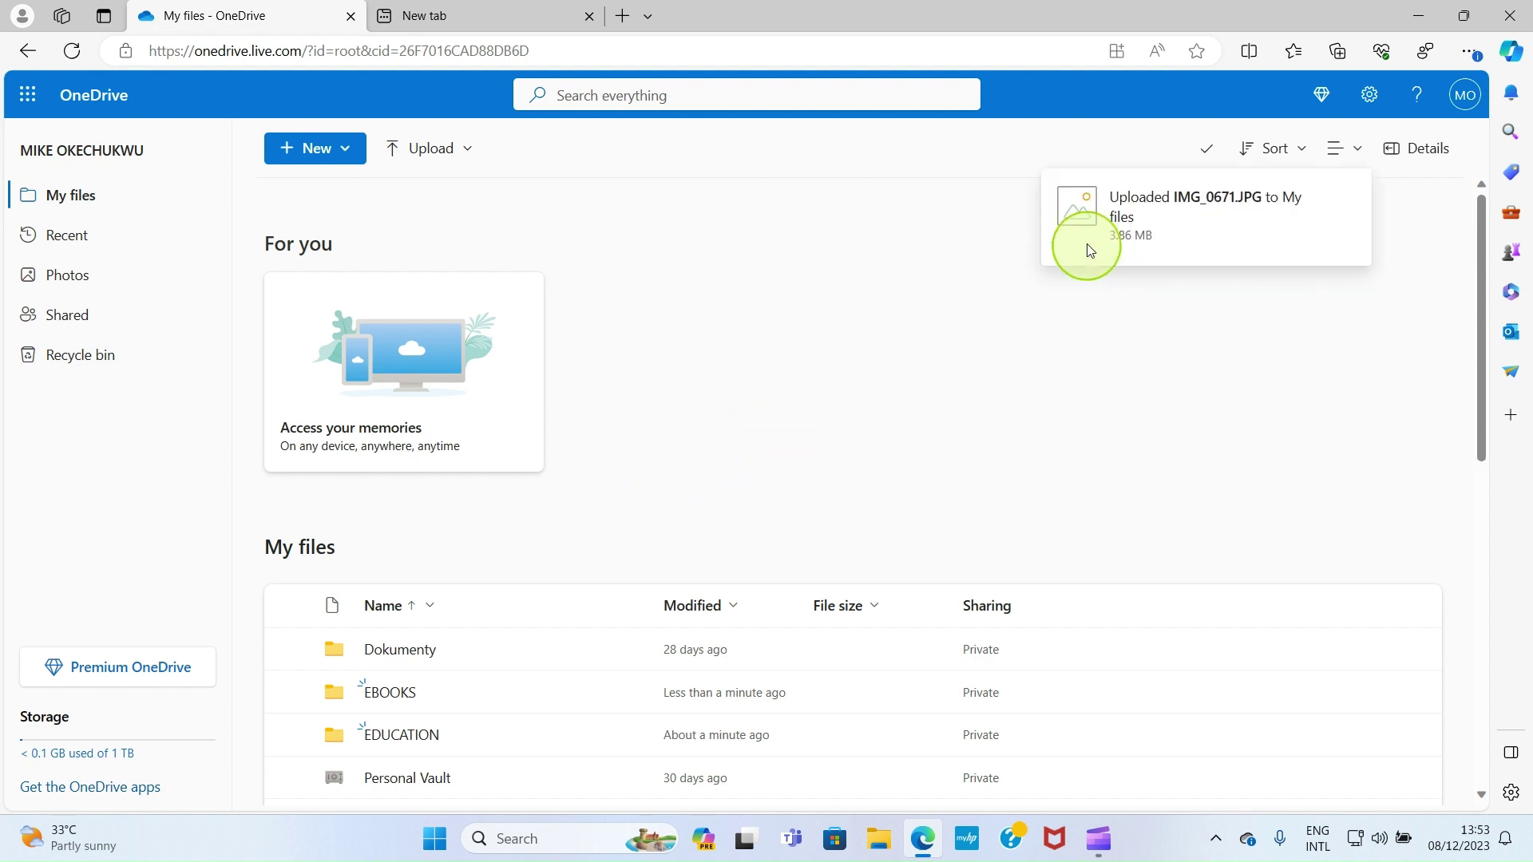
pyautogui.scroll(-2, 904, 340)
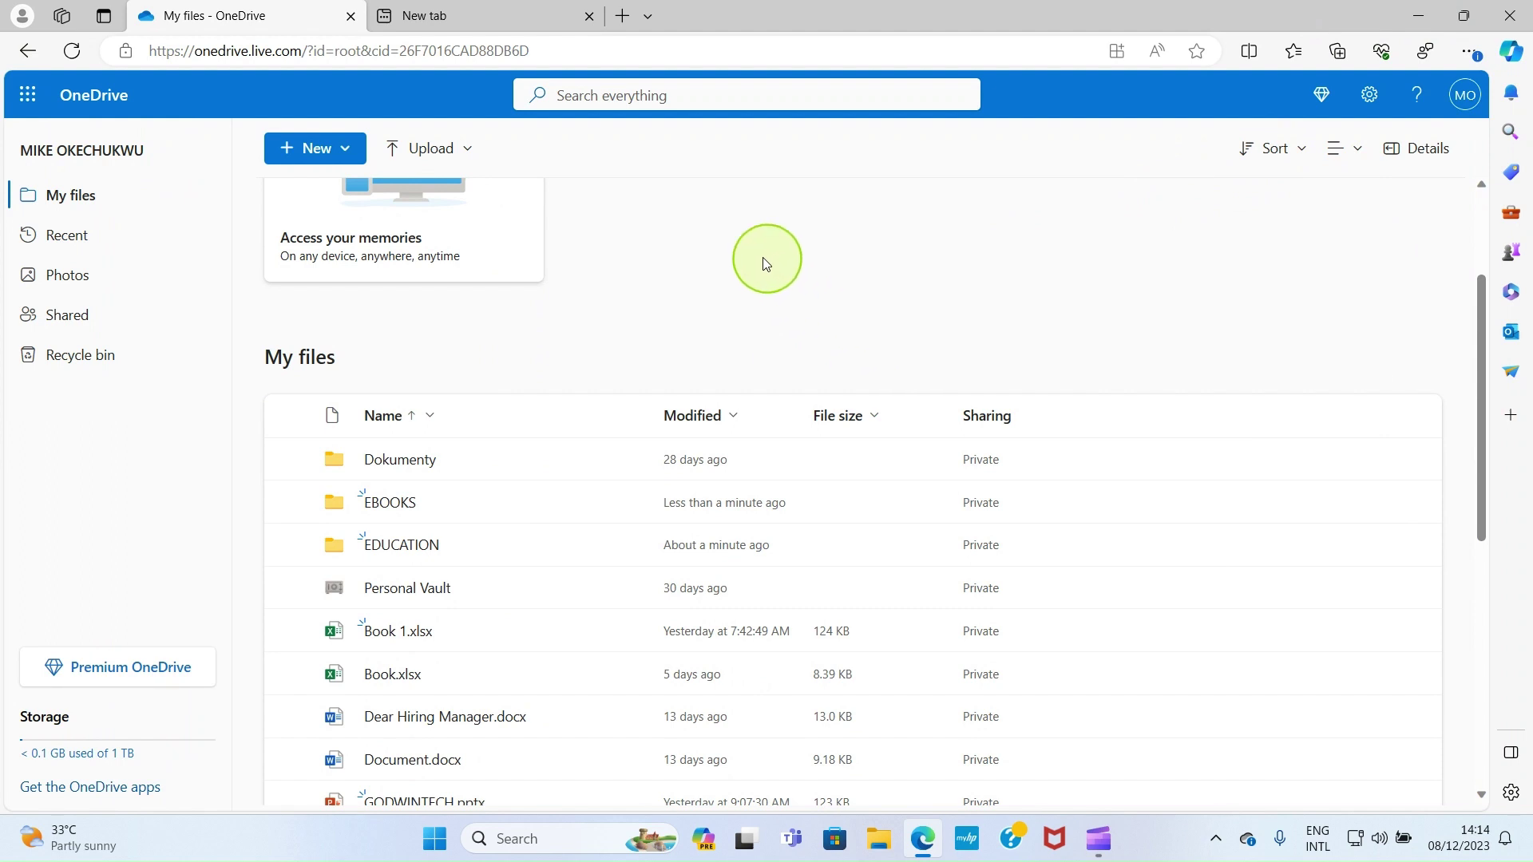
pyautogui.scroll(2, 771, 320)
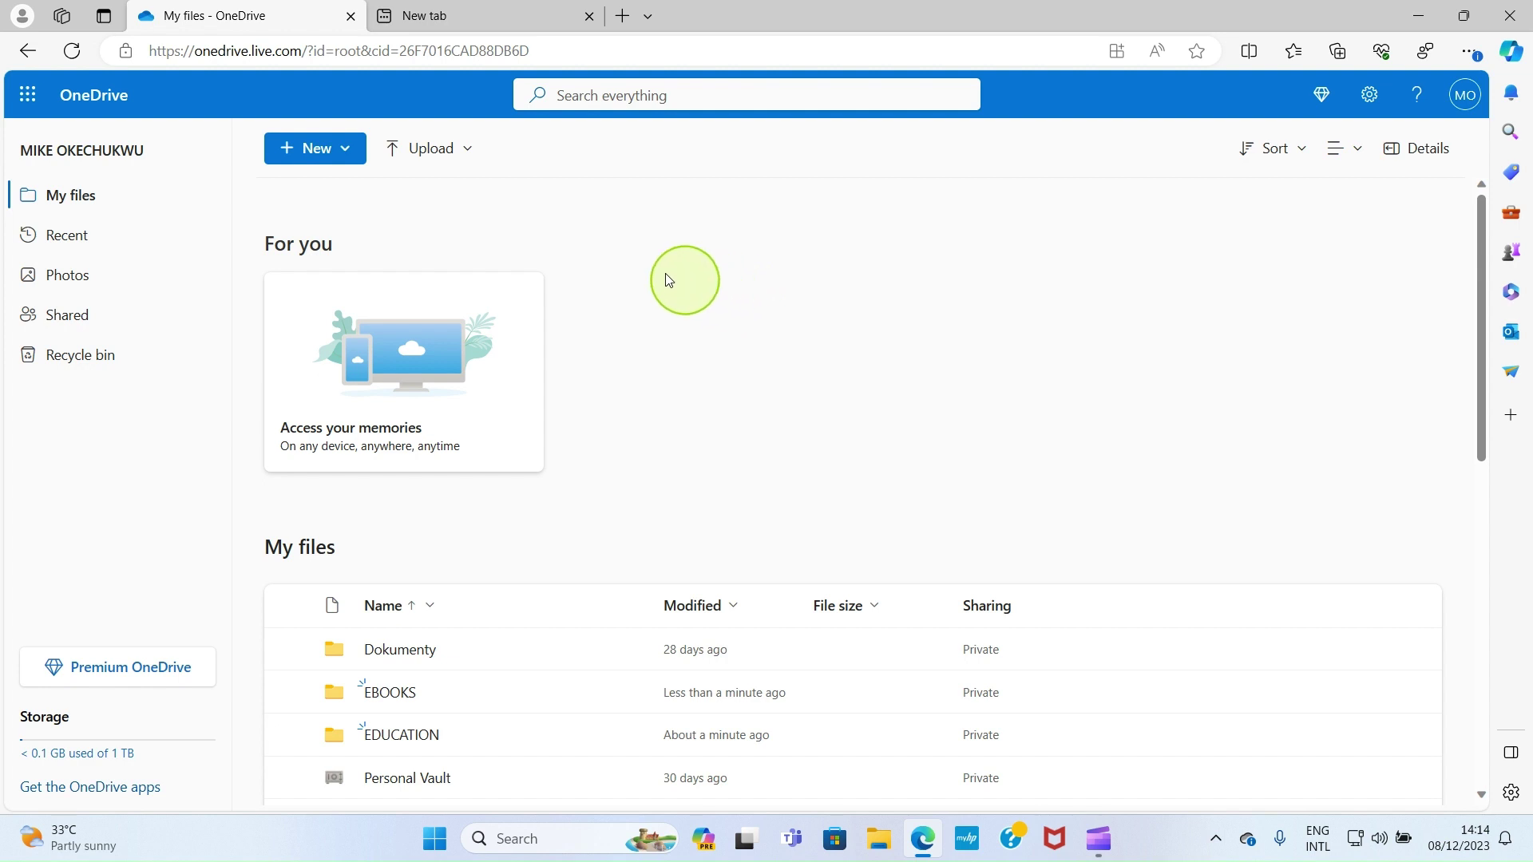
# Step: Upload the 144 KB document DoNotDisturb.docx from the Documents folder
pyautogui.click(437, 149)
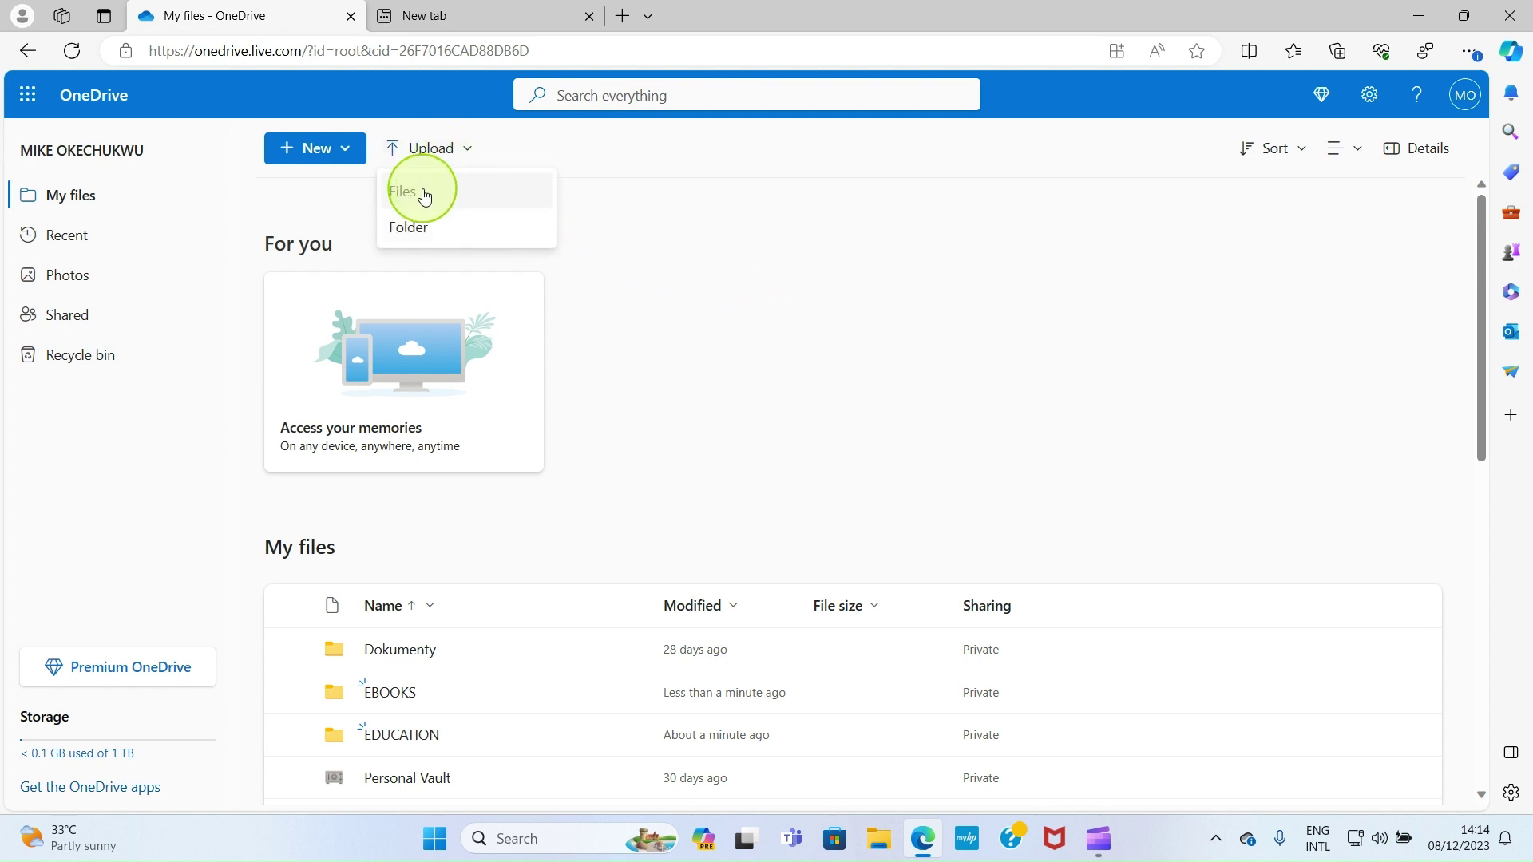
pyautogui.click(442, 191)
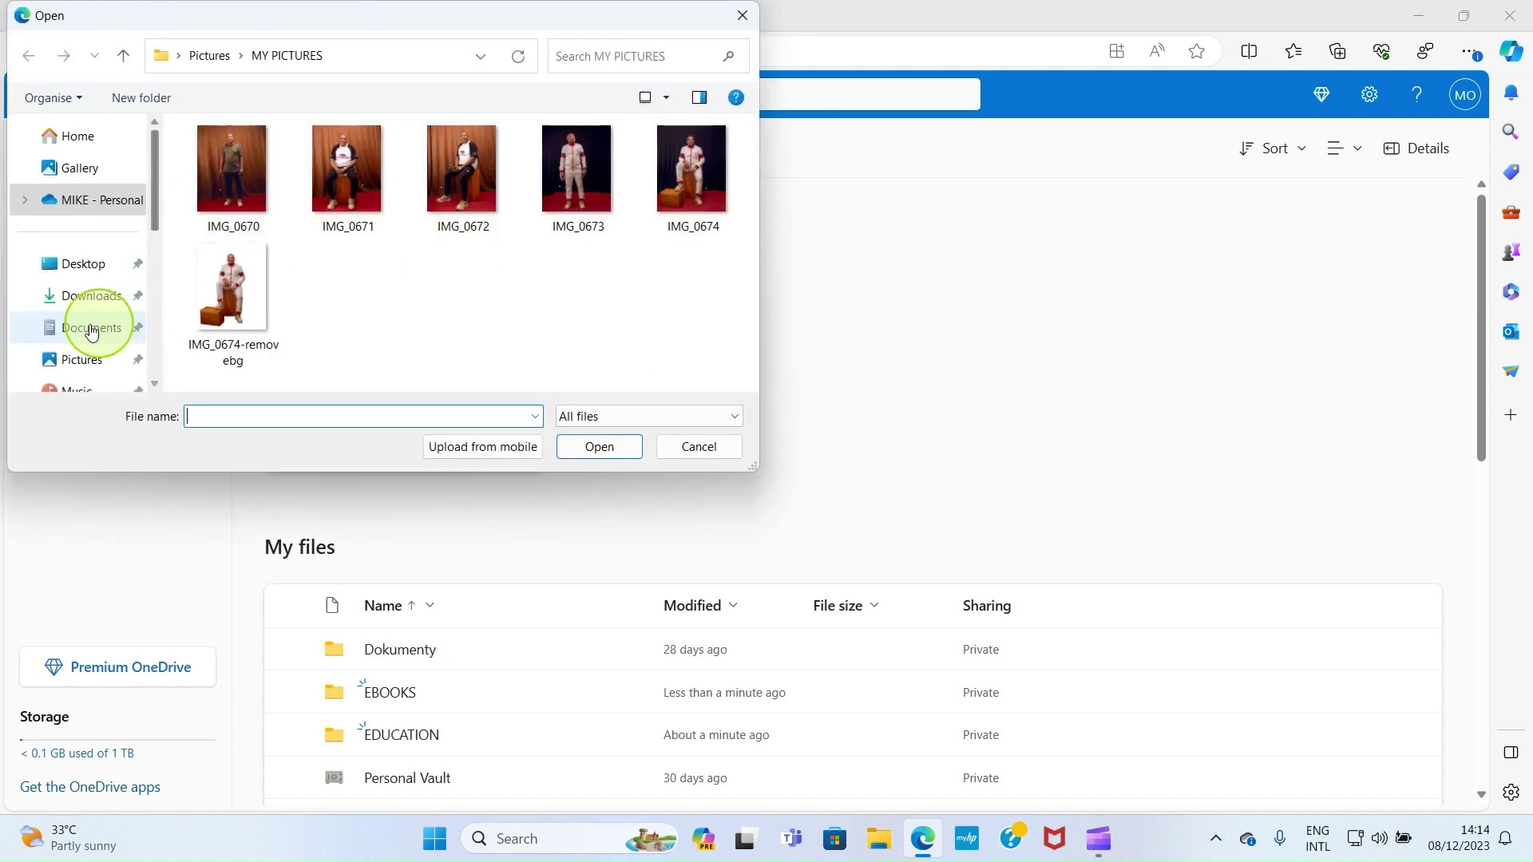
pyautogui.click(79, 331)
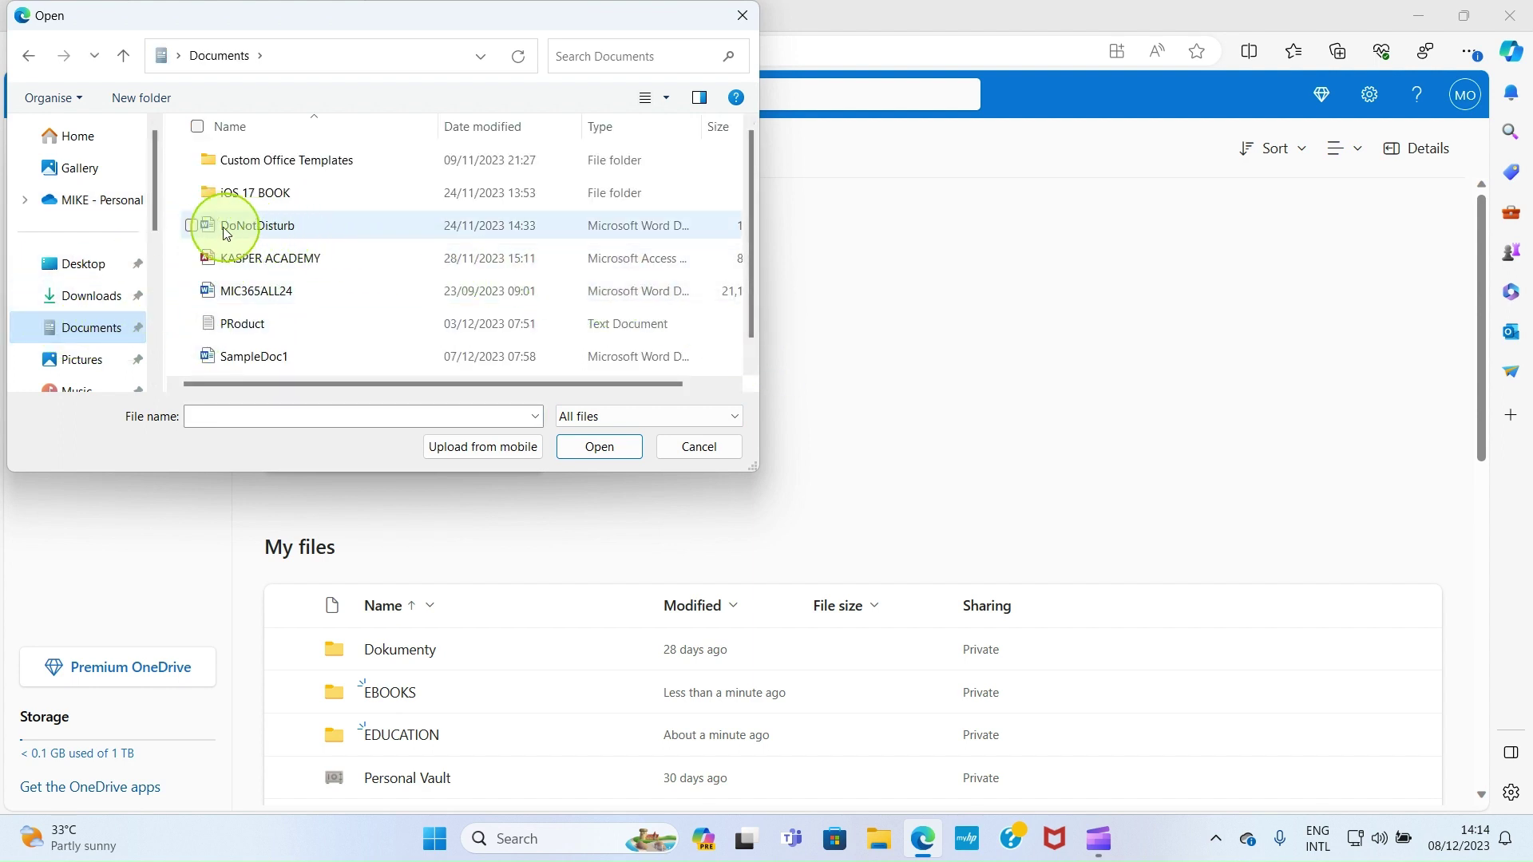
pyautogui.click(193, 230)
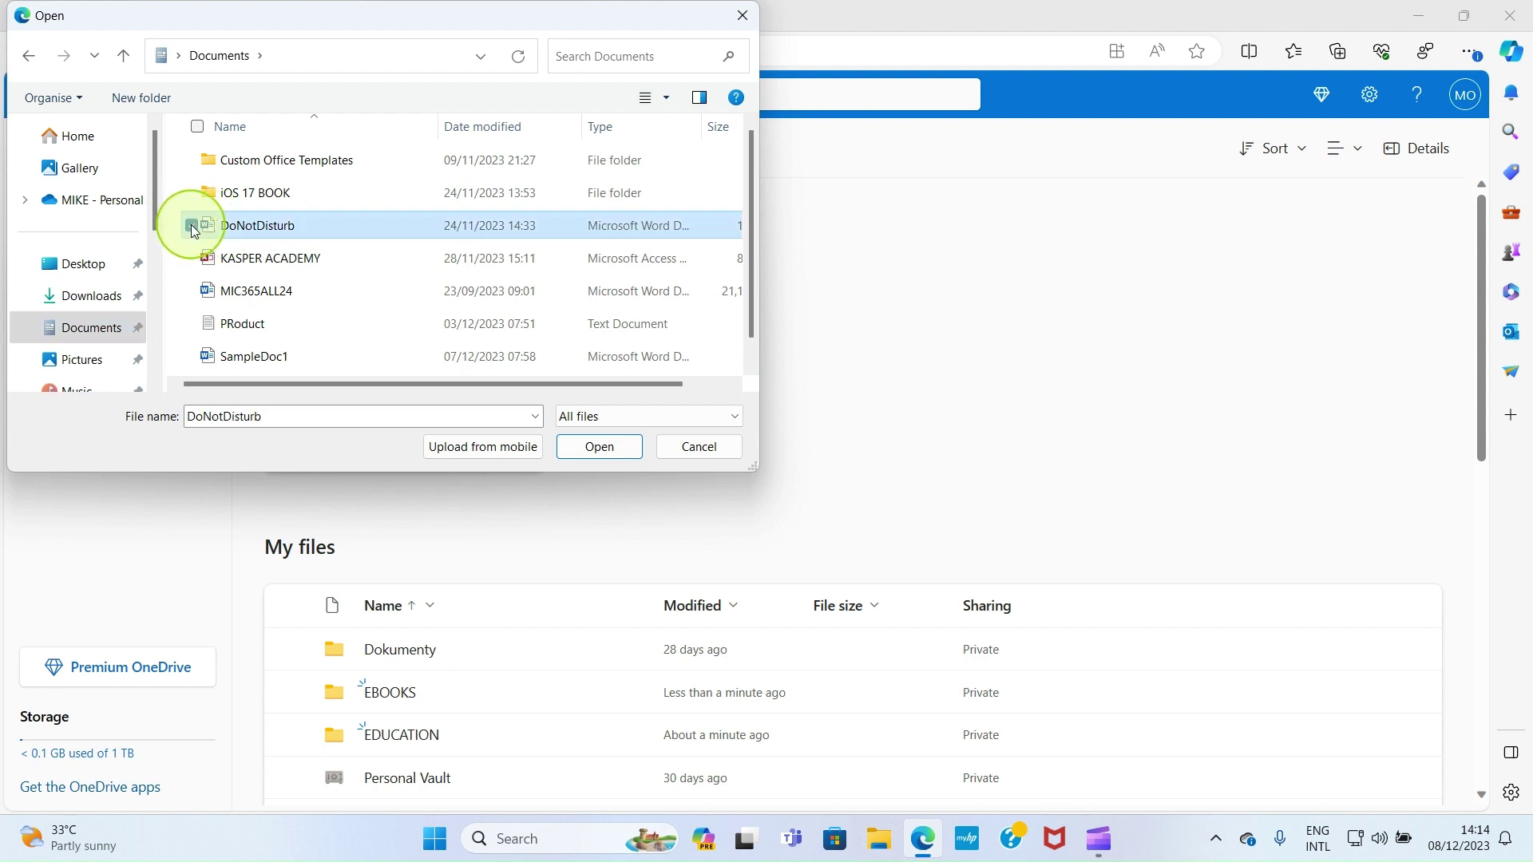
pyautogui.click(600, 446)
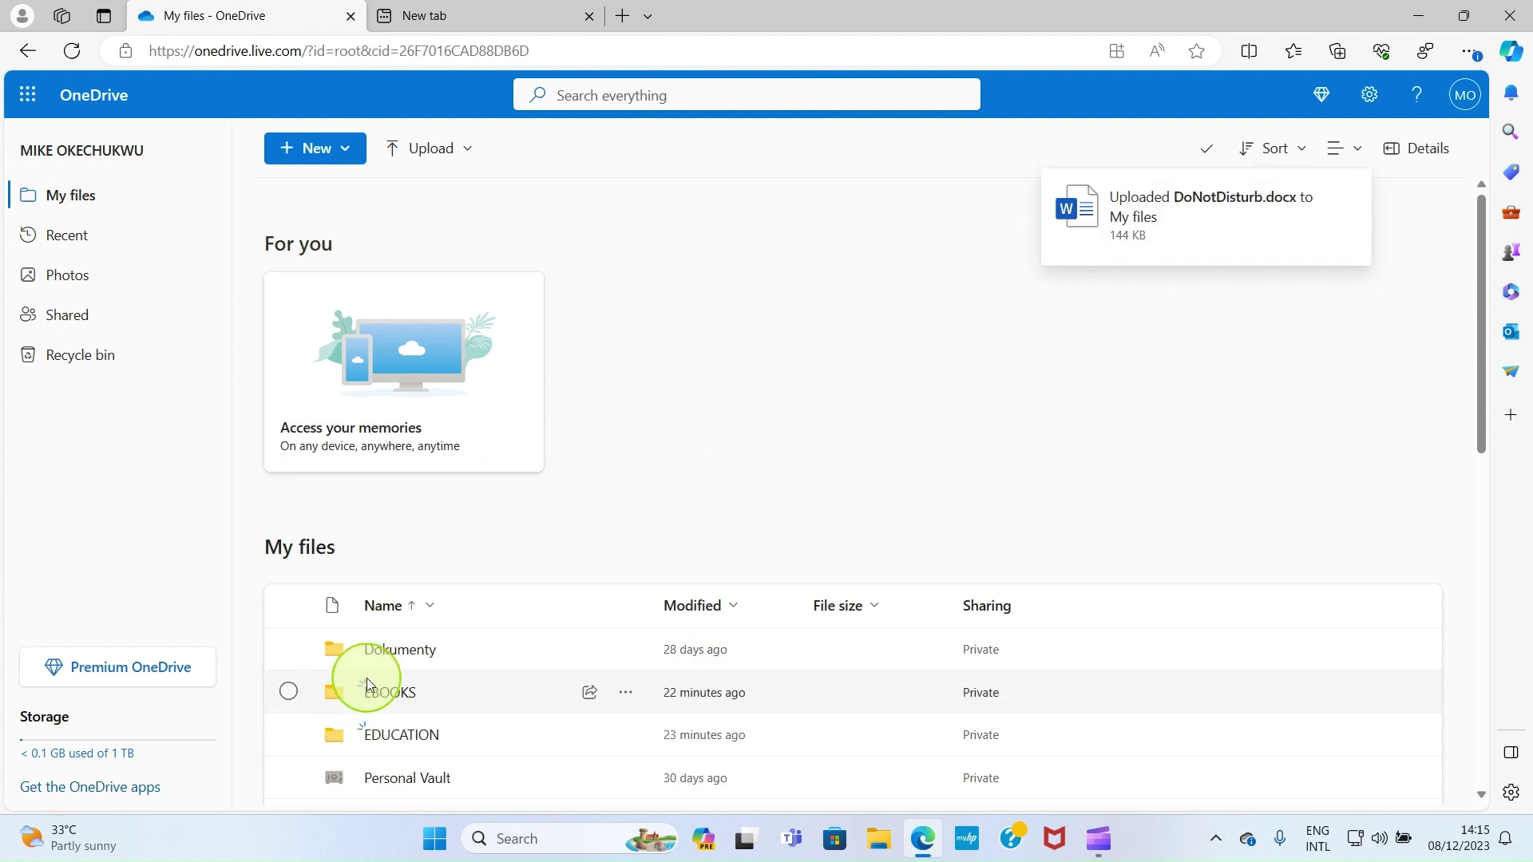
pyautogui.scroll(-3, 368, 674)
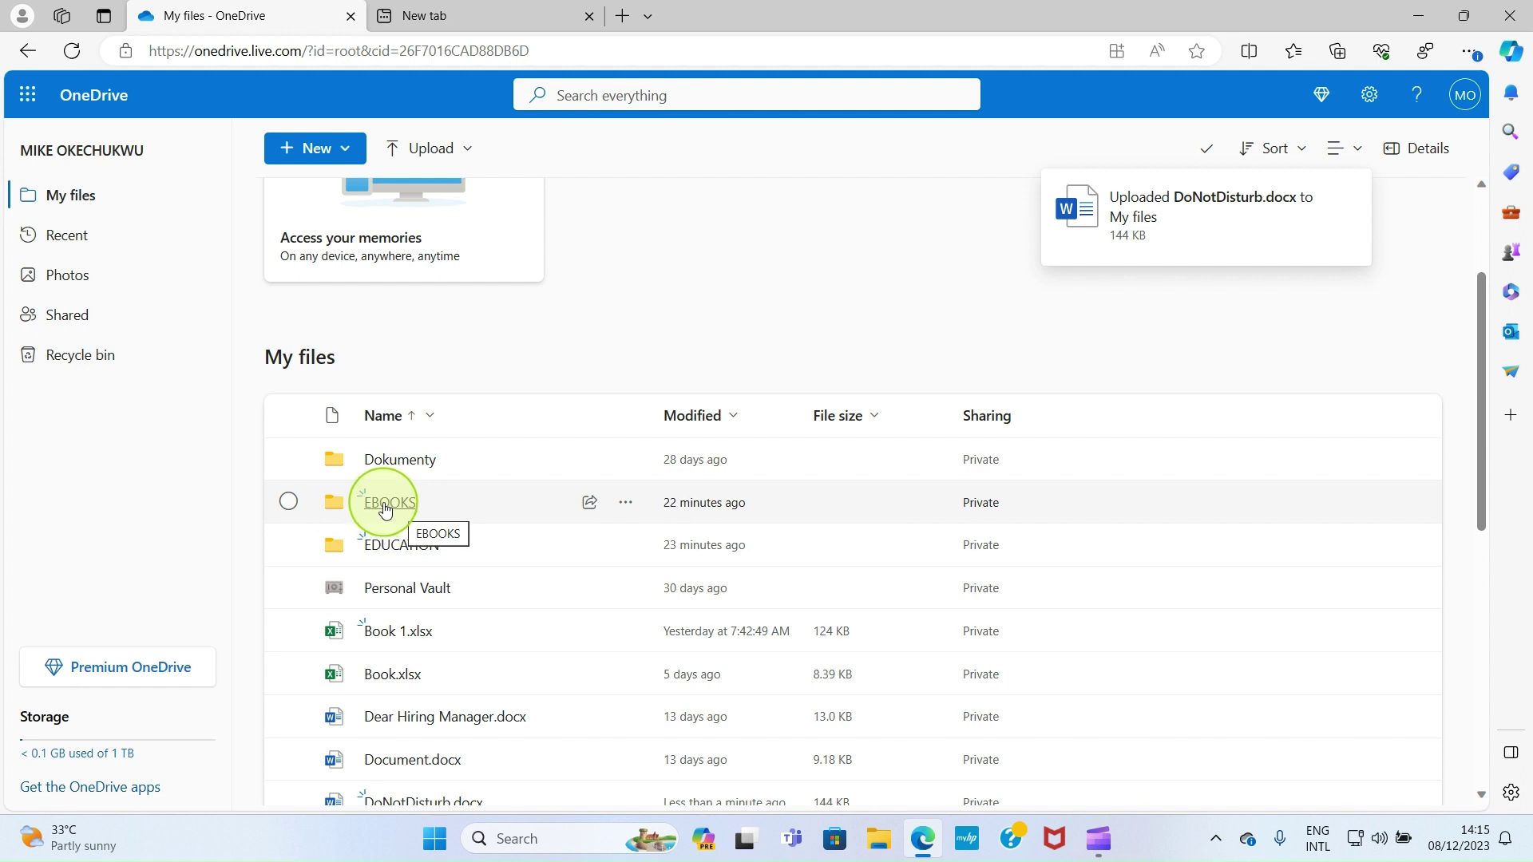
# Step: Open the EBOOKS folder and upload 11 Pro2copy.jpg from Pictures into it
pyautogui.click(385, 509)
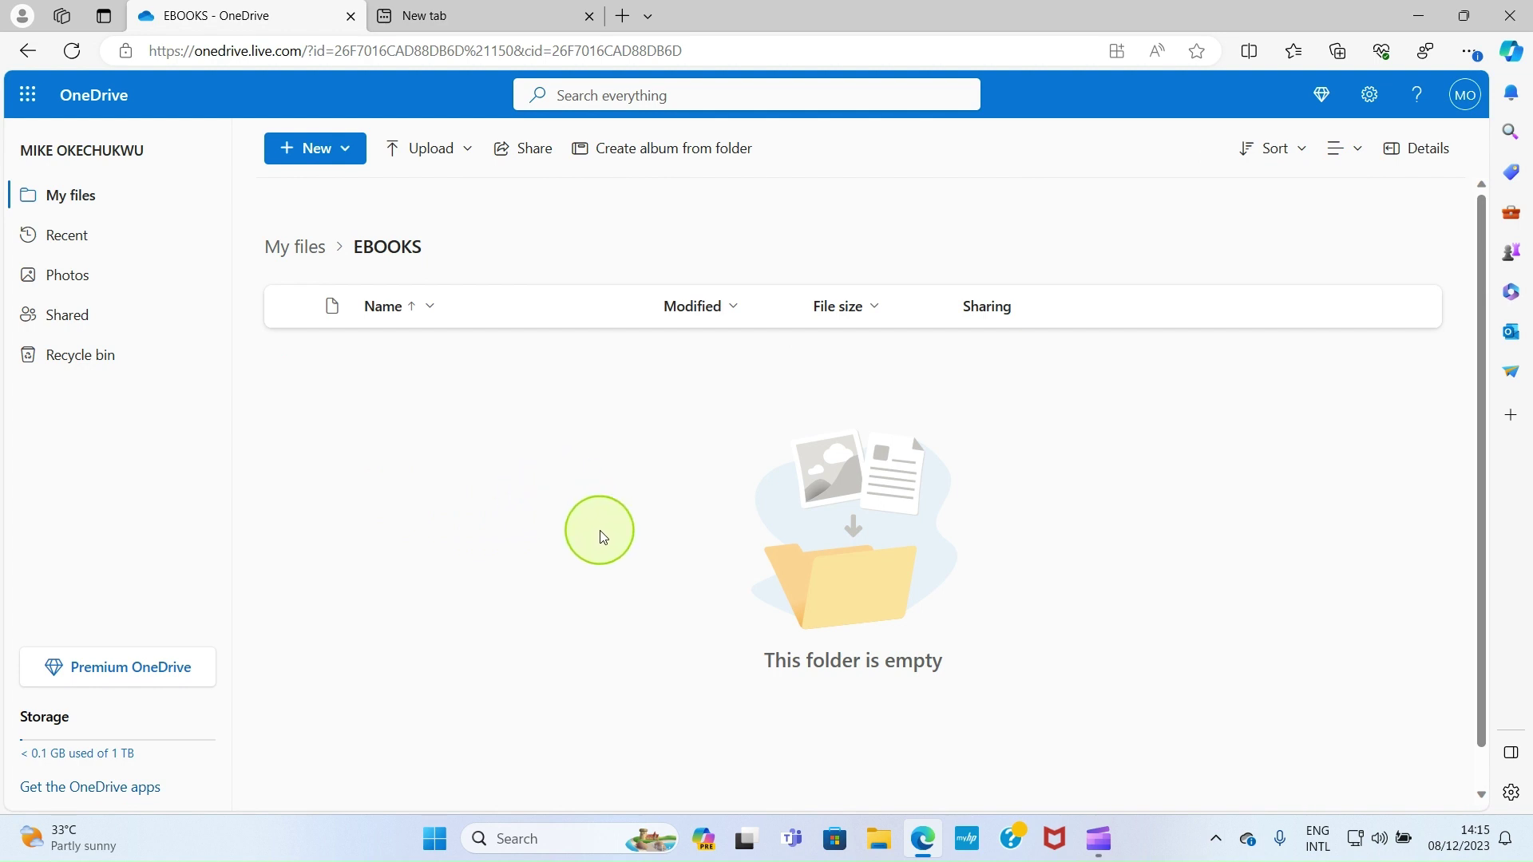
pyautogui.click(439, 150)
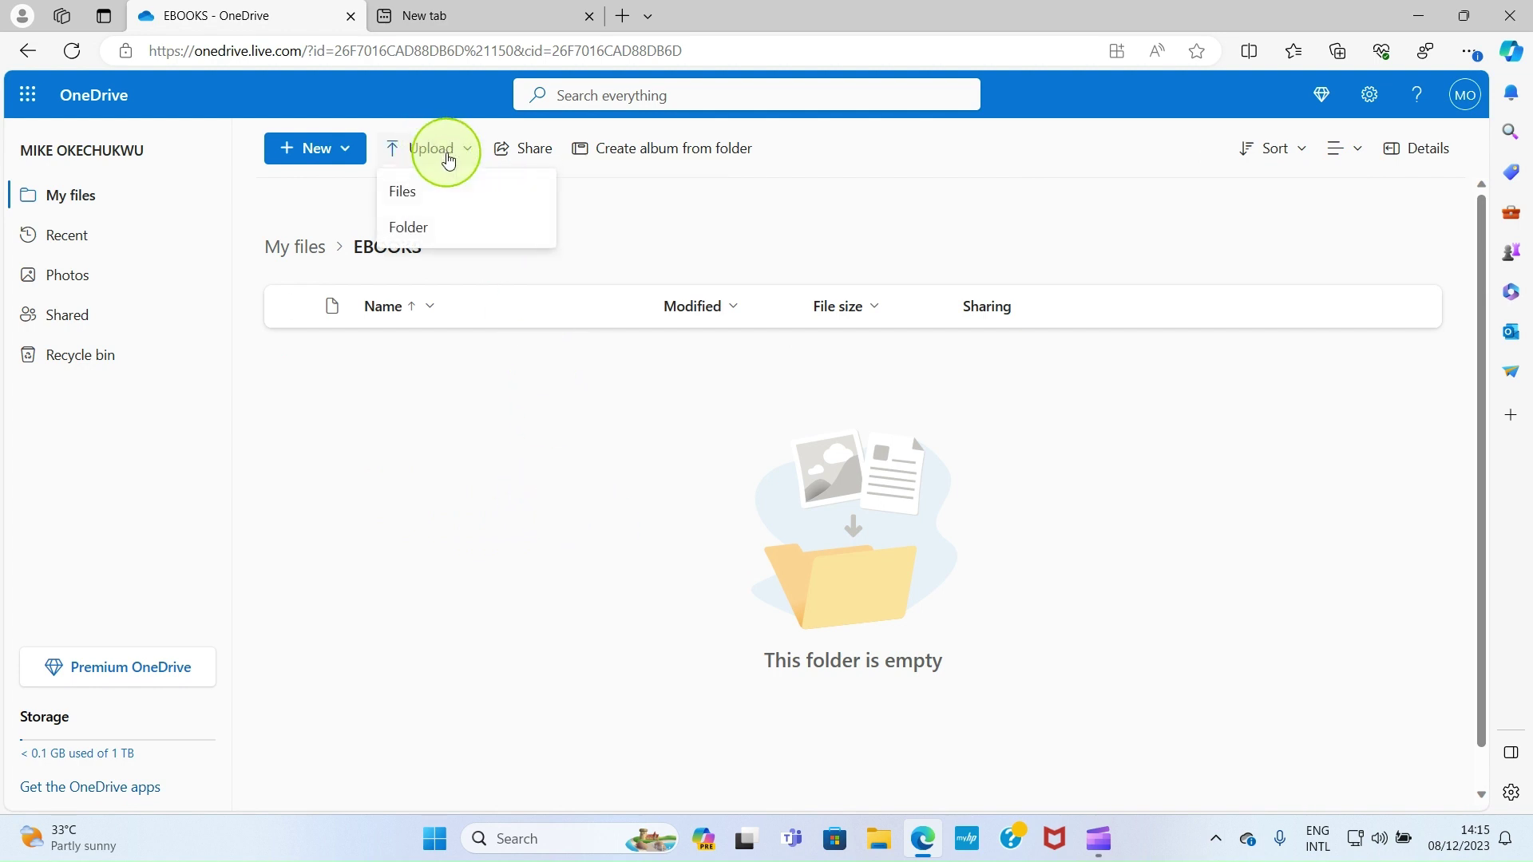
pyautogui.click(414, 190)
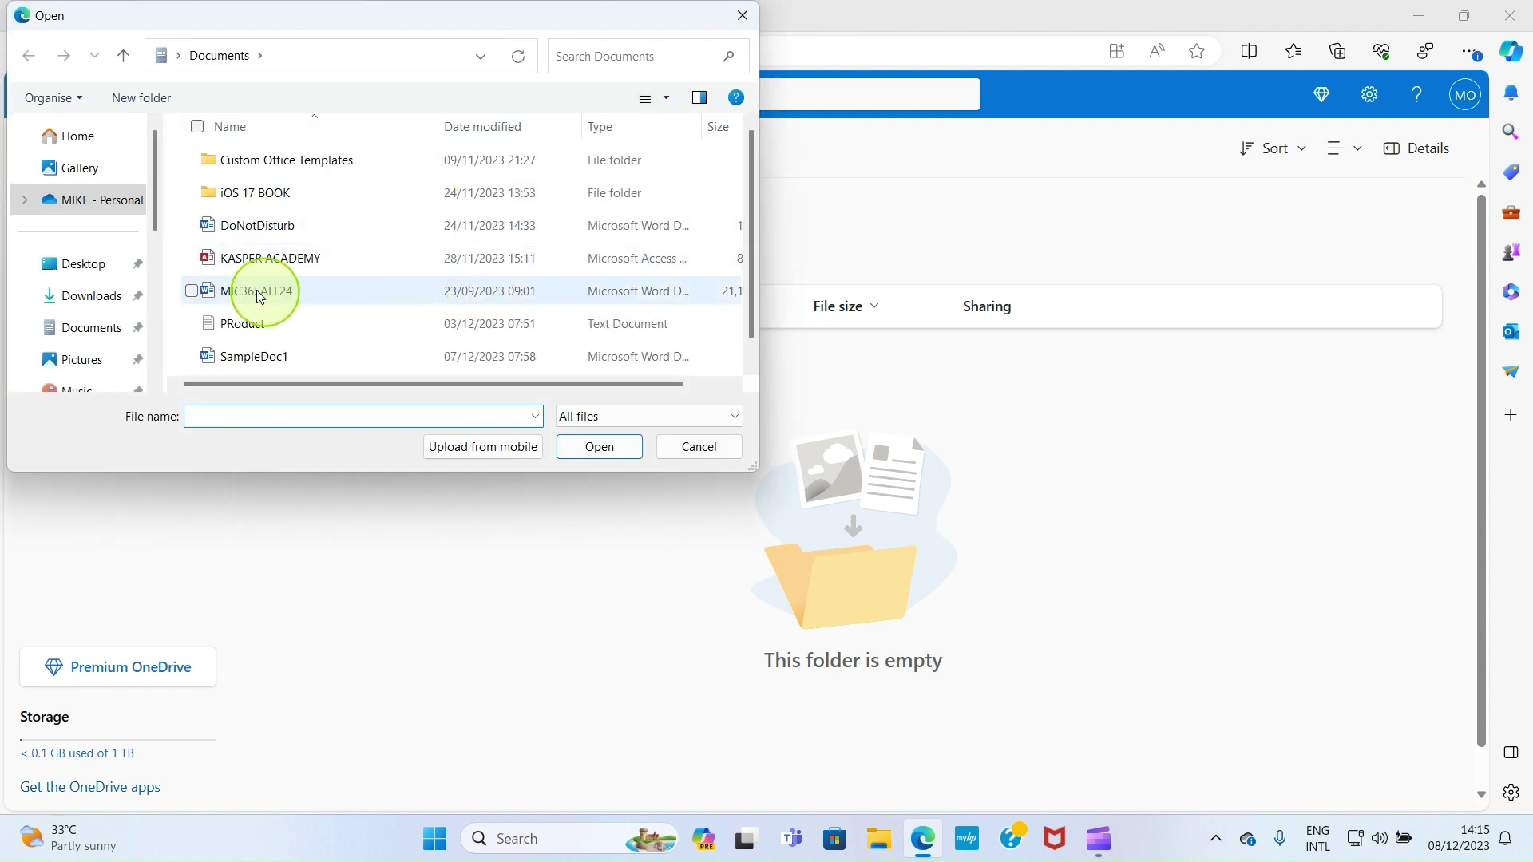
pyautogui.click(83, 360)
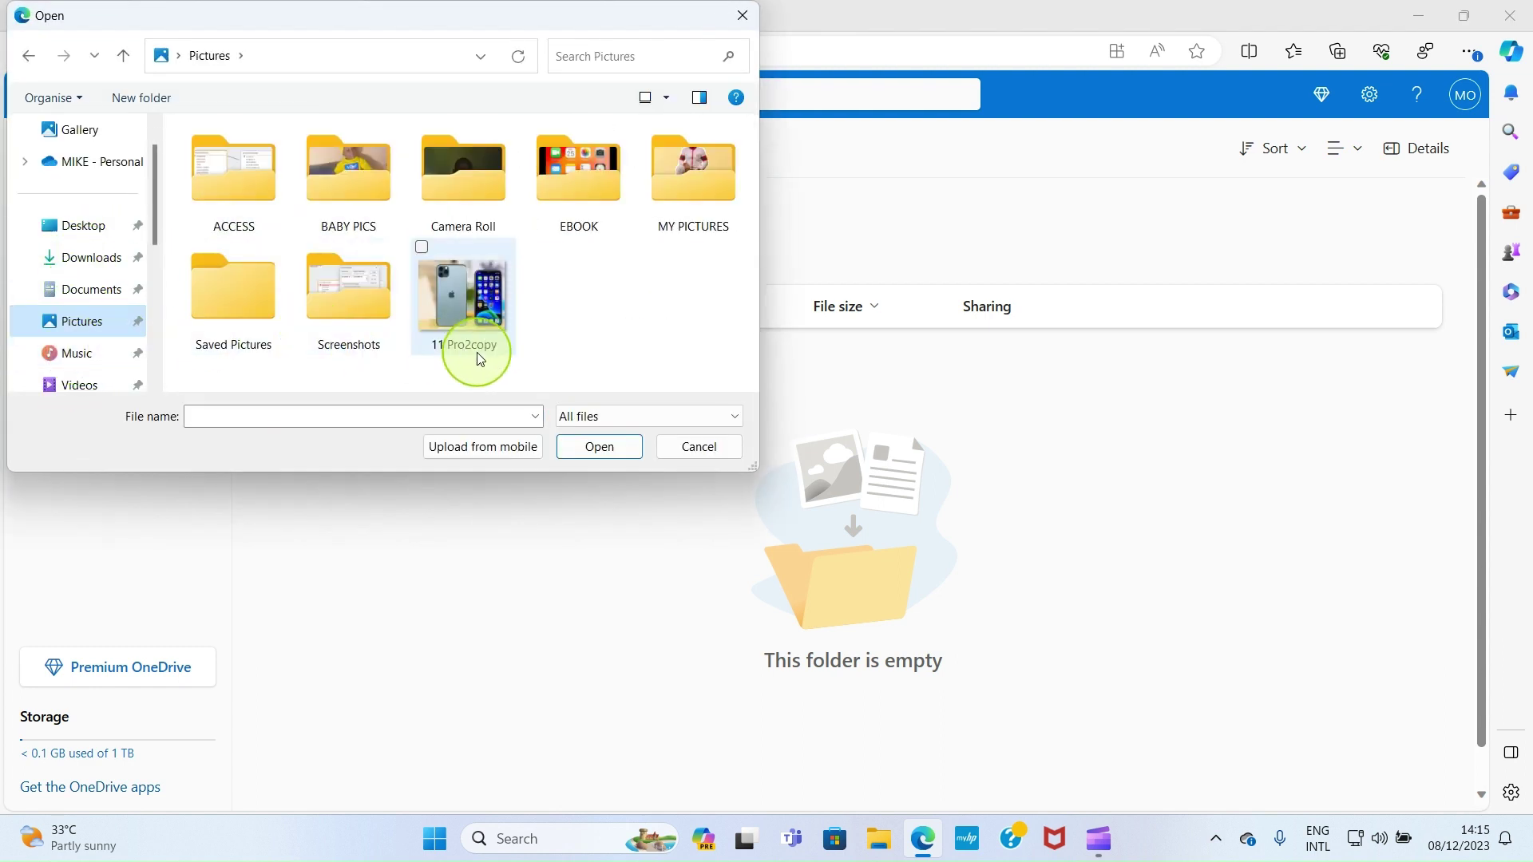
pyautogui.click(421, 254)
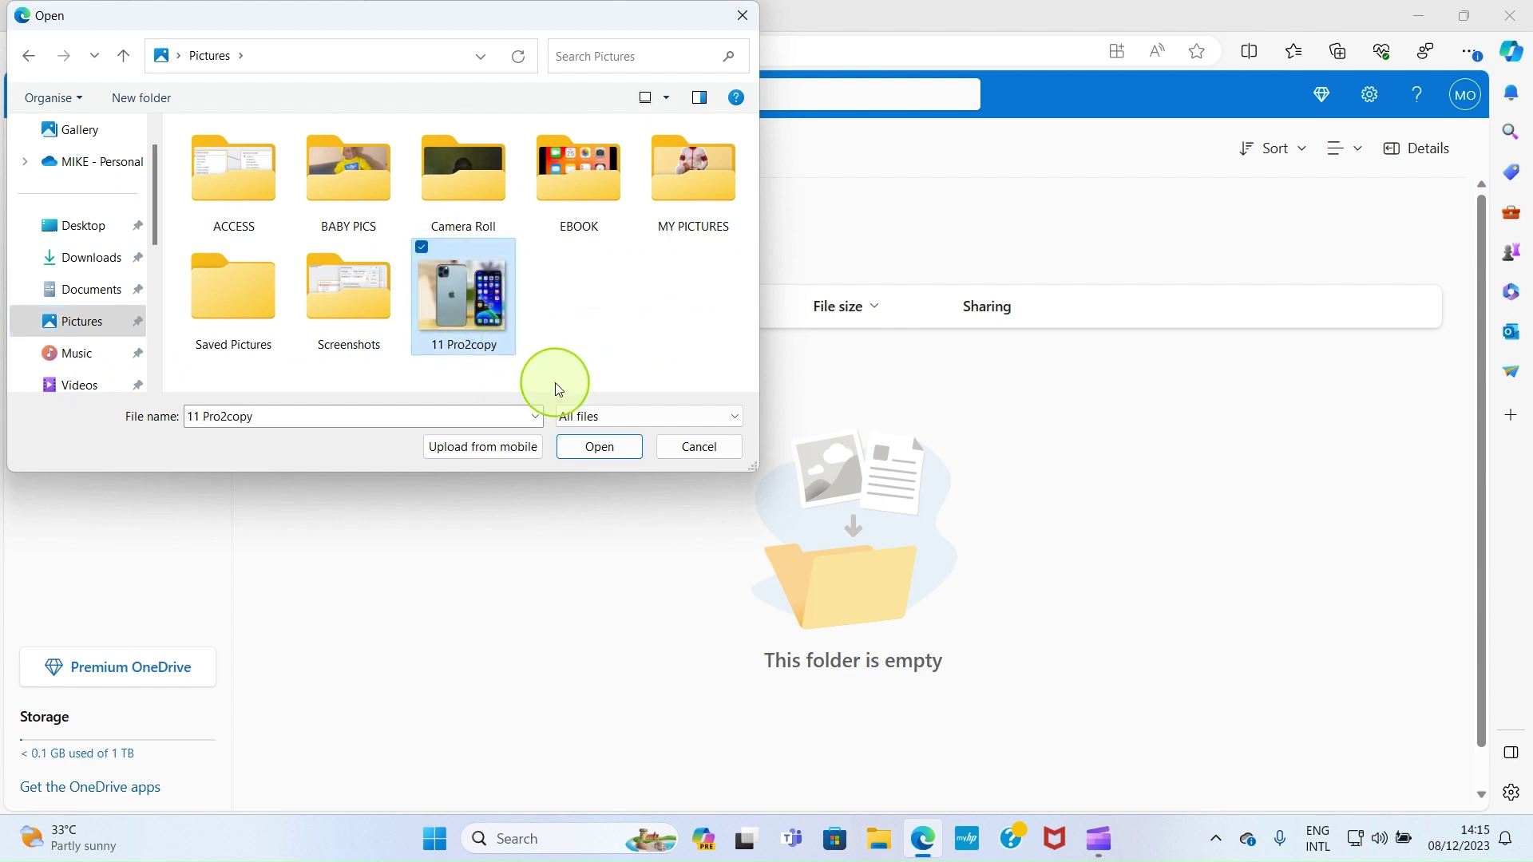
pyautogui.click(606, 453)
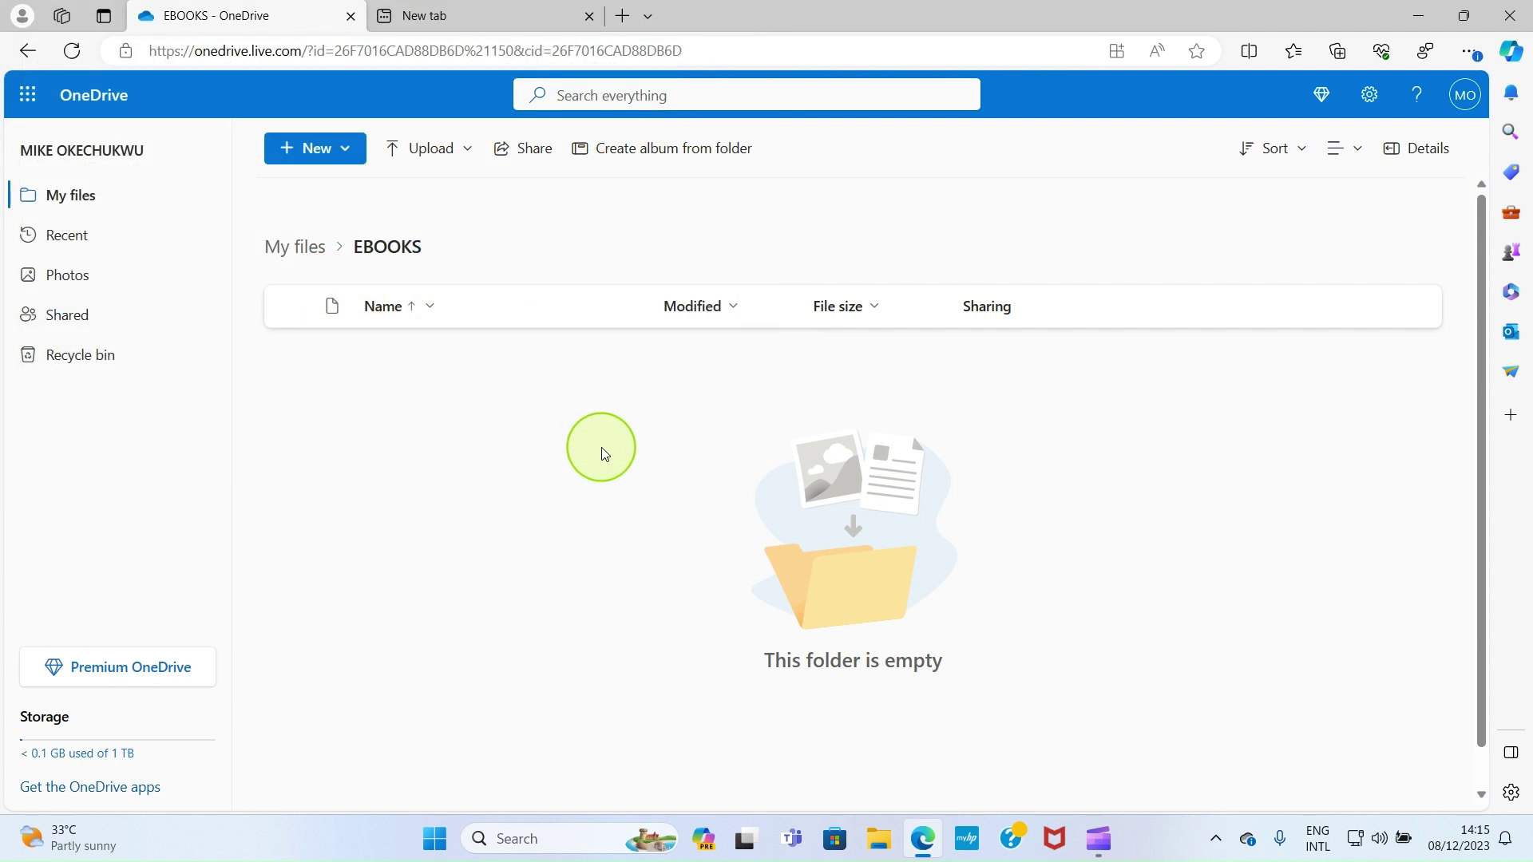
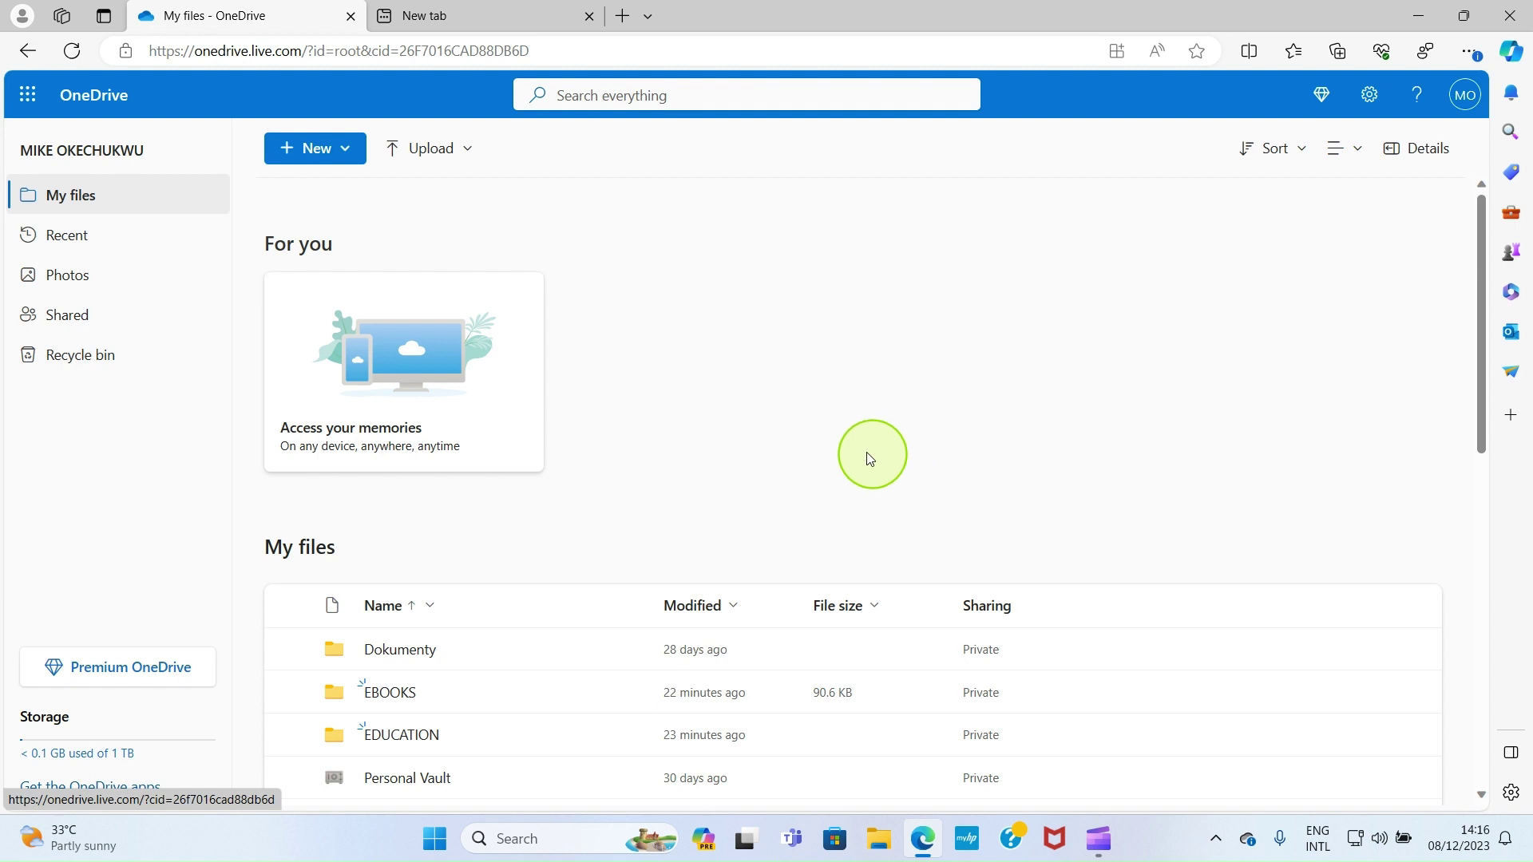
# Step: Upload the ACCESS folder from Pictures to My files, confirming all 22 files
pyautogui.click(455, 148)
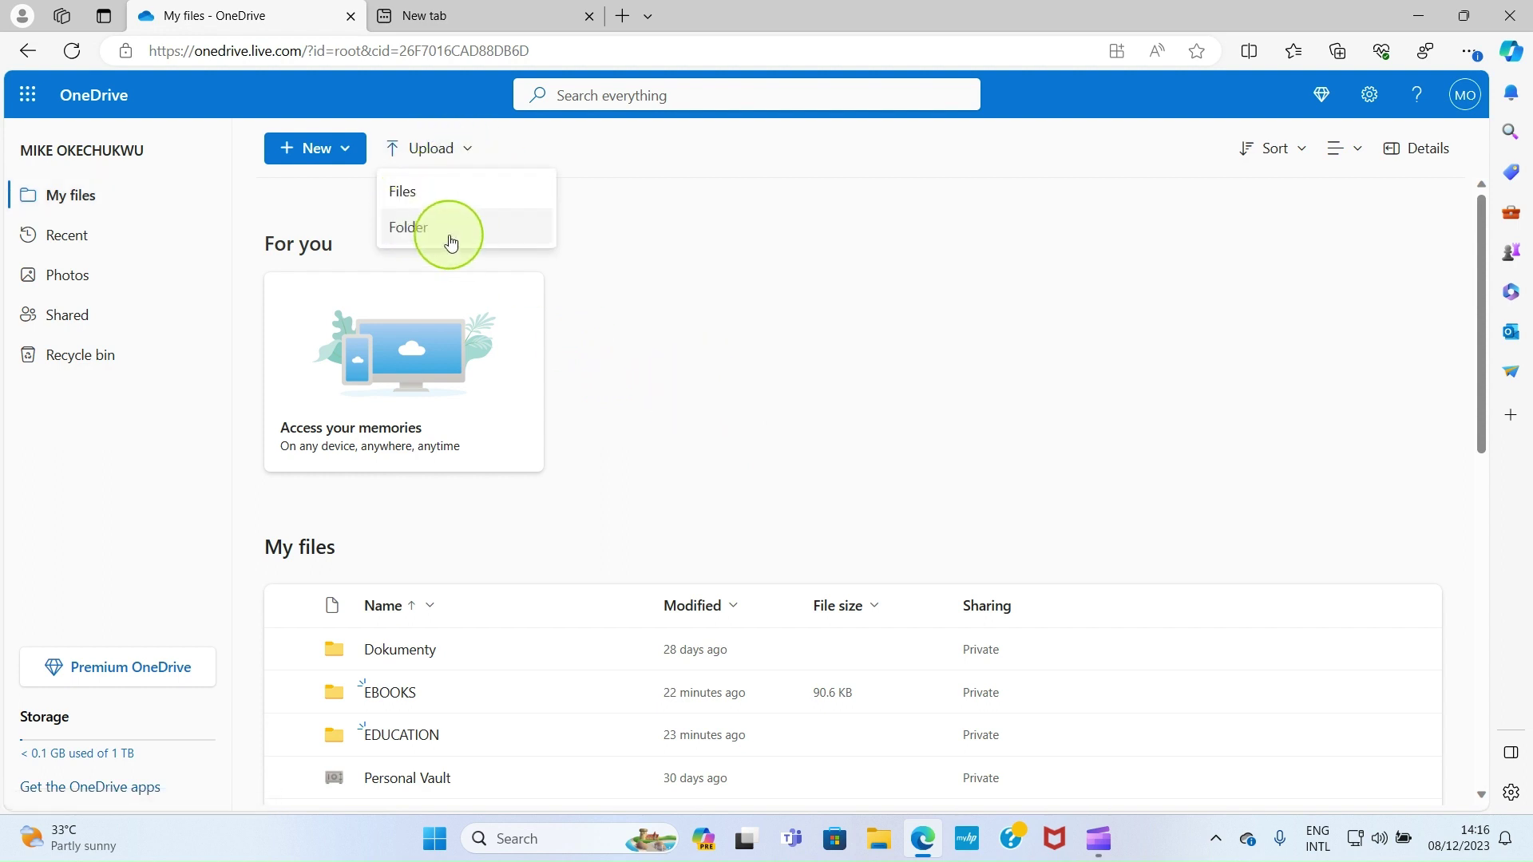
pyautogui.click(414, 230)
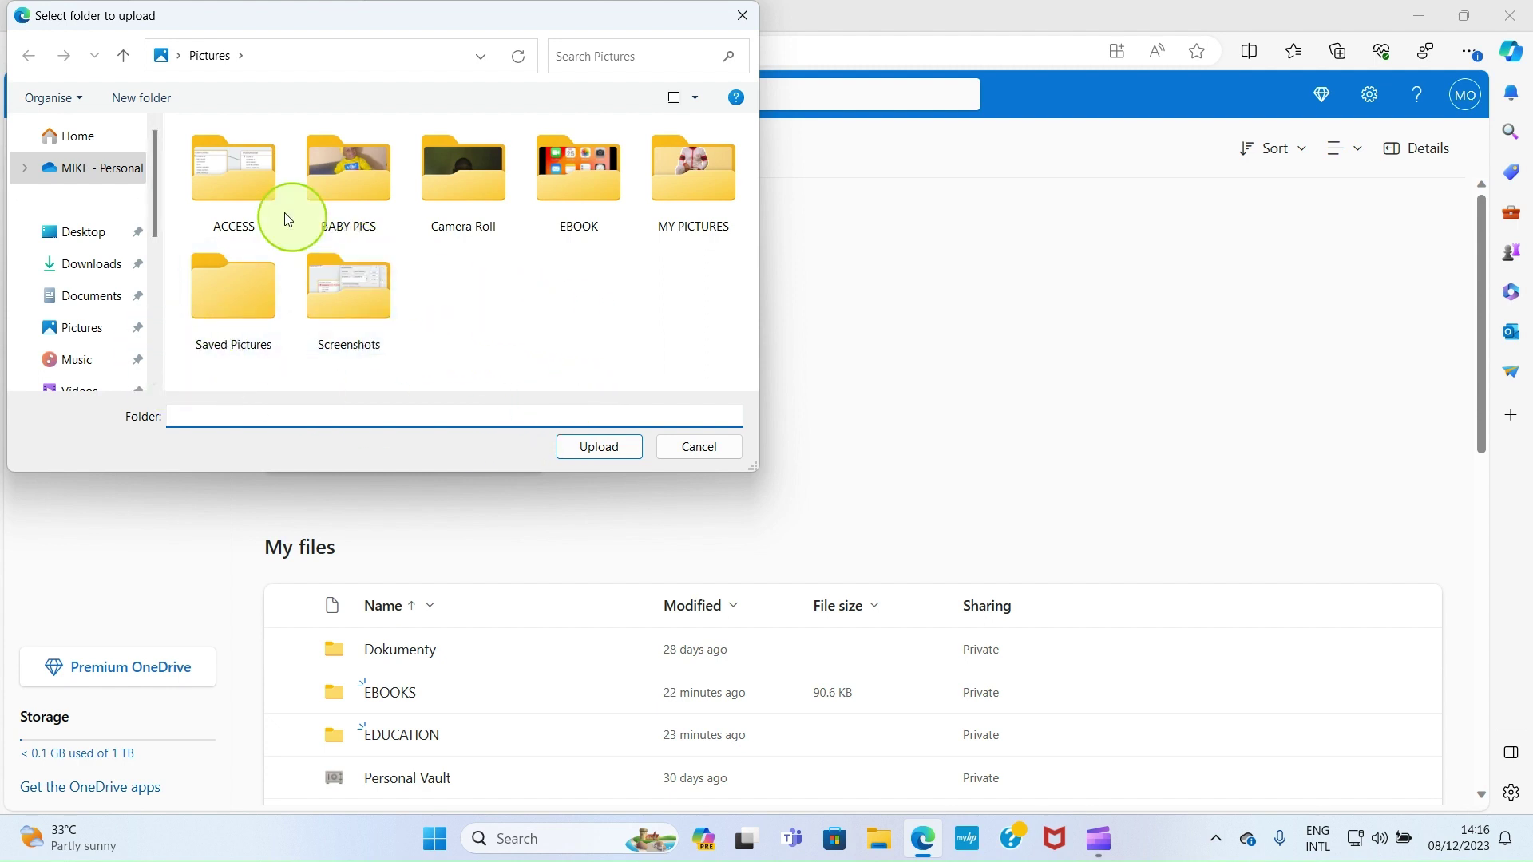
pyautogui.click(229, 170)
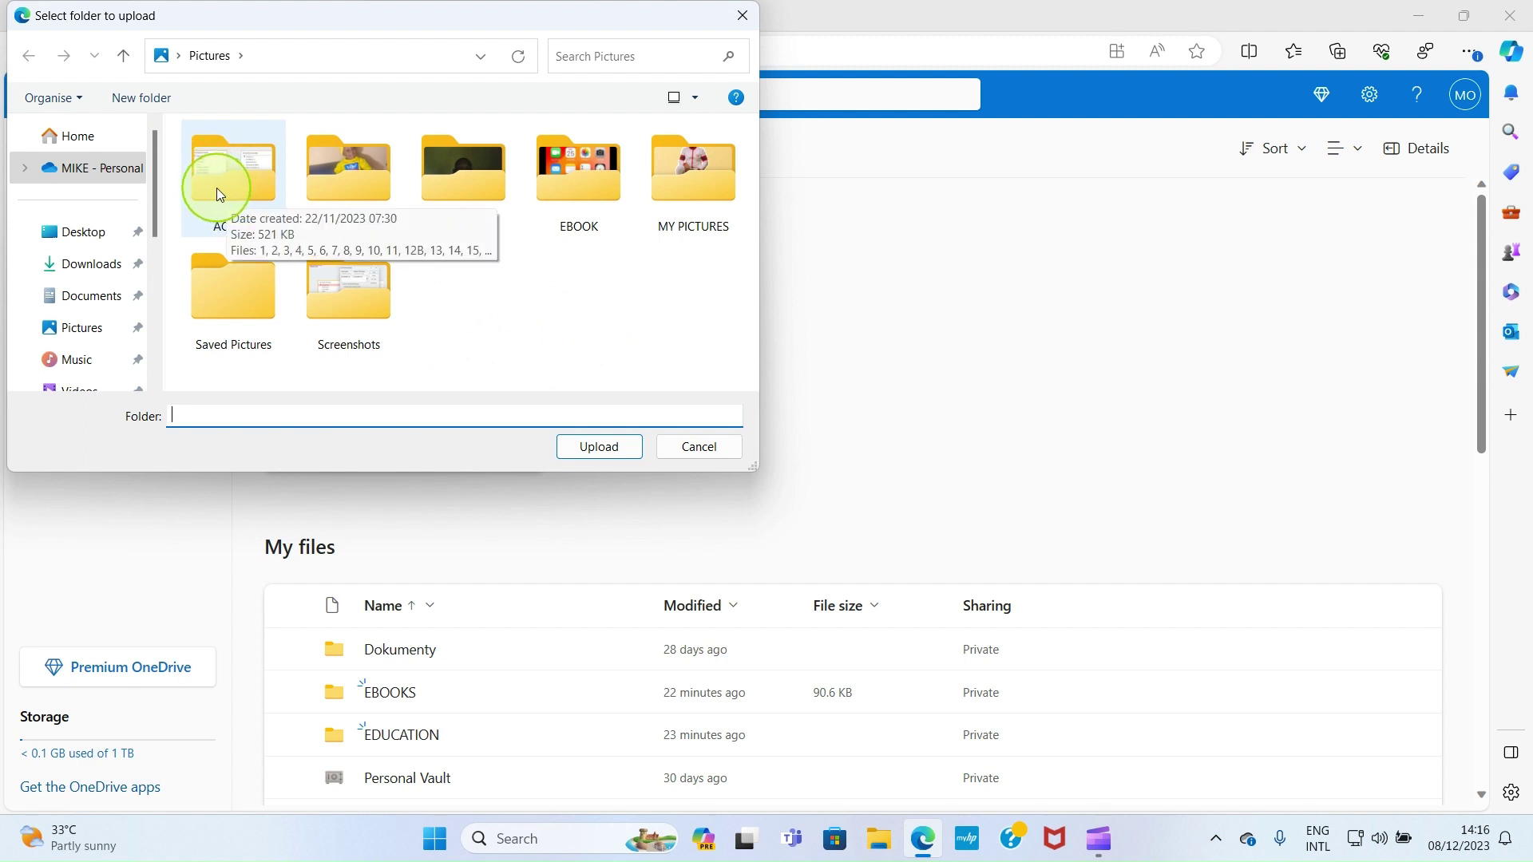
pyautogui.click(217, 188)
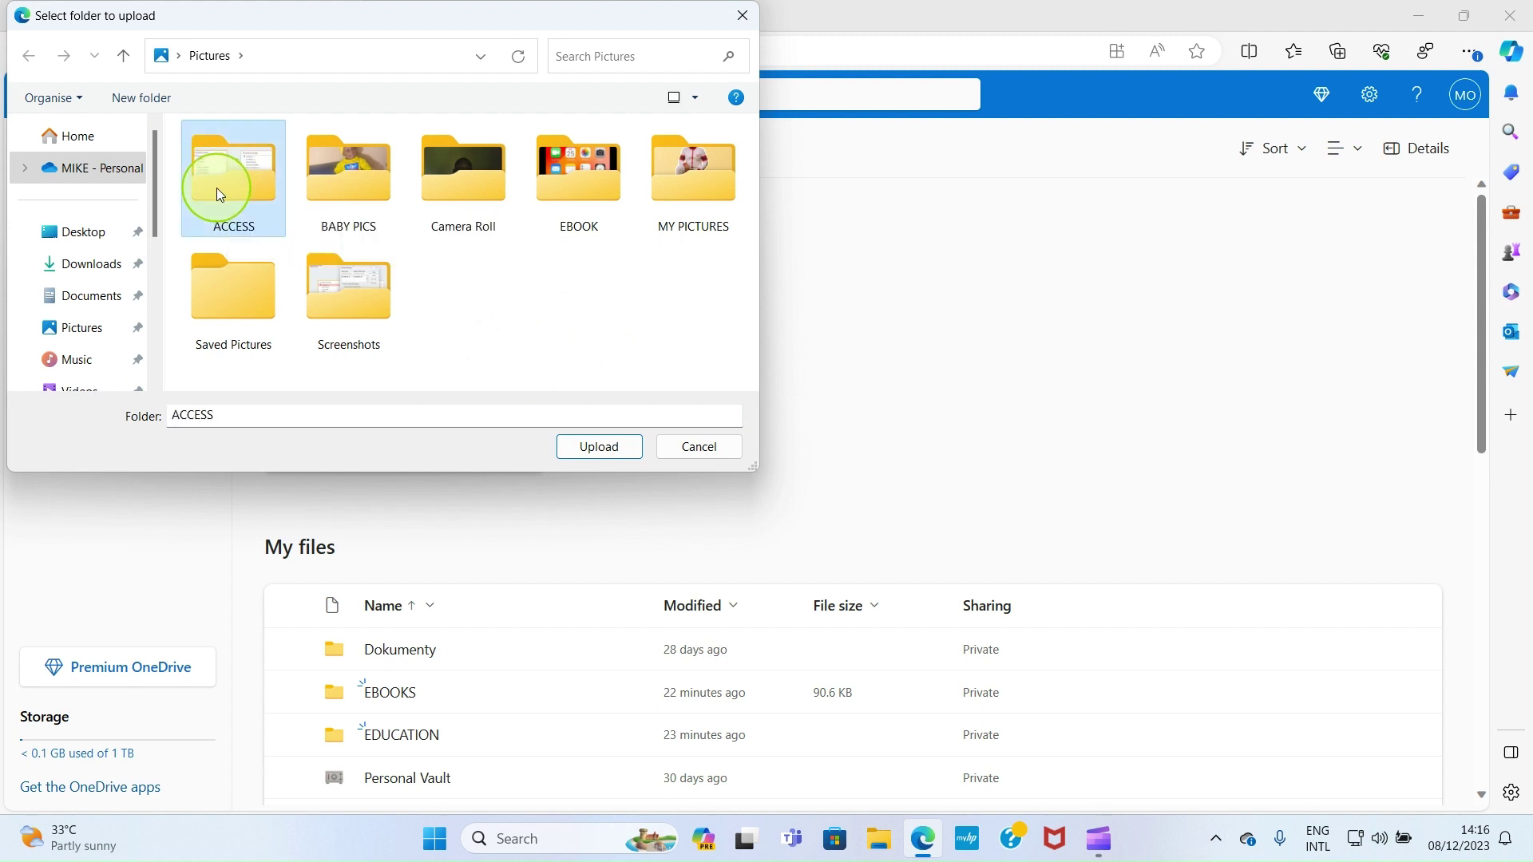
pyautogui.click(589, 448)
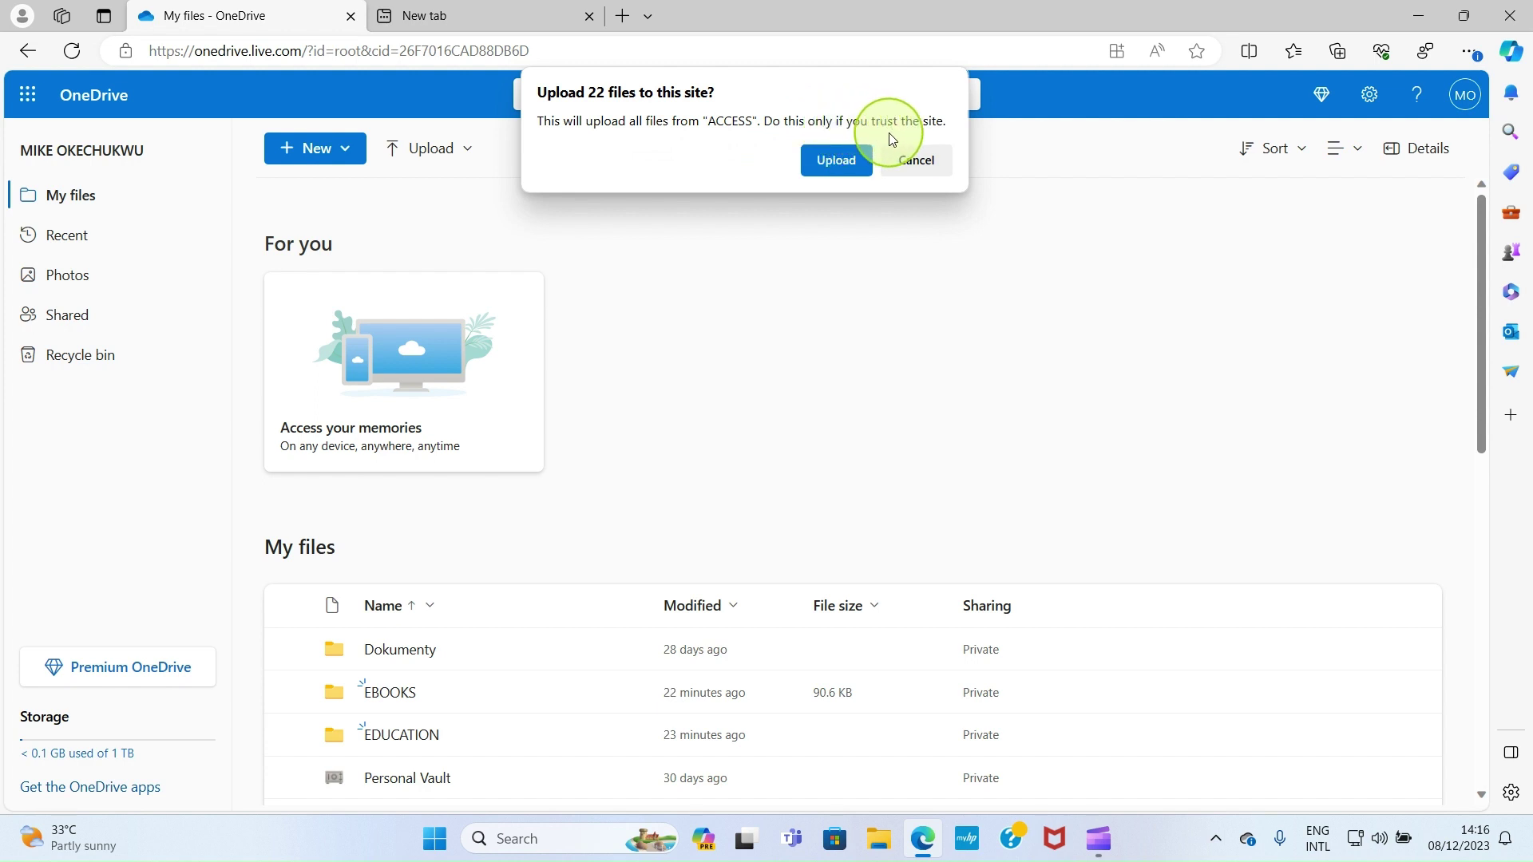
pyautogui.click(845, 161)
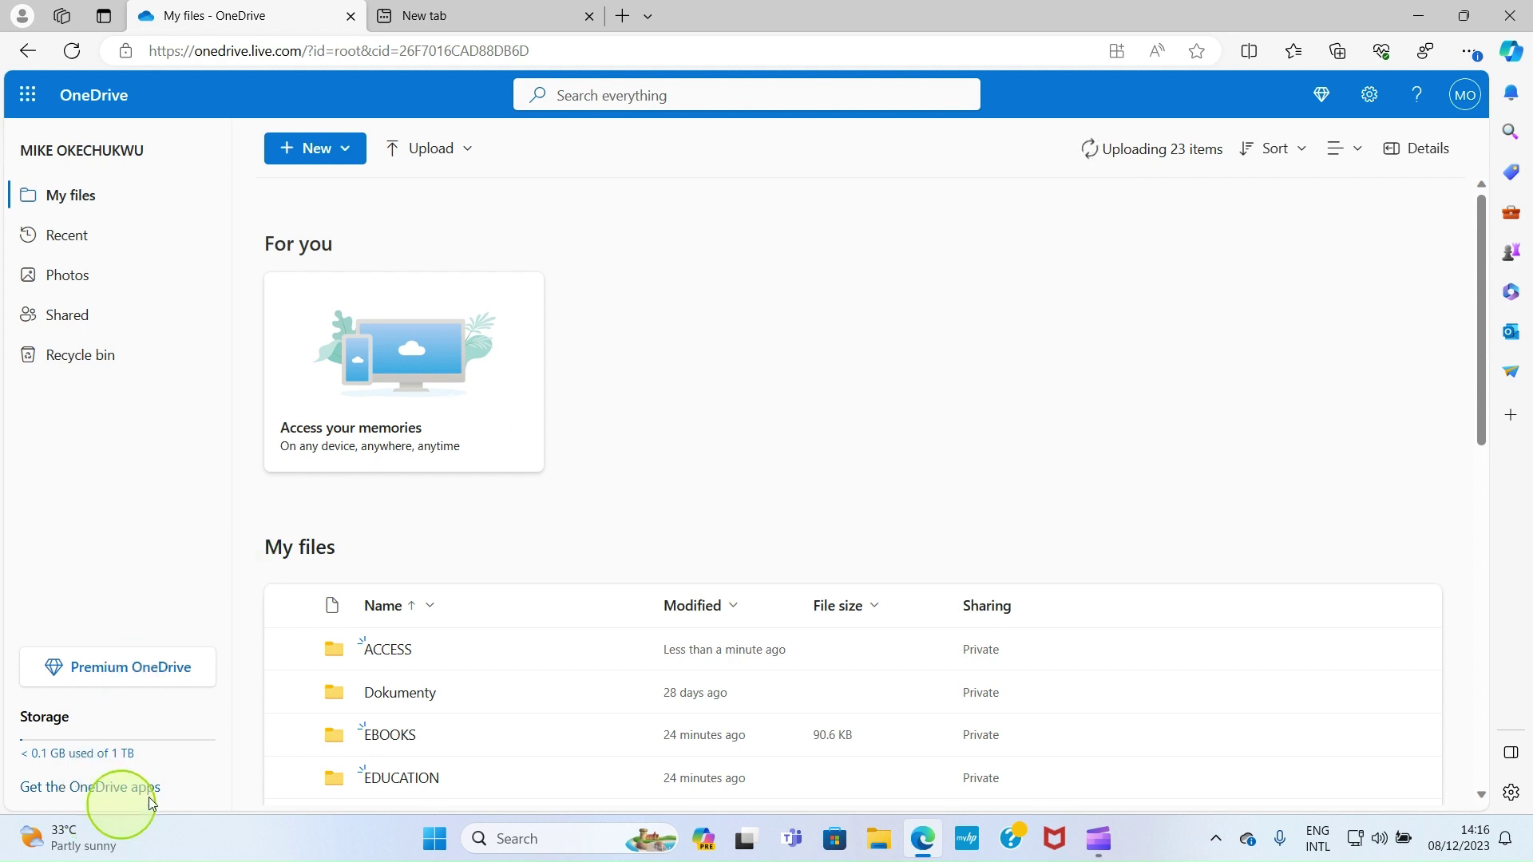
# Step: Open the uploaded ACCESS folder to review its PNG images, then go back to My files
pyautogui.click(388, 655)
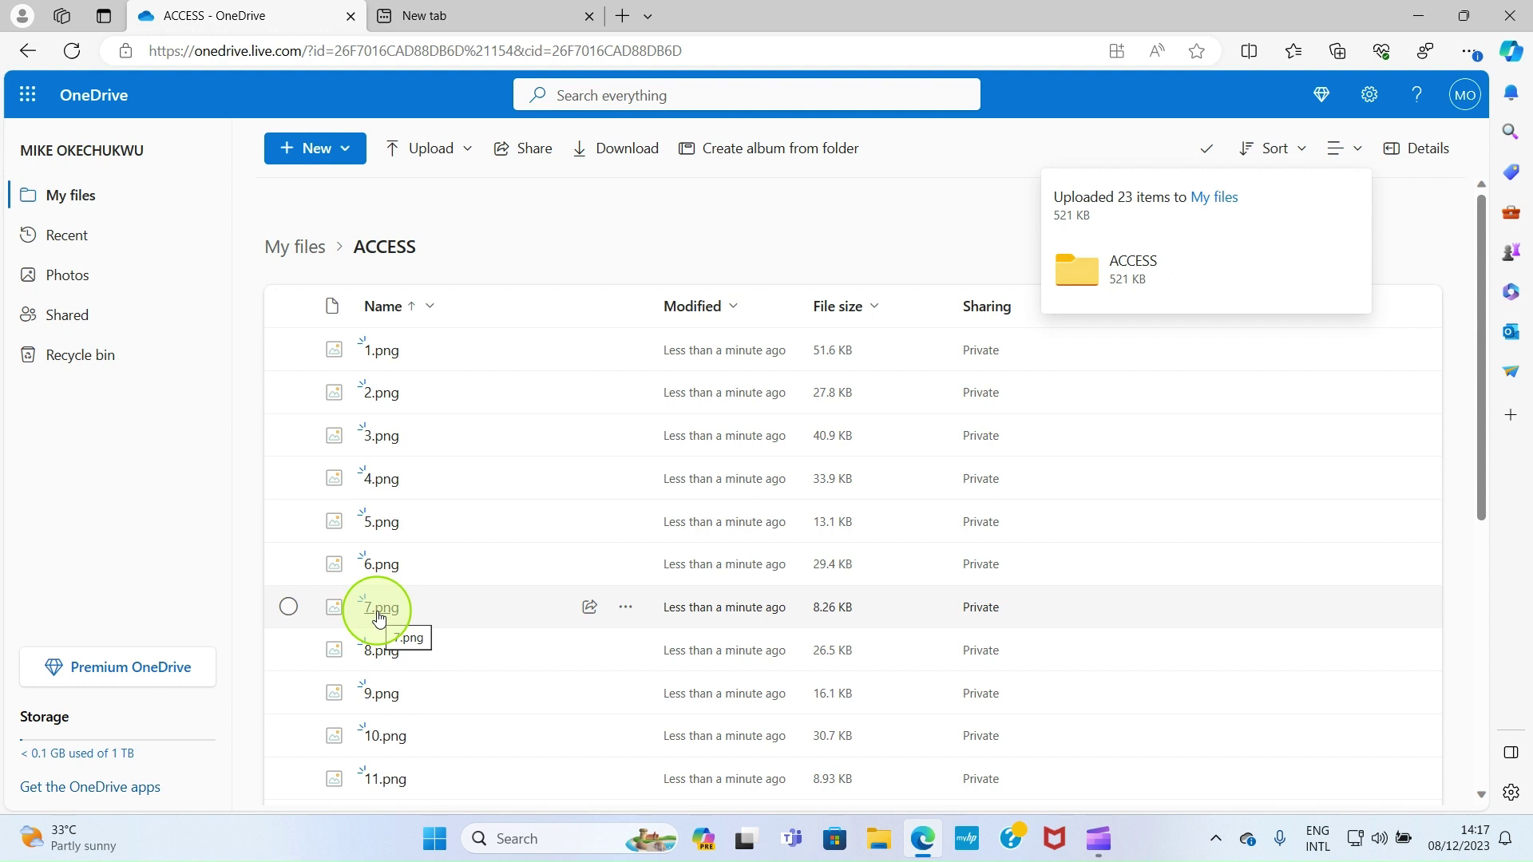
pyautogui.hotkey('alt', 'Left')
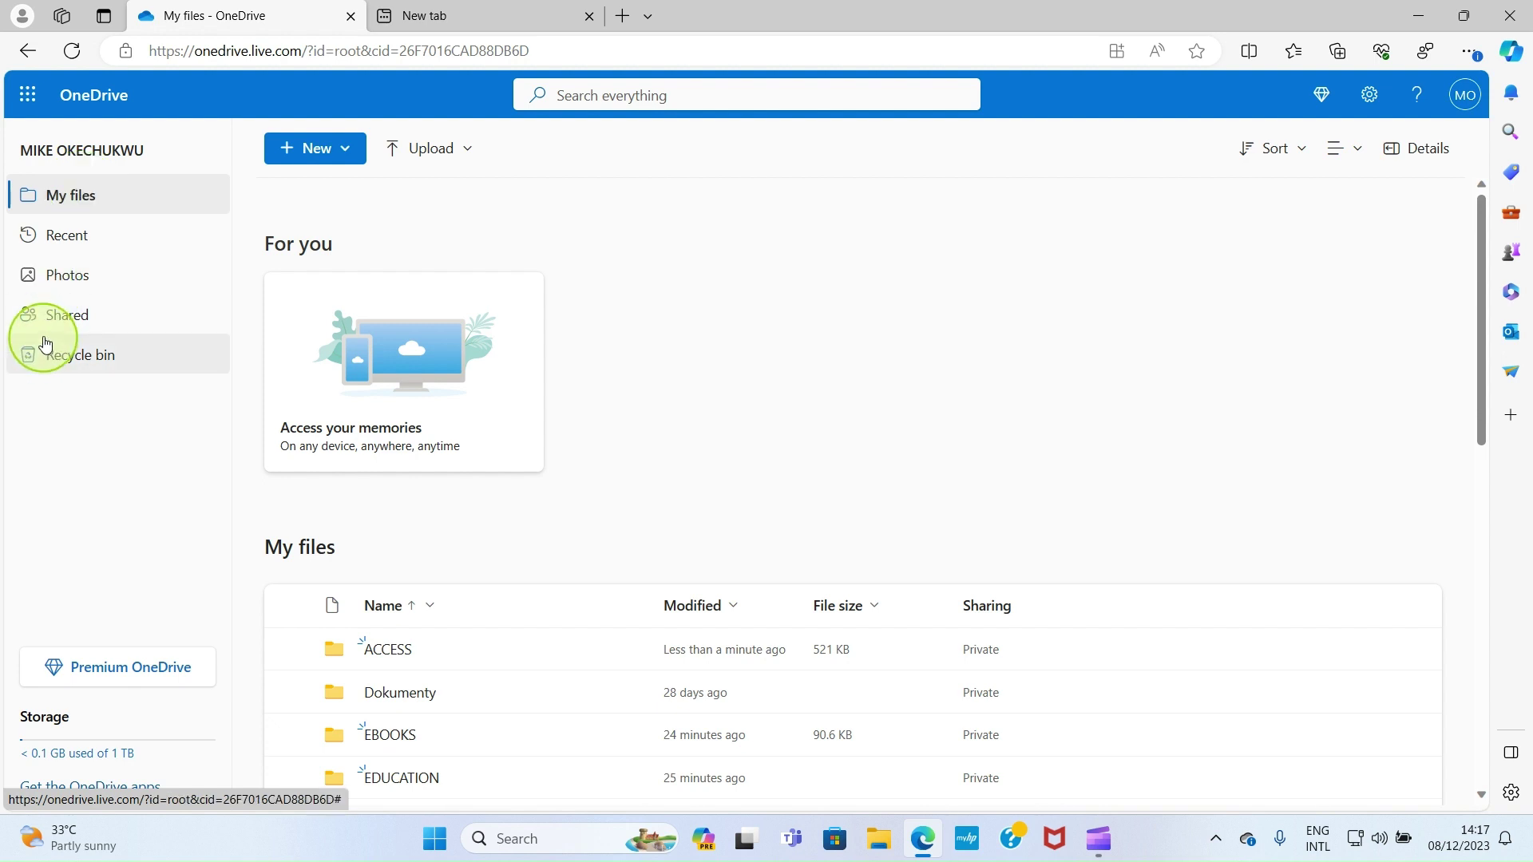
pyautogui.click(69, 245)
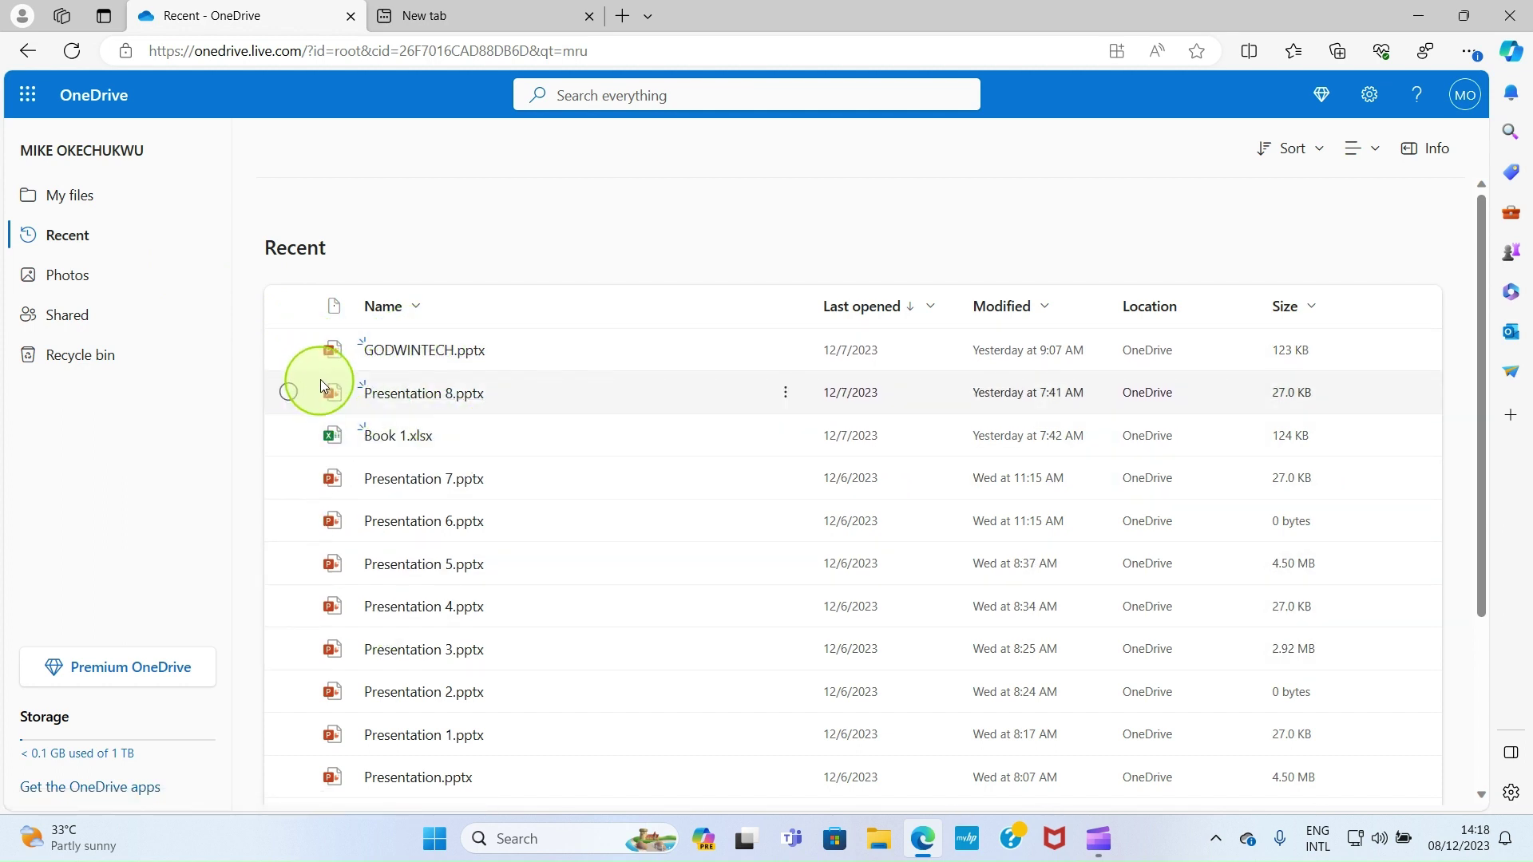
pyautogui.click(76, 286)
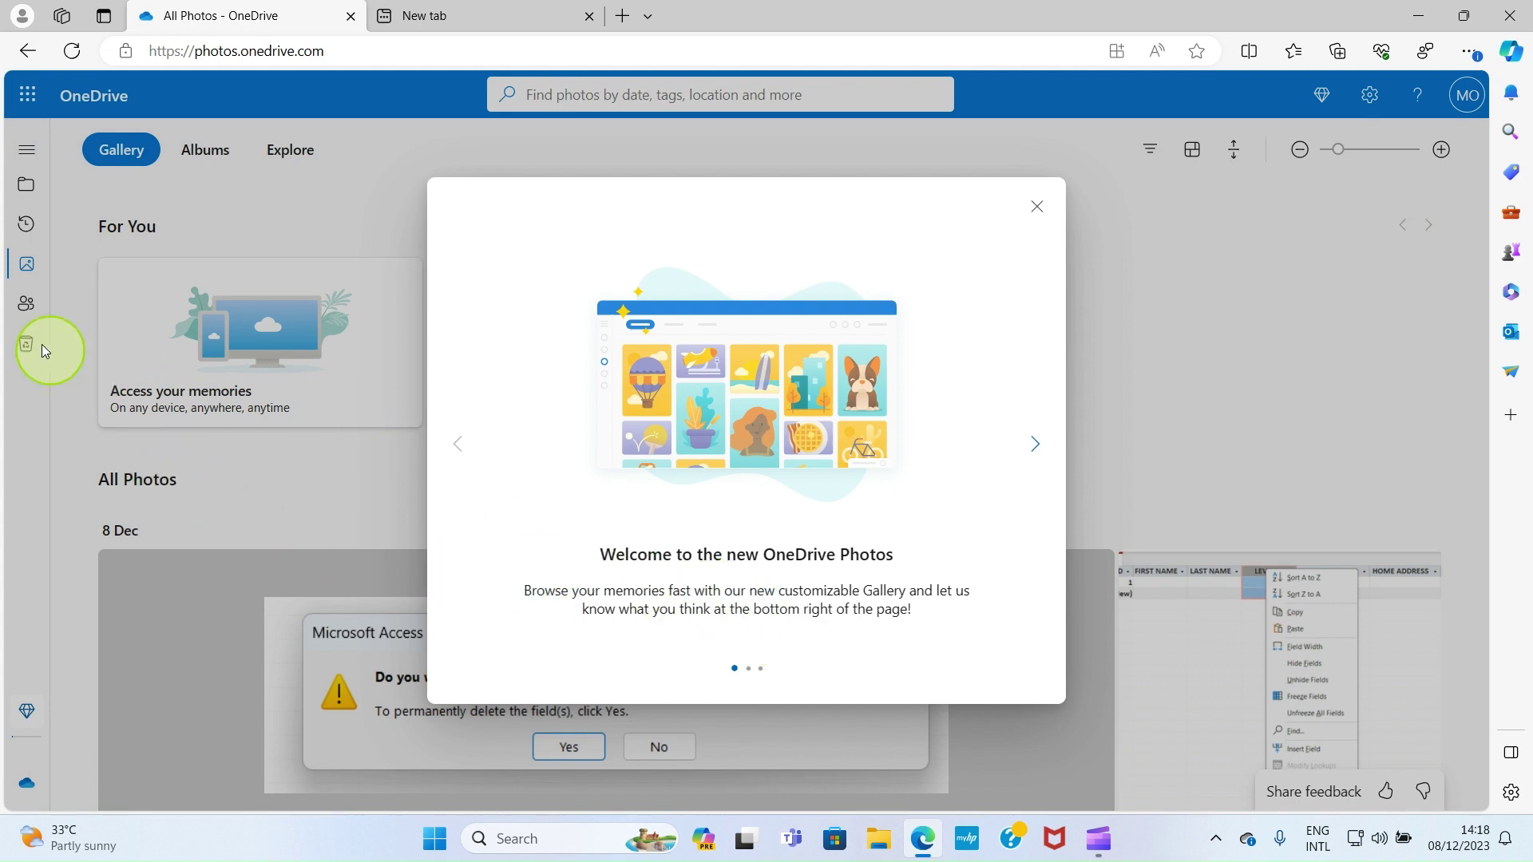
pyautogui.click(410, 541)
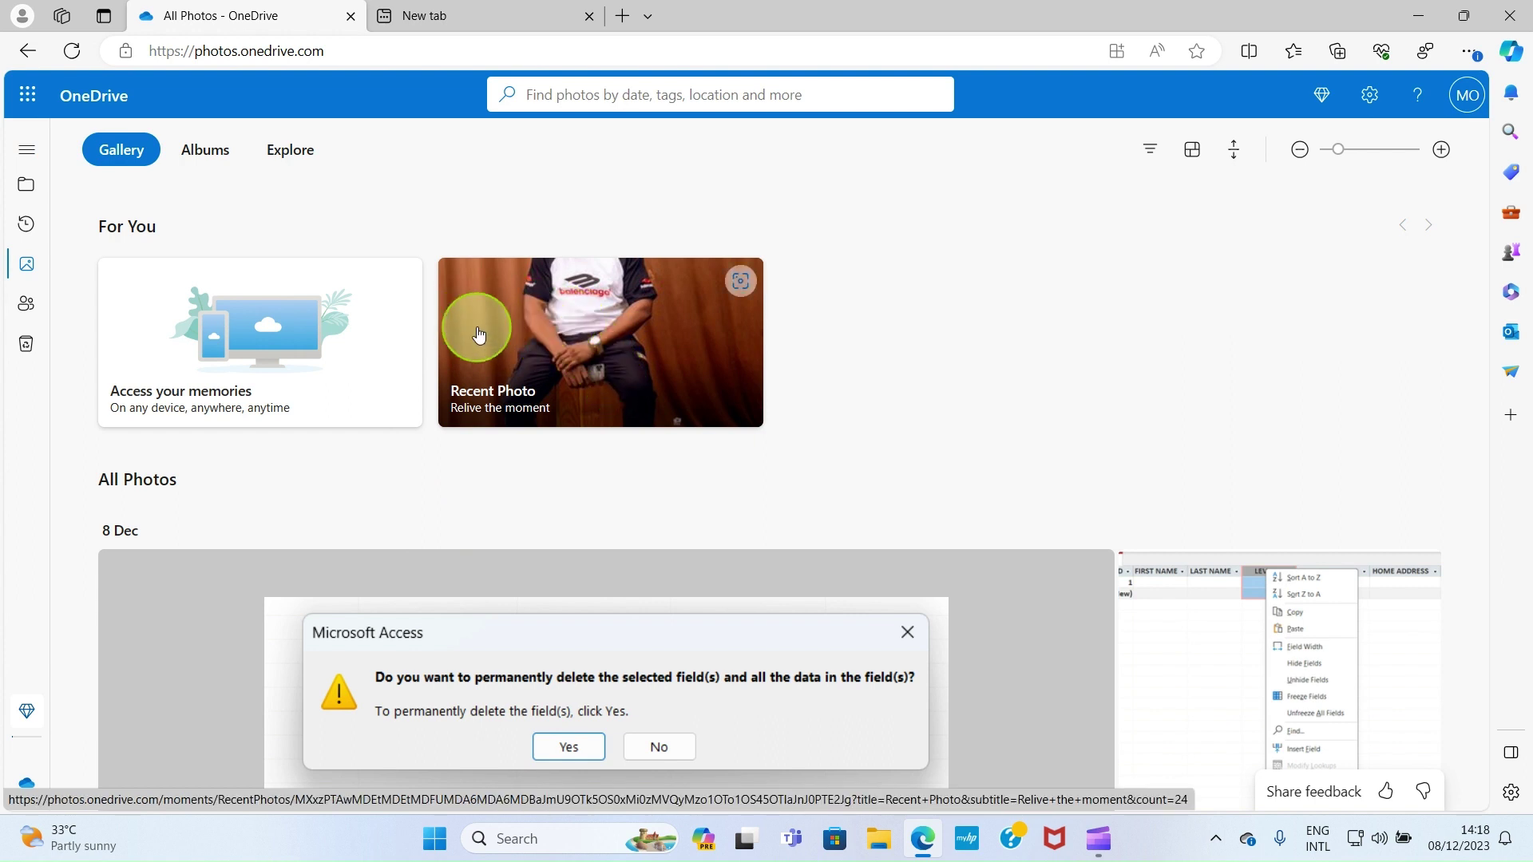
pyautogui.click(581, 319)
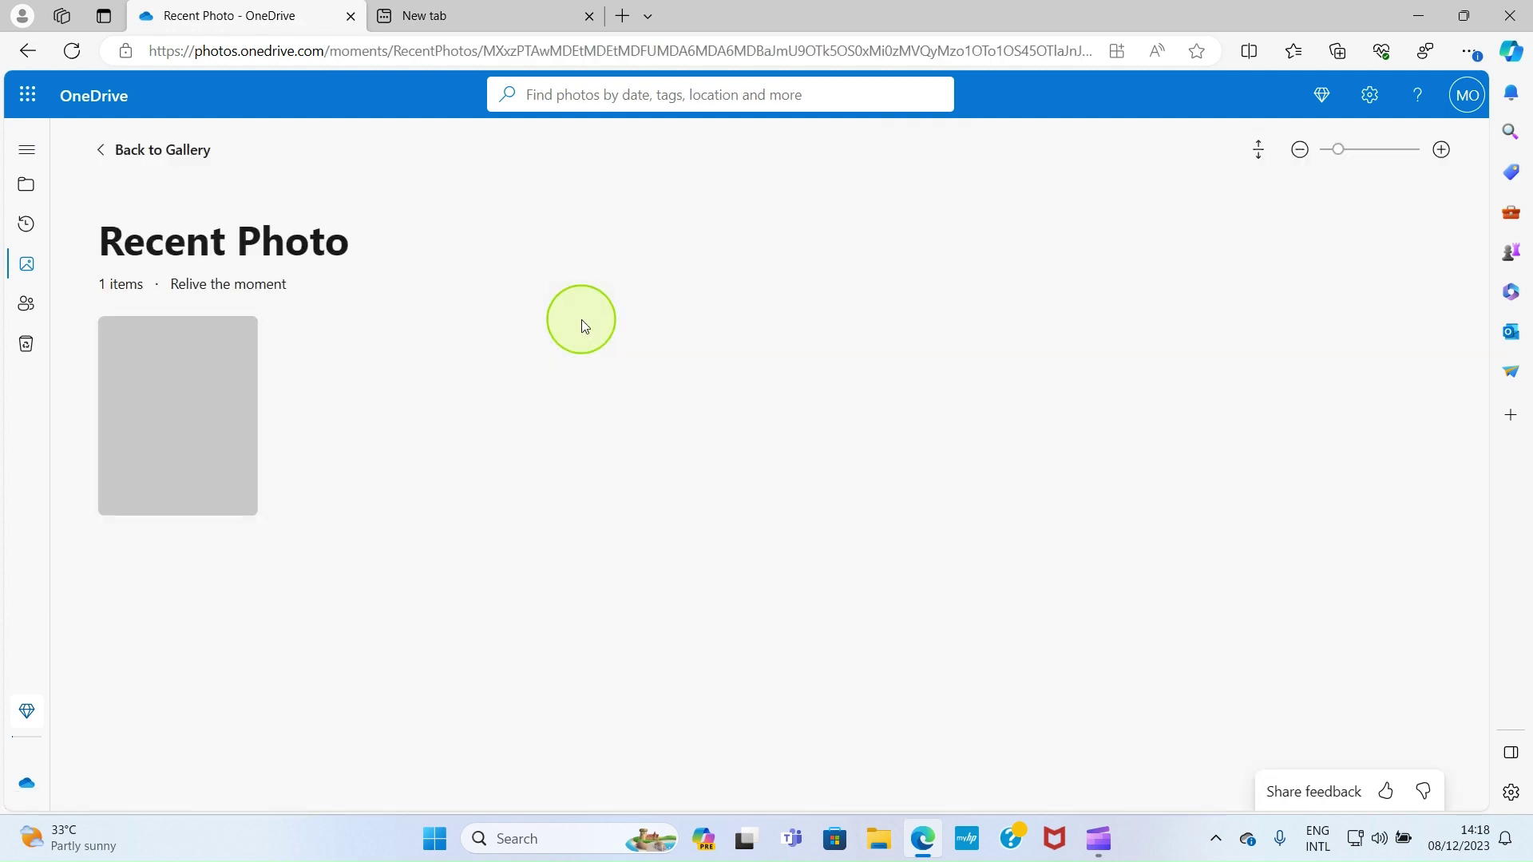
pyautogui.click(182, 401)
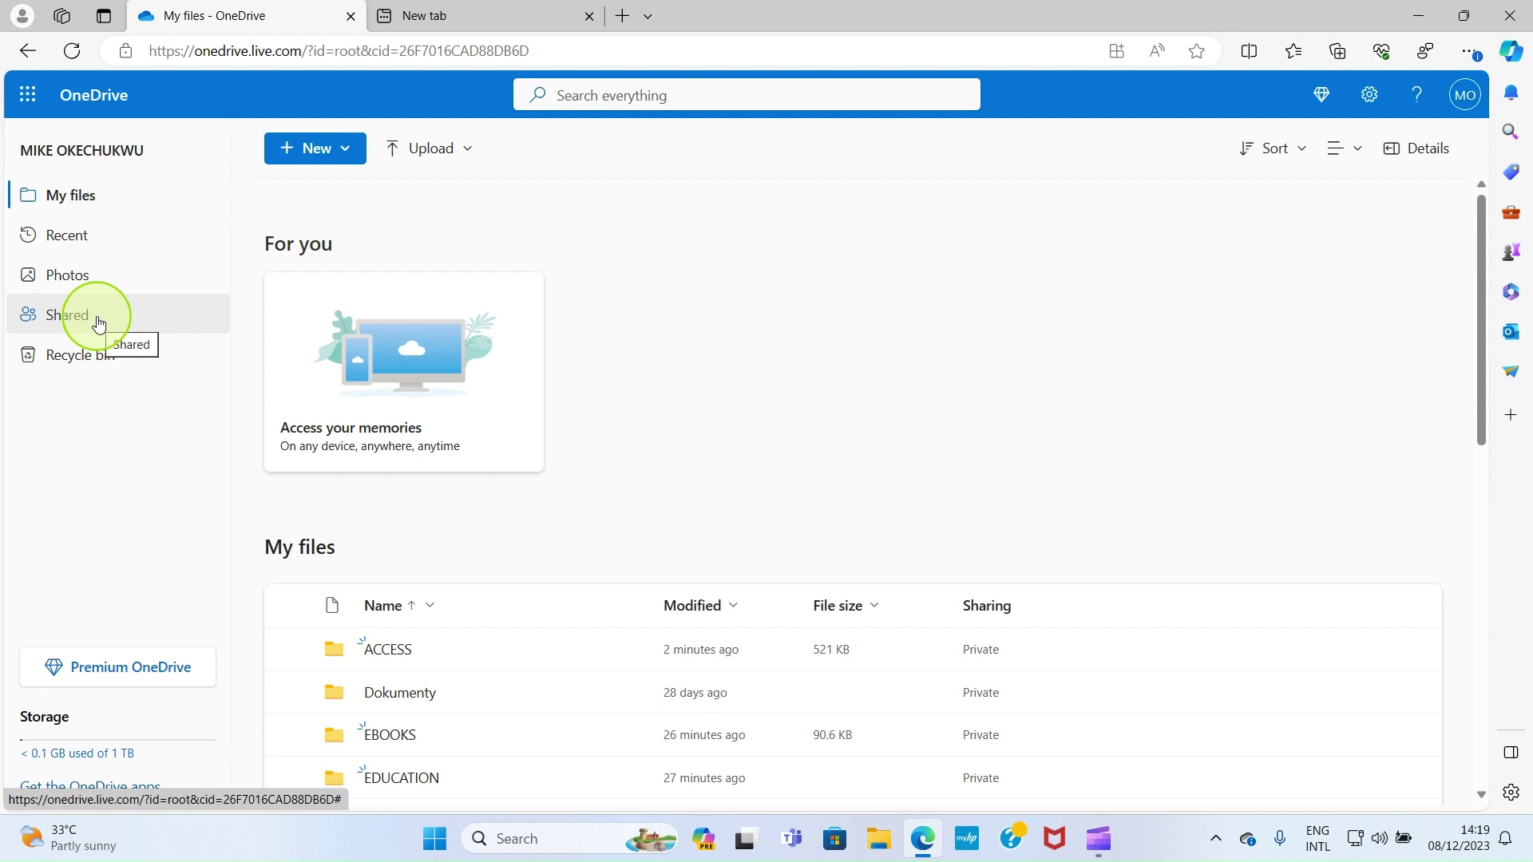
pyautogui.click(66, 357)
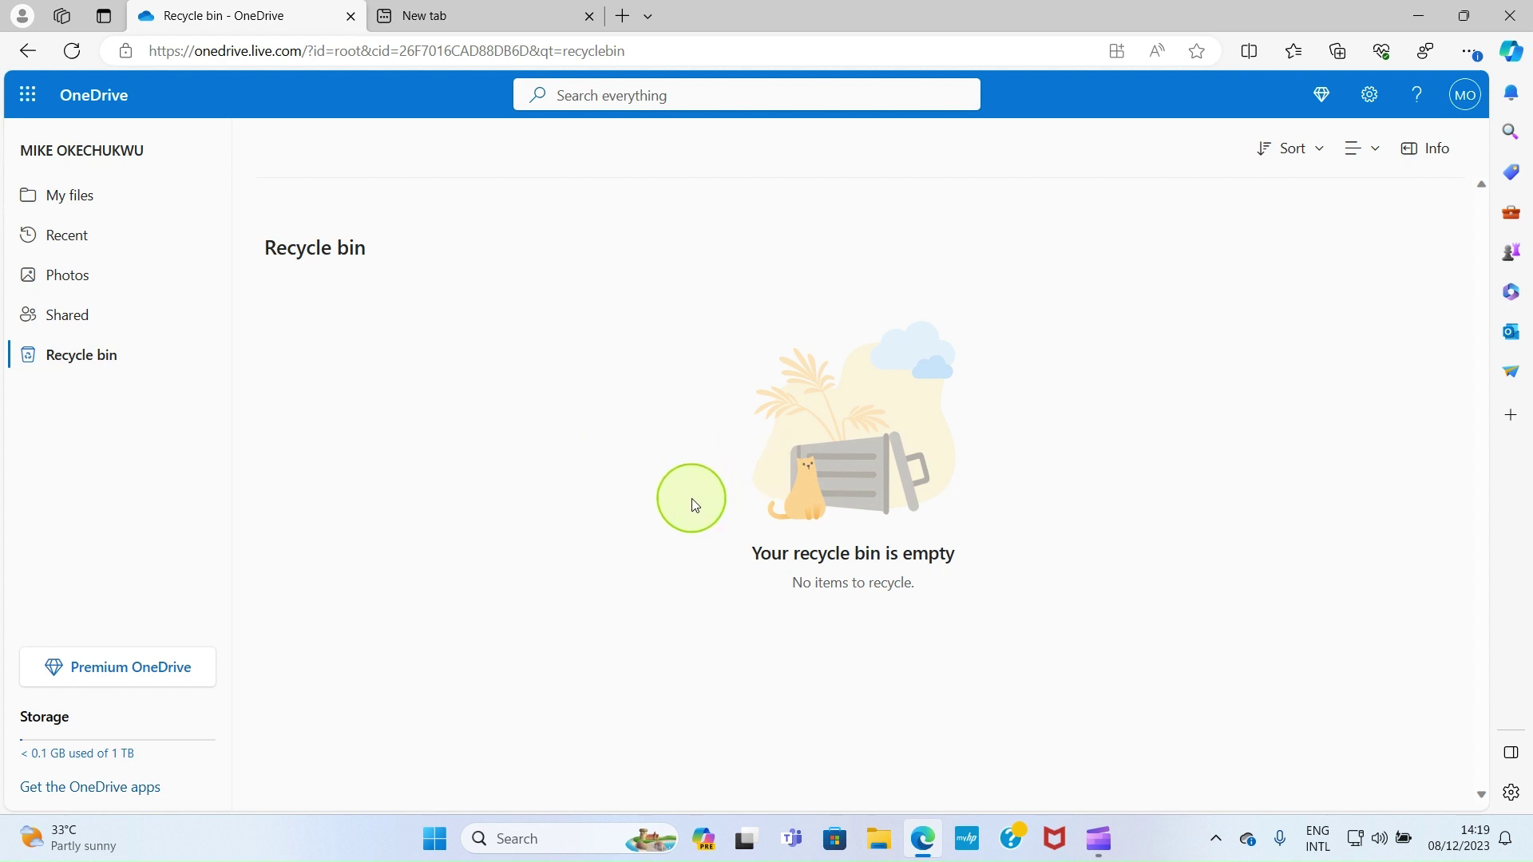
pyautogui.click(70, 195)
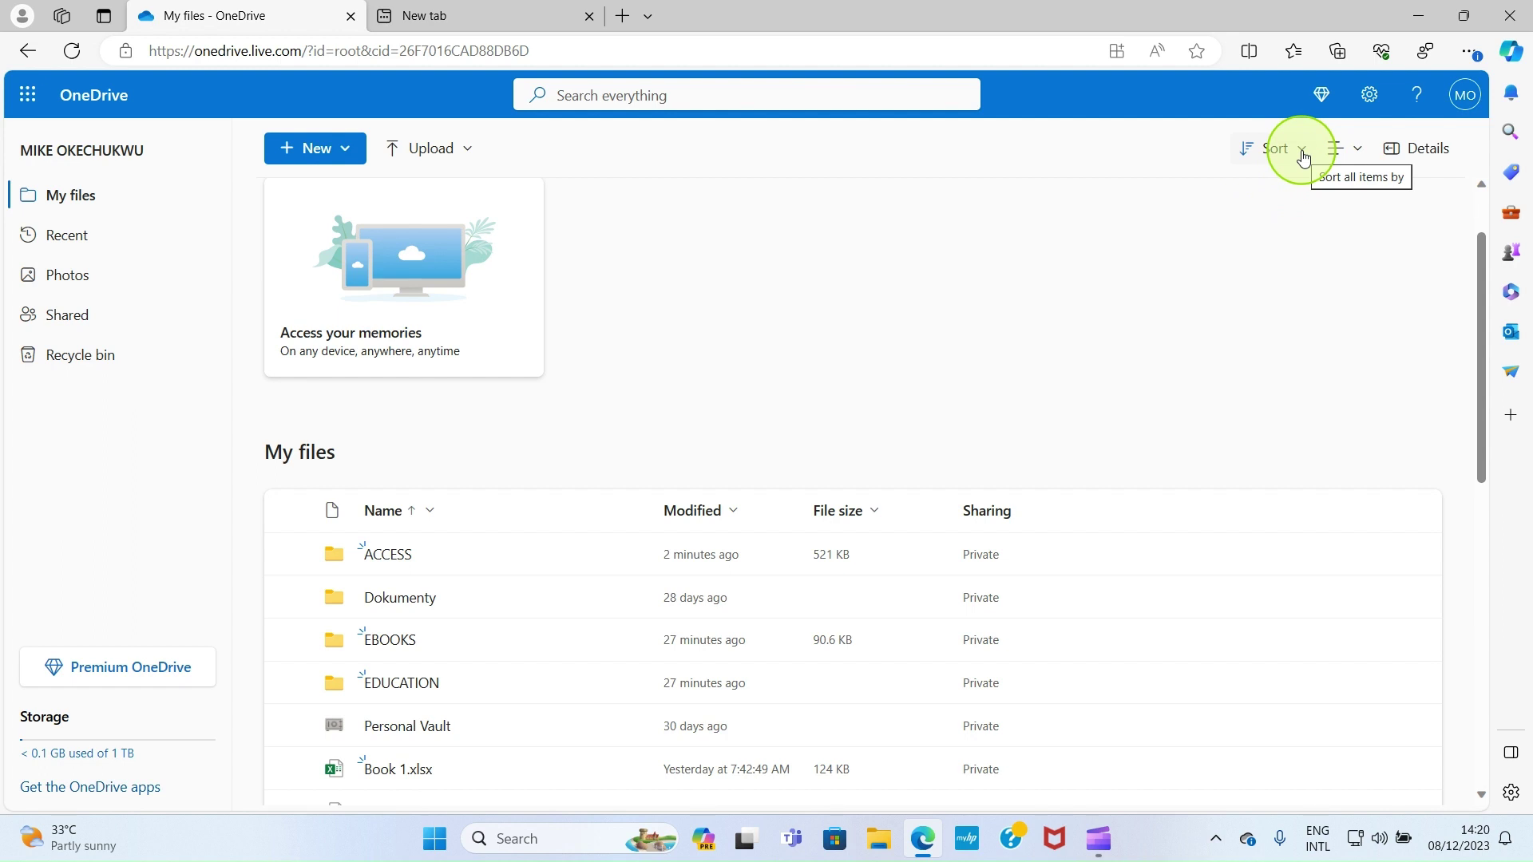
pyautogui.click(1303, 158)
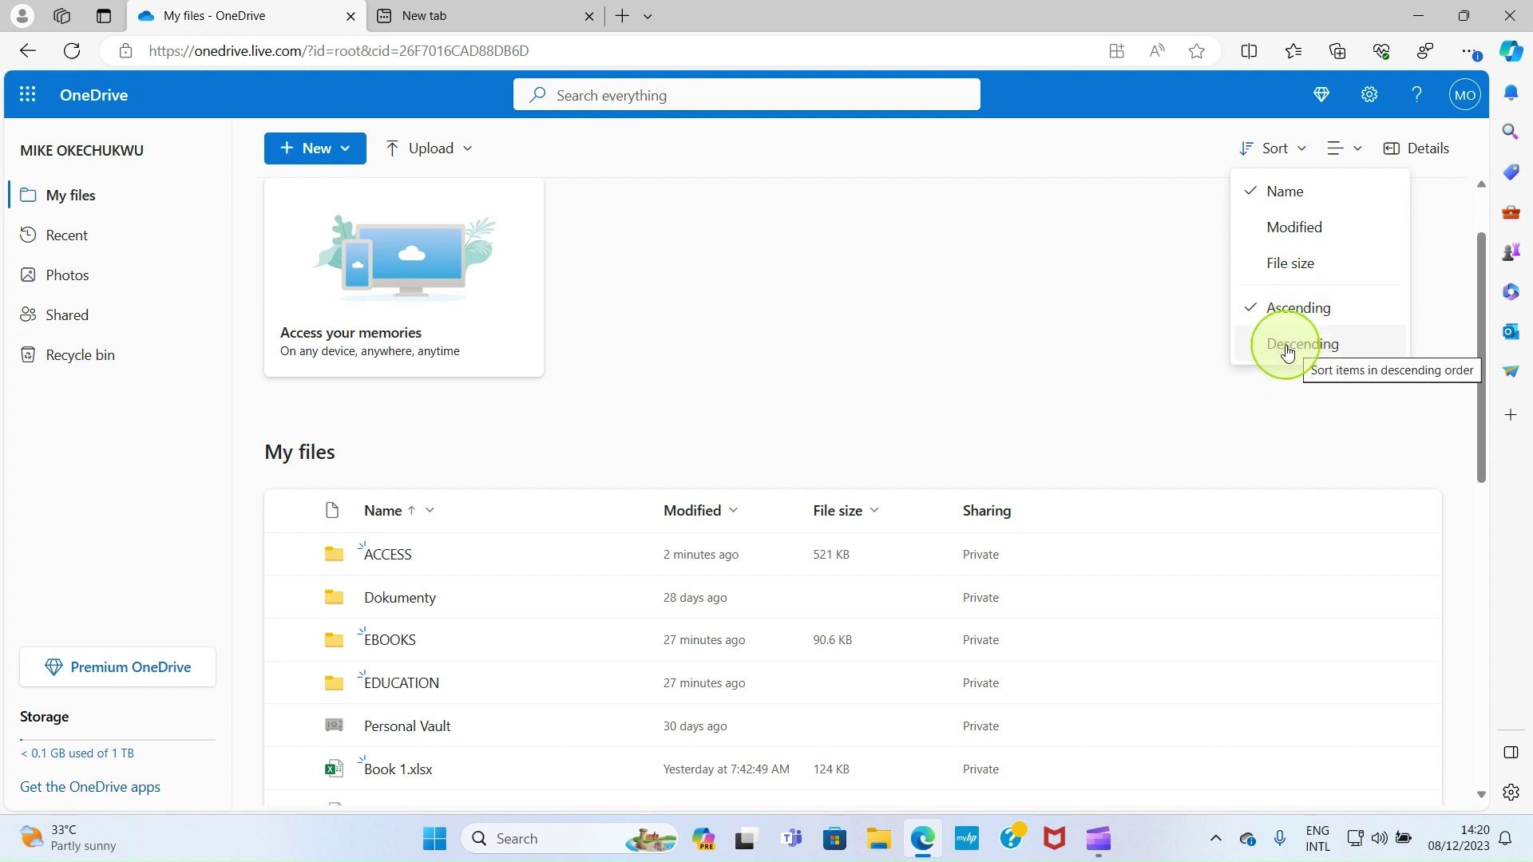
pyautogui.scroll(1, 876, 230)
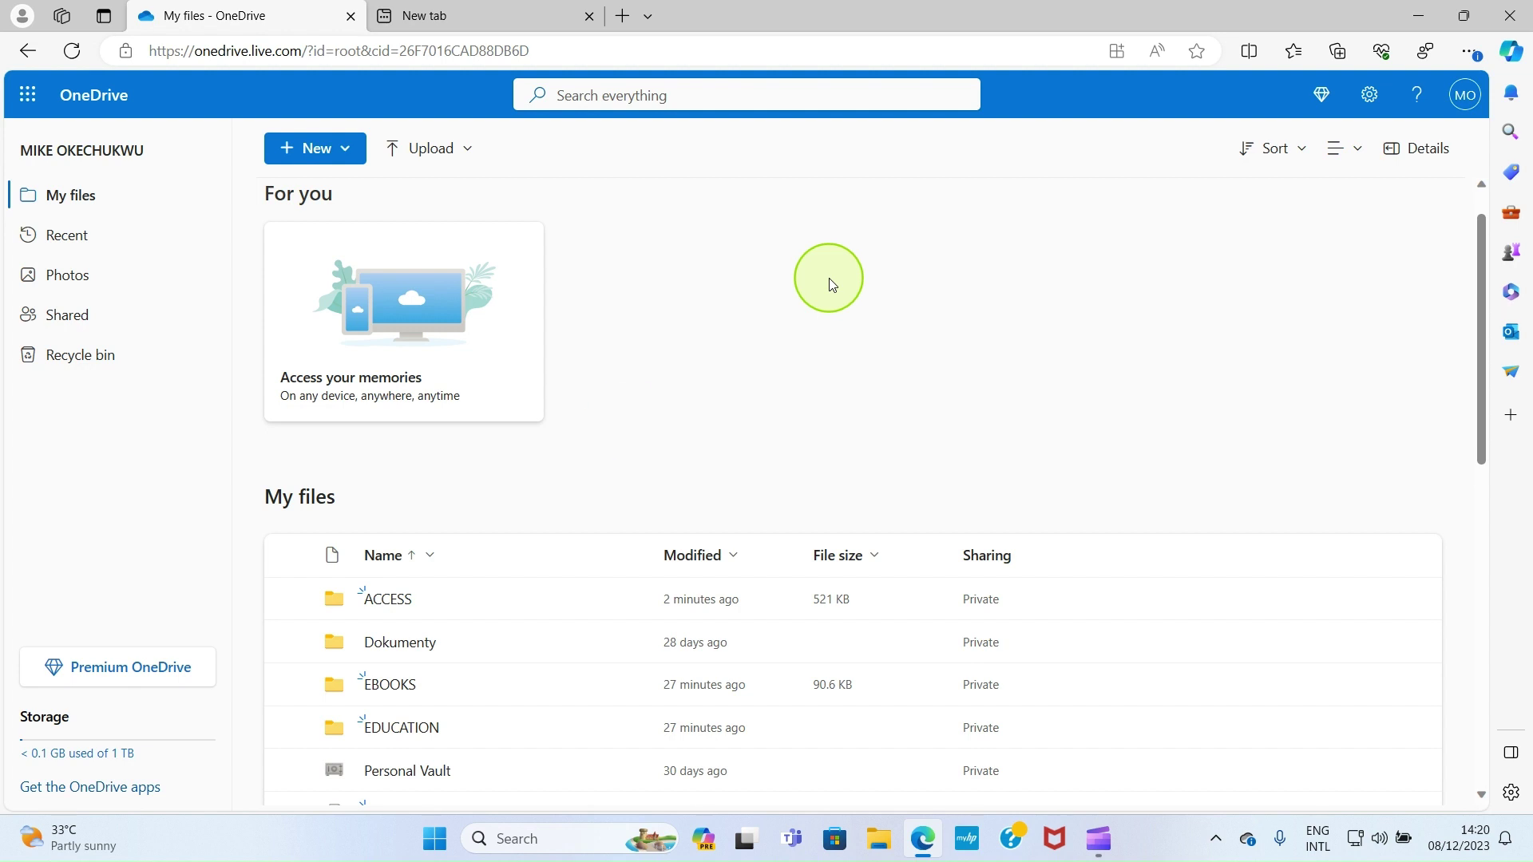
pyautogui.scroll(-2, 326, 613)
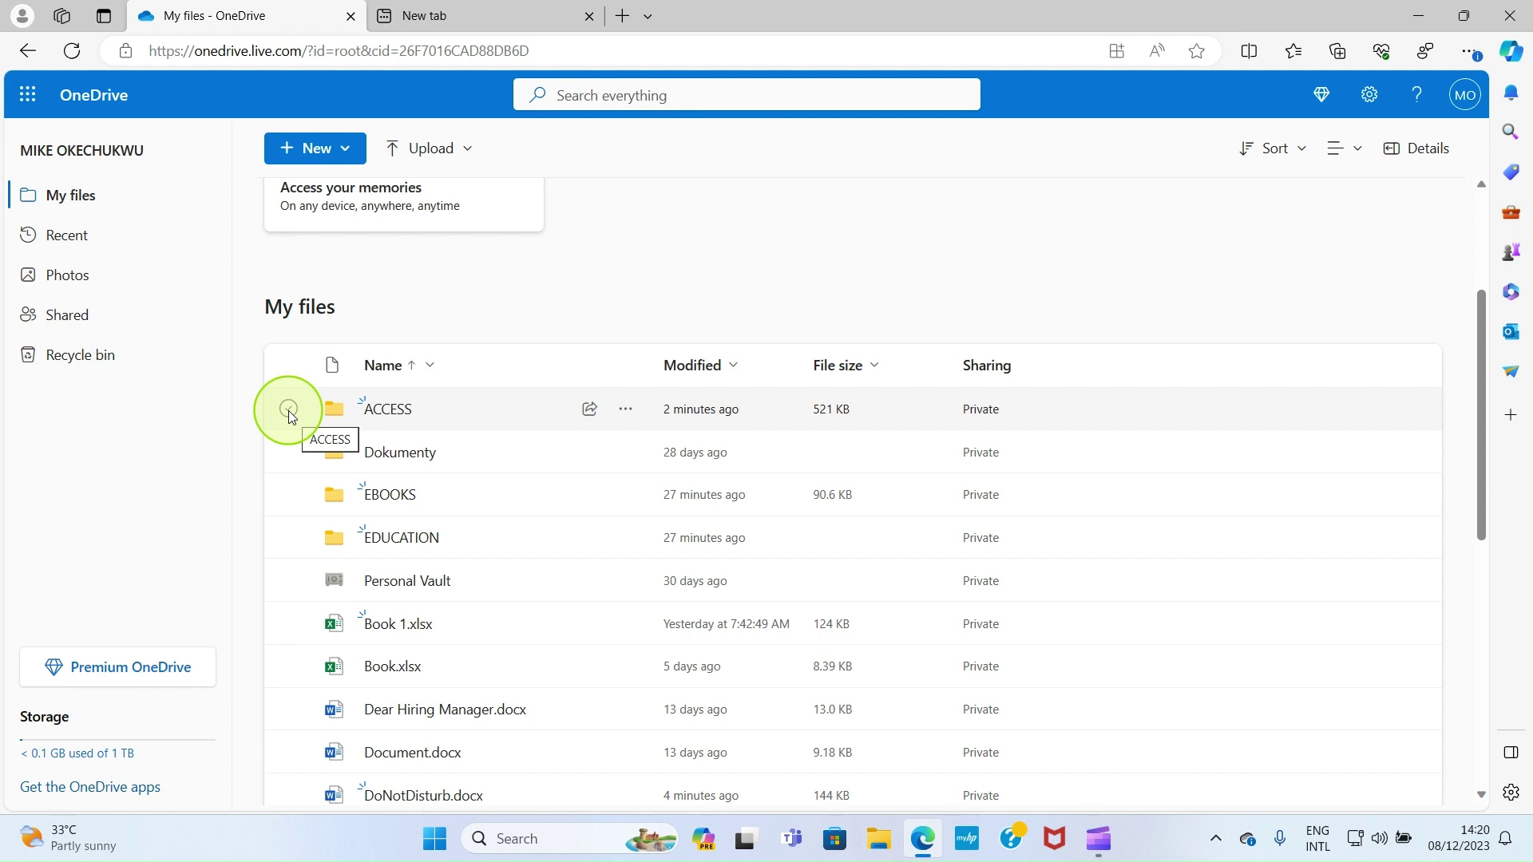
# Step: Select the ACCESS folder, delete it, and confirm sending it to the recycle bin
pyautogui.click(289, 410)
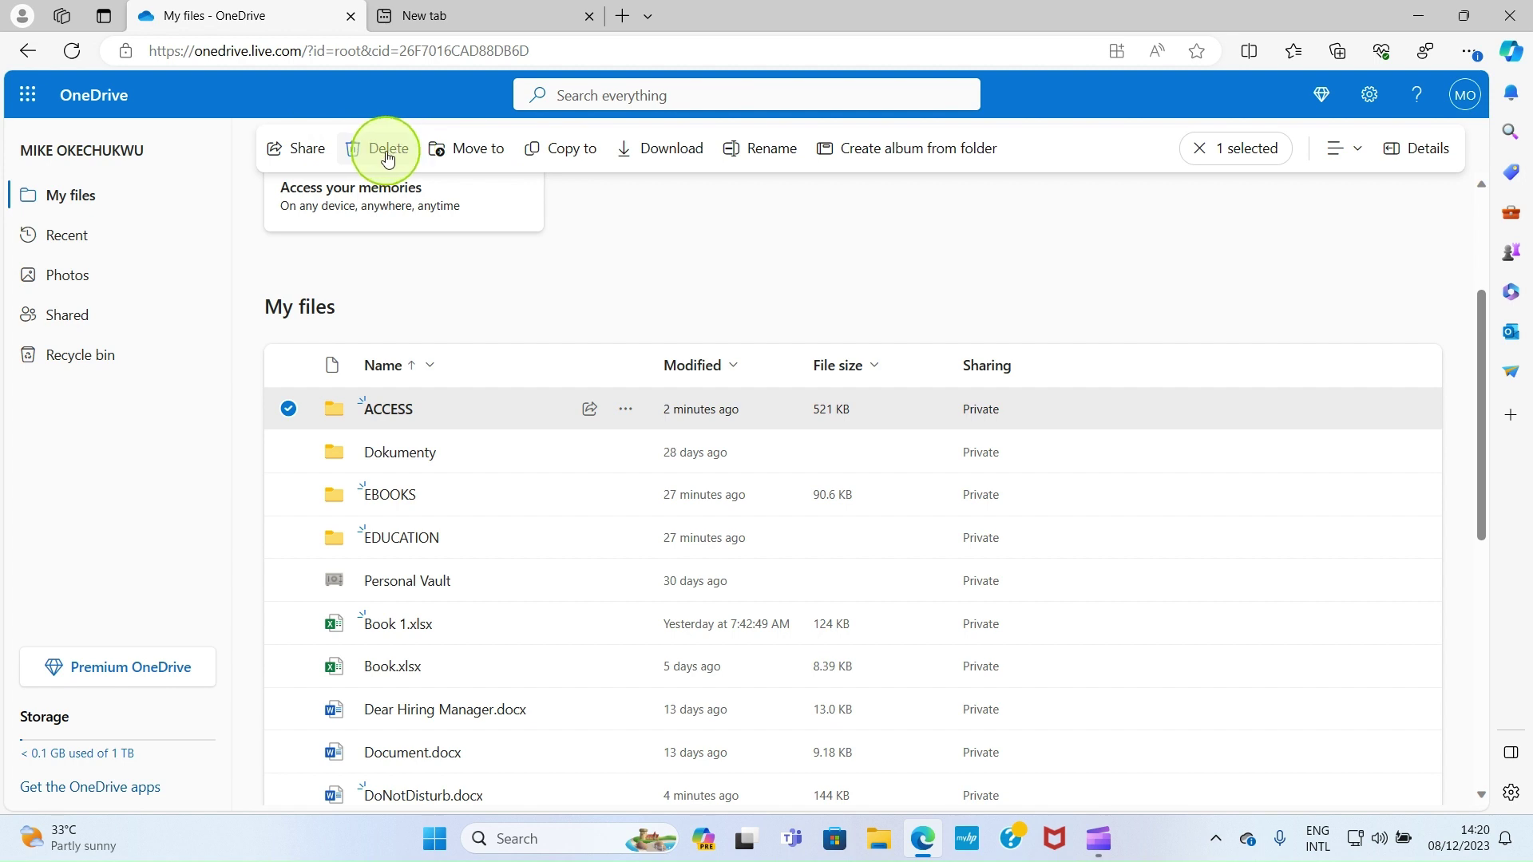
pyautogui.click(384, 152)
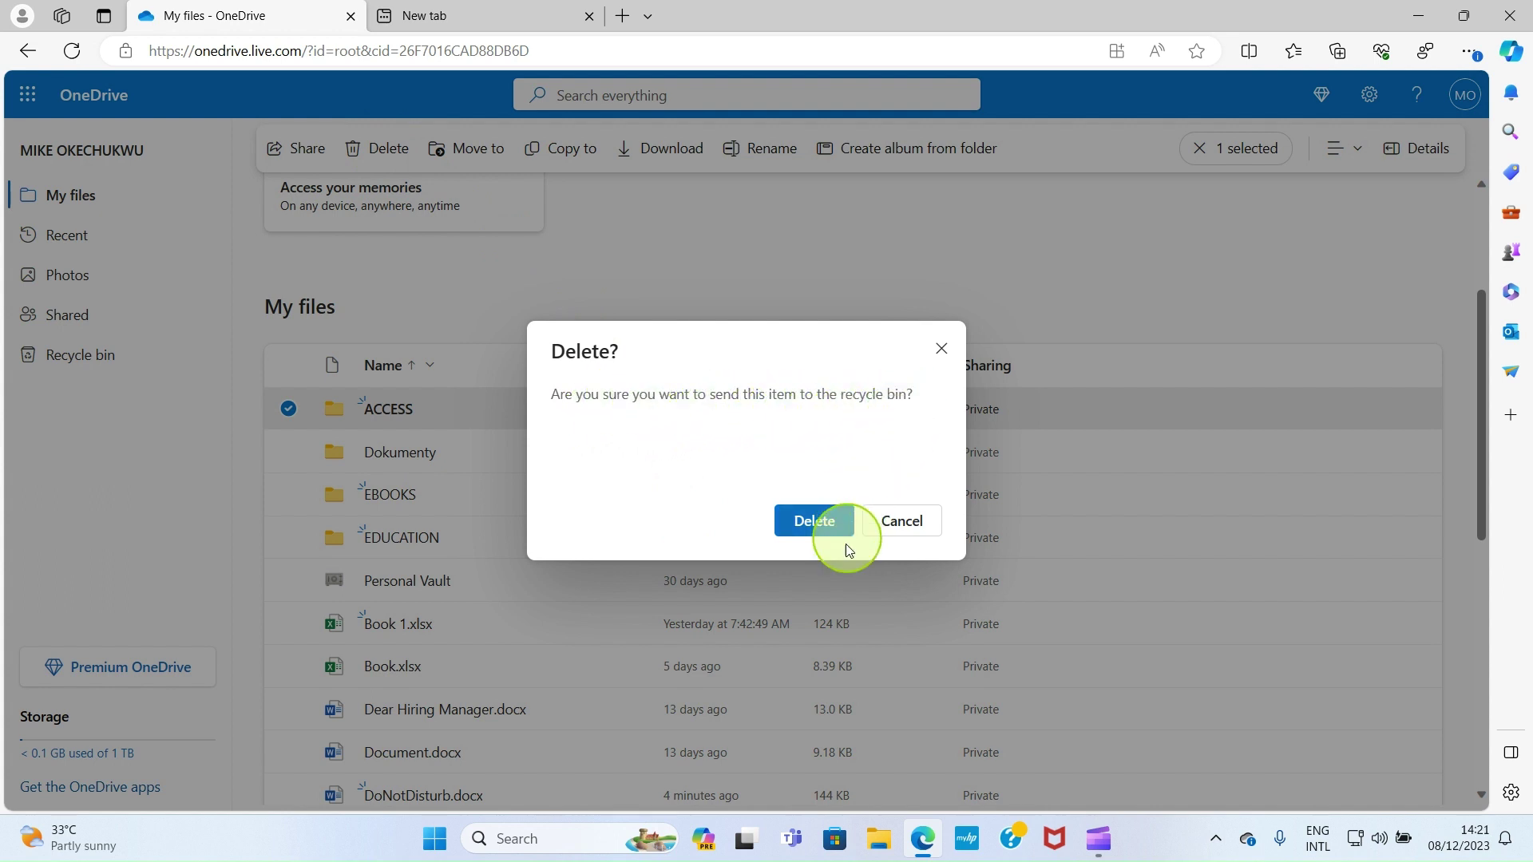
pyautogui.click(814, 527)
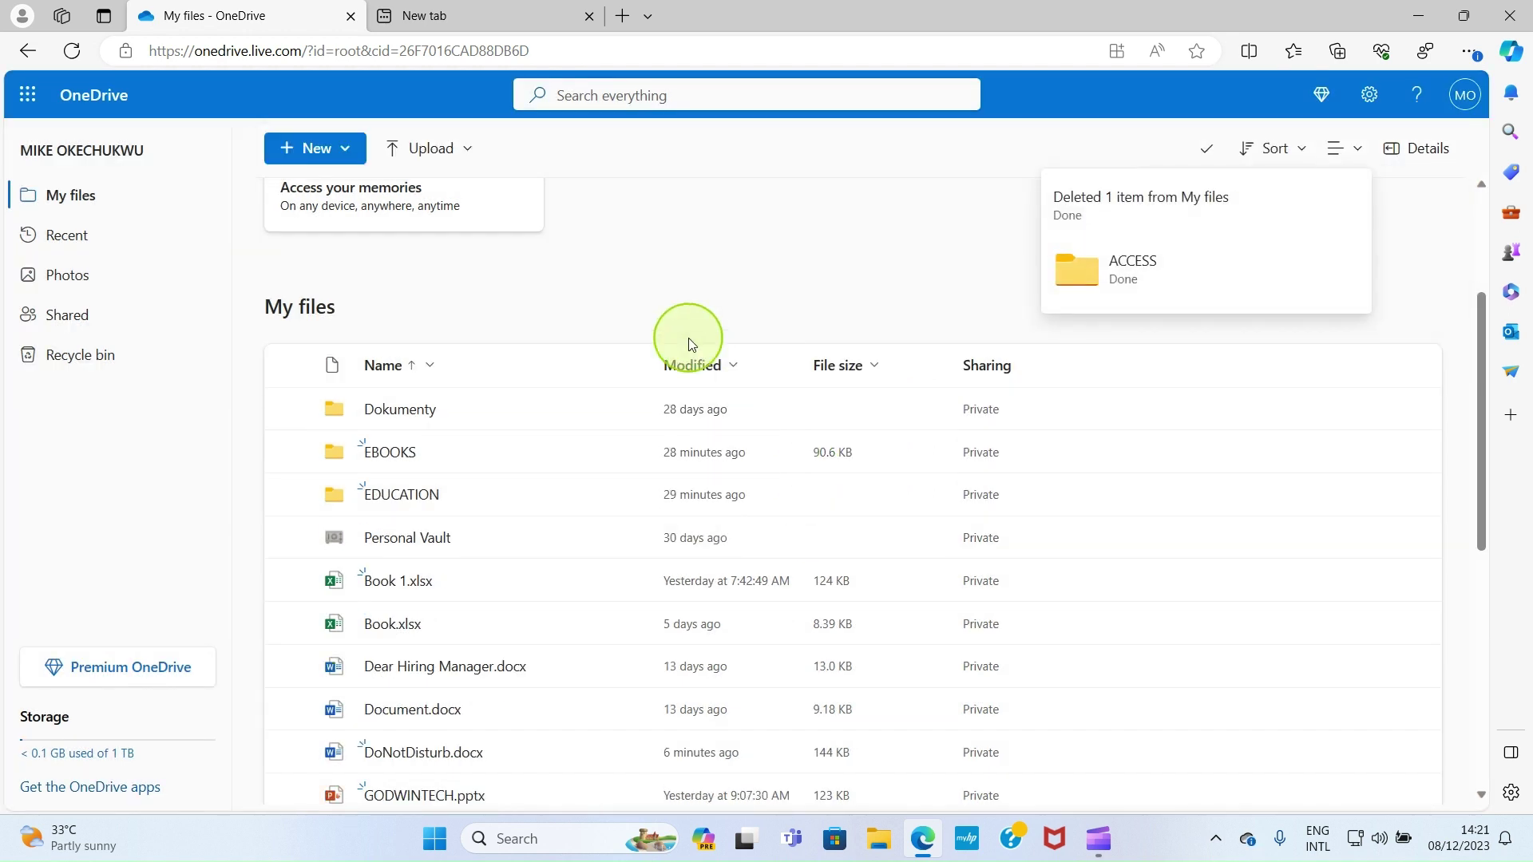
# Step: Restore the ACCESS folder from the Recycle bin, then return to My files
pyautogui.click(76, 367)
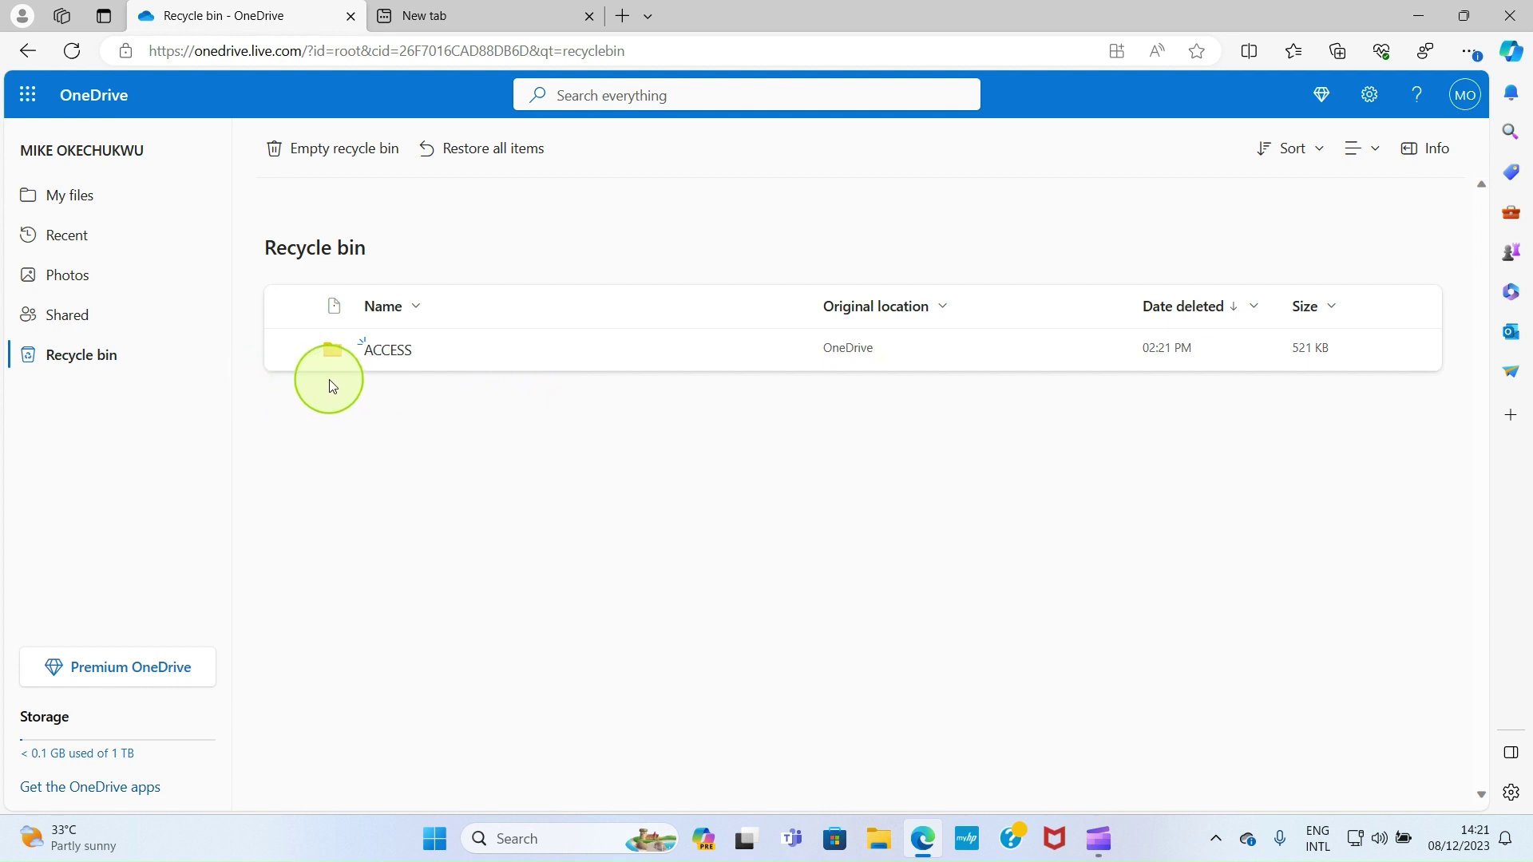
pyautogui.click(288, 350)
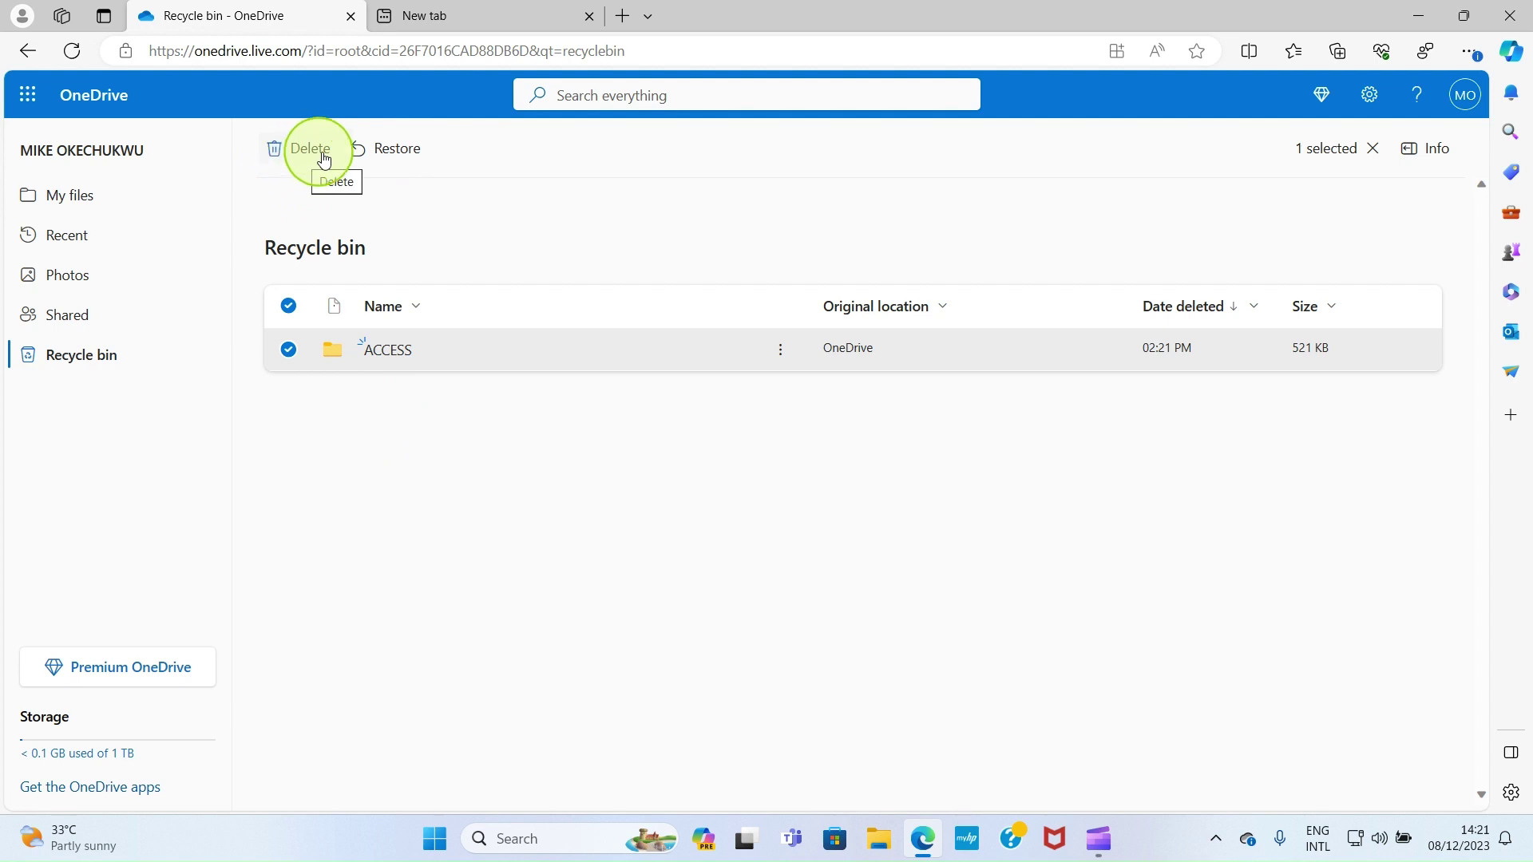
pyautogui.click(388, 156)
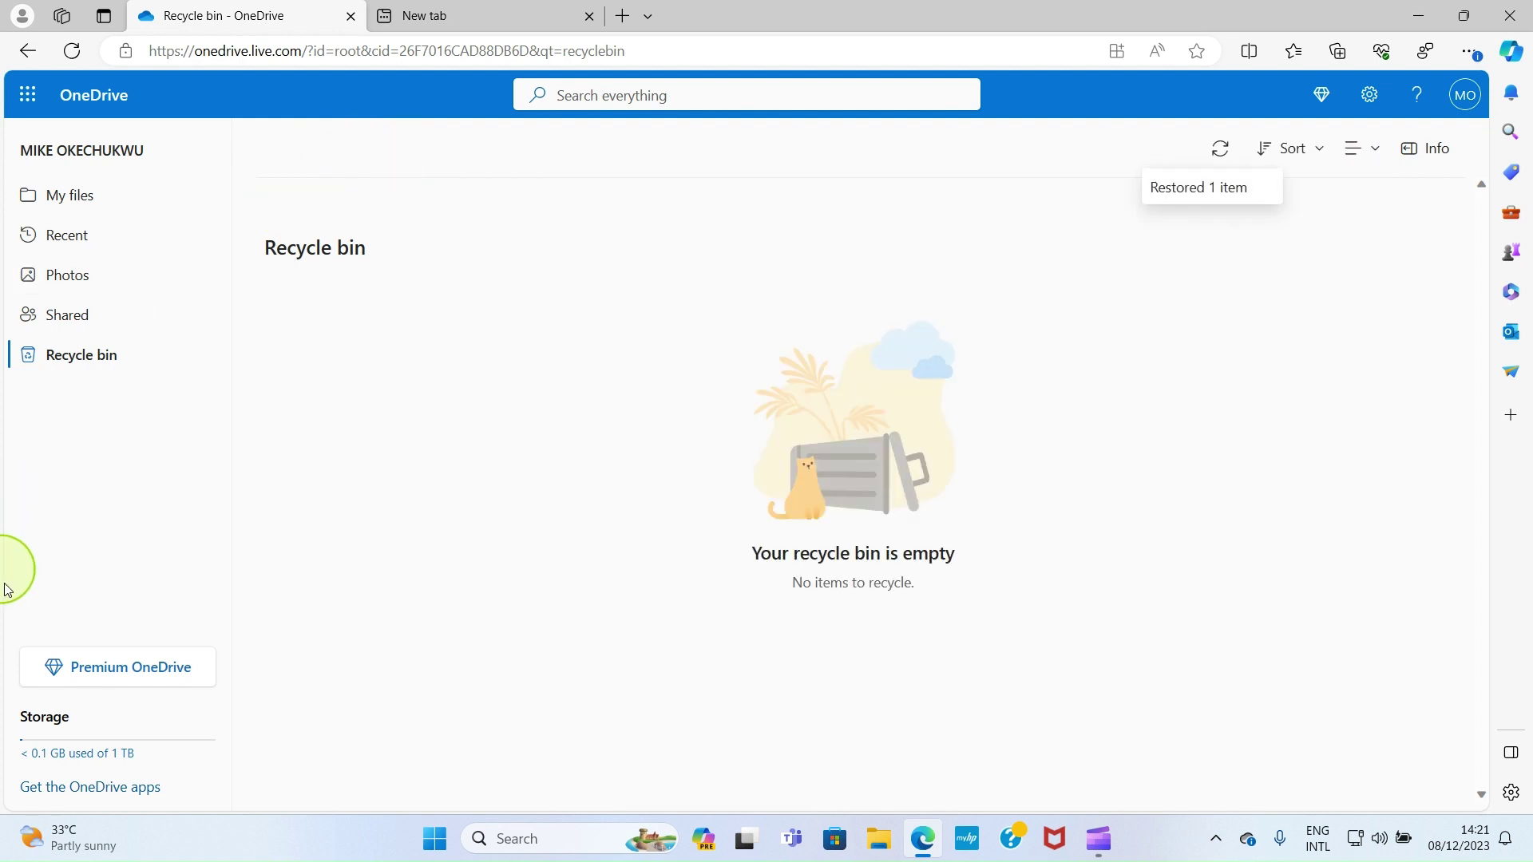
pyautogui.click(70, 197)
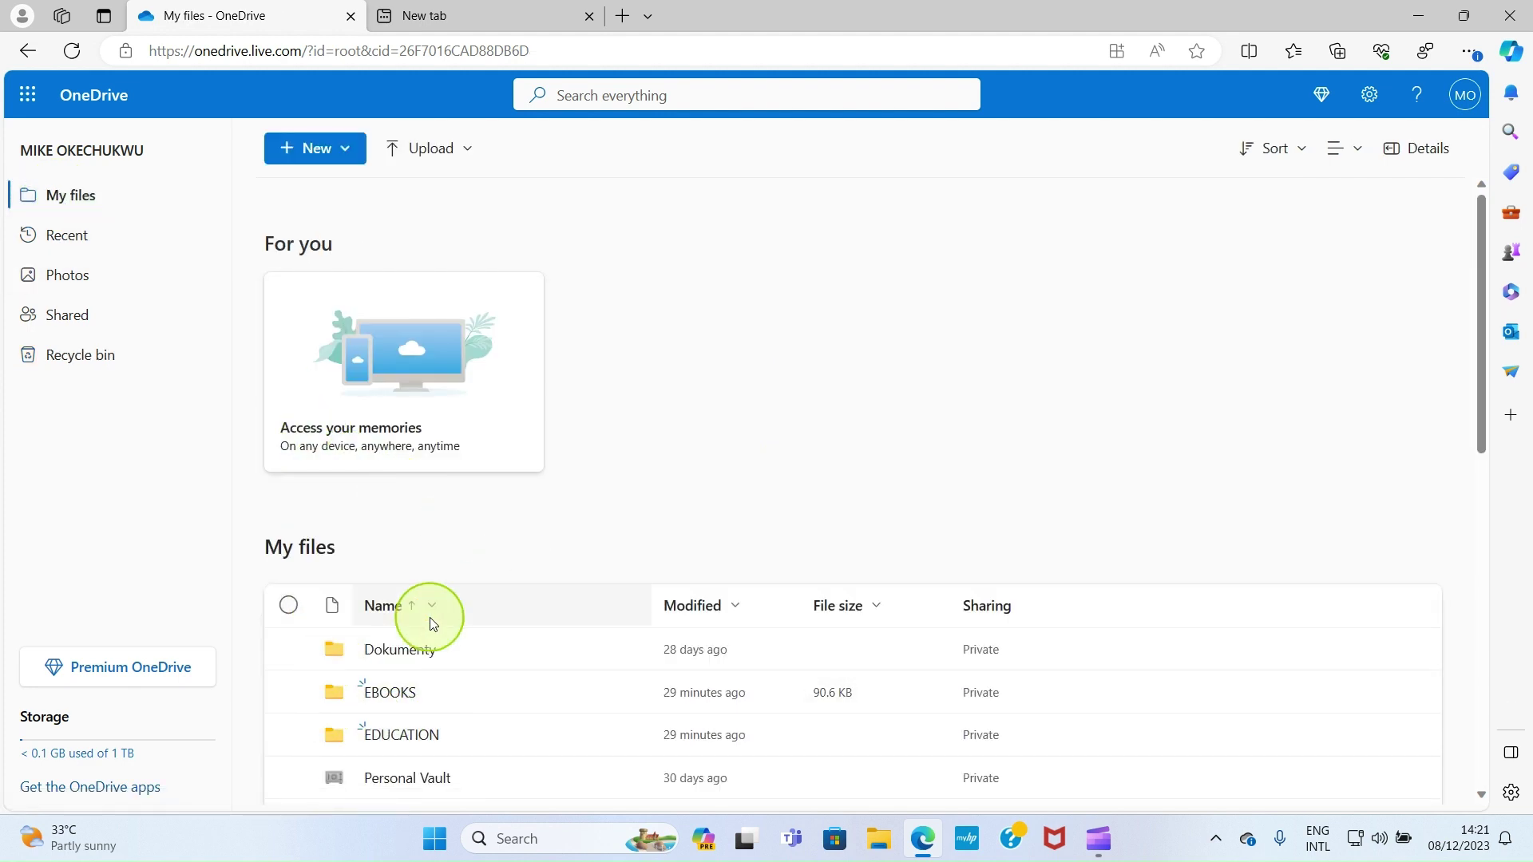
# Step: Refresh the browser and scroll My files to find the restored ACCESS folder at 521 KB
pyautogui.scroll(-3, 527, 627)
pyautogui.scroll(3, 468, 570)
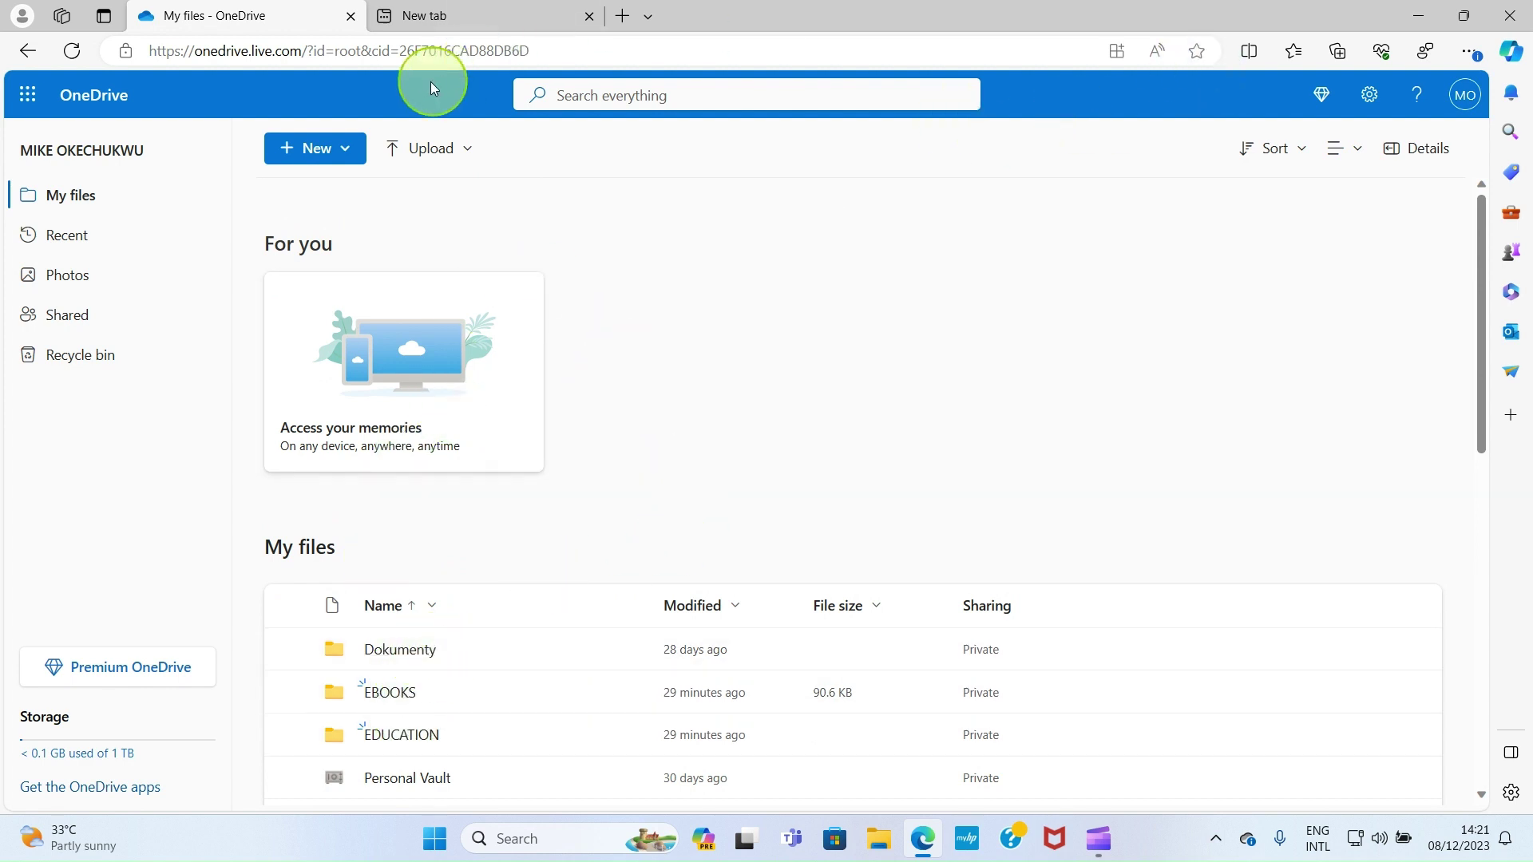
pyautogui.click(73, 57)
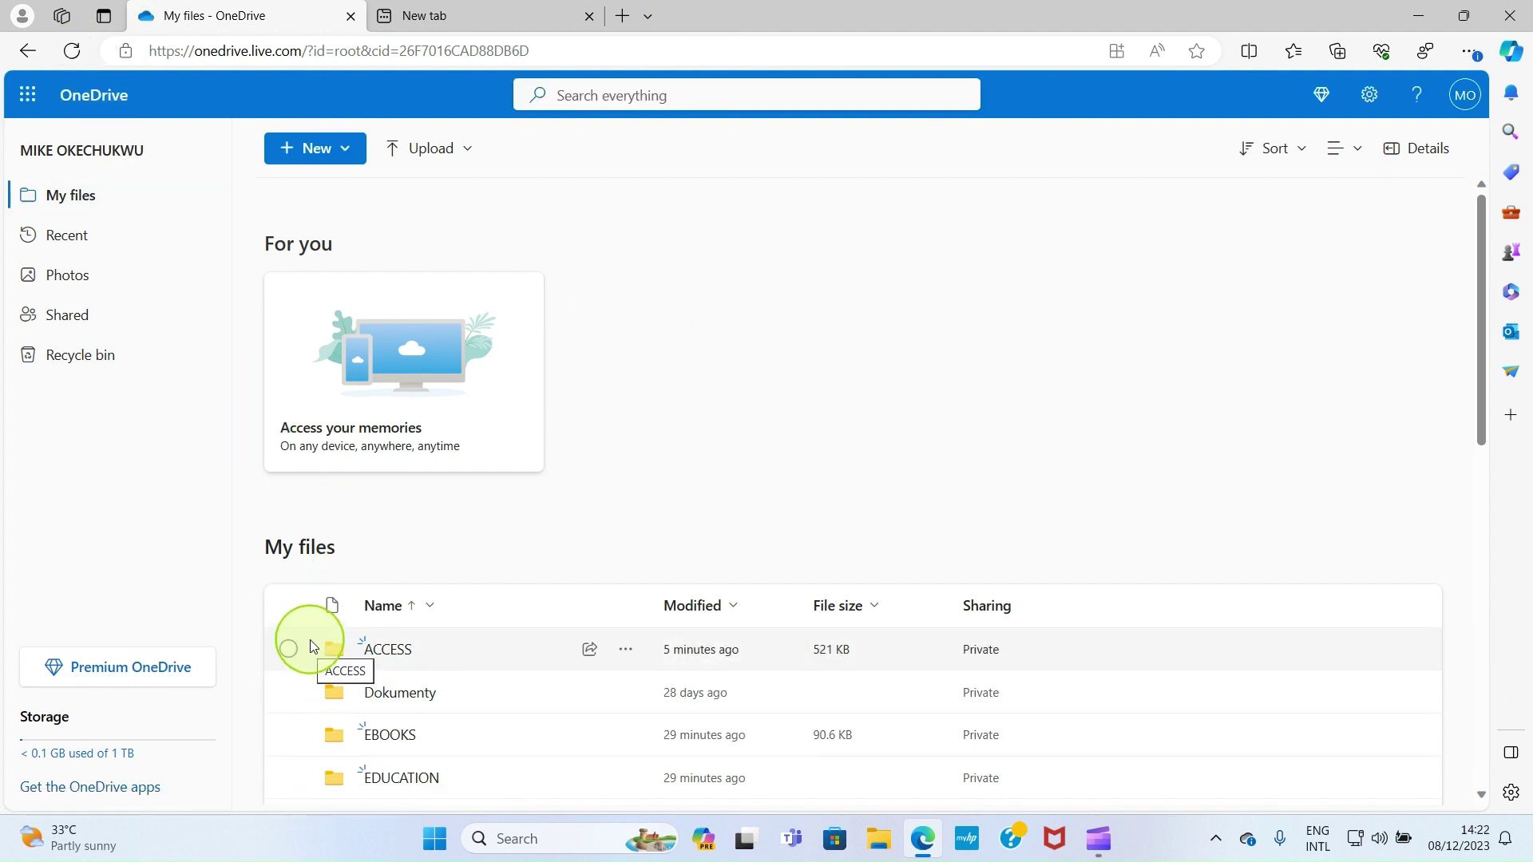
pyautogui.scroll(-3, 404, 622)
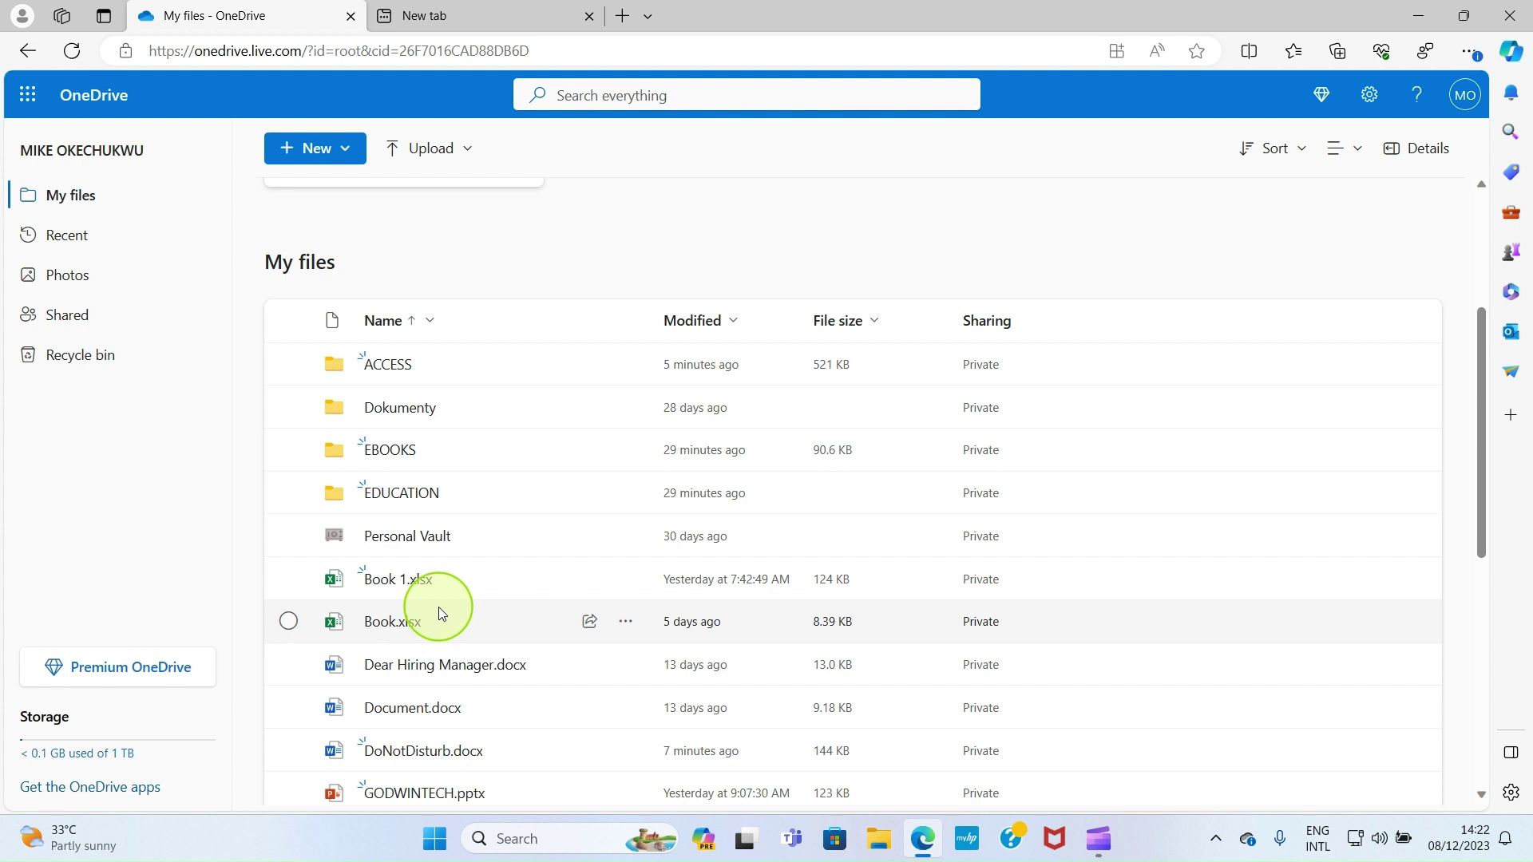
pyautogui.scroll(-1, 551, 551)
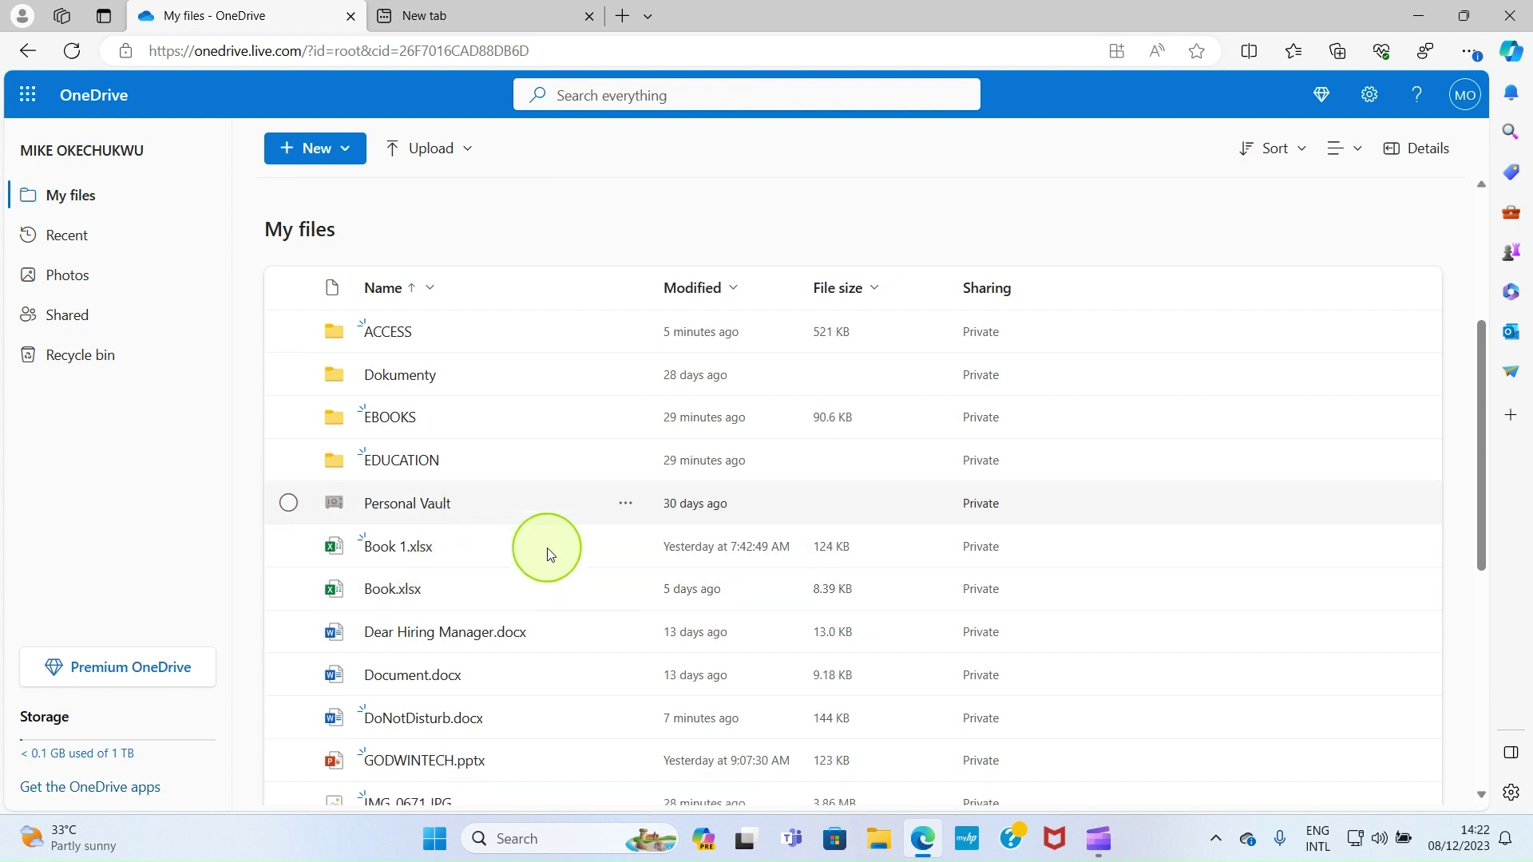
pyautogui.scroll(-2, 549, 553)
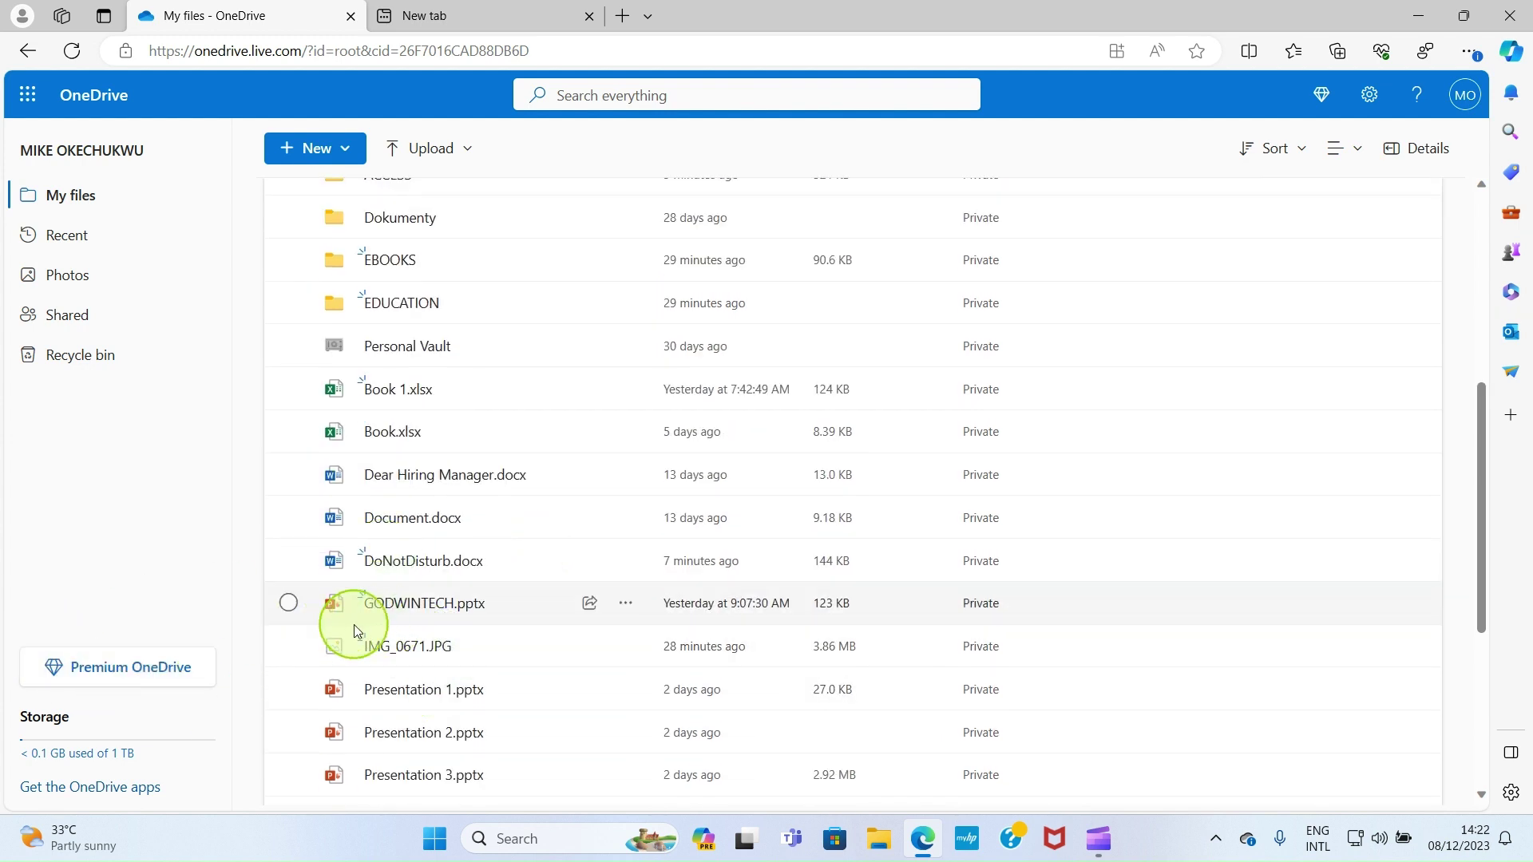
# Step: Select DoNotDisturb.docx, start sharing it, and add the recipient's e-mail address
pyautogui.click(290, 561)
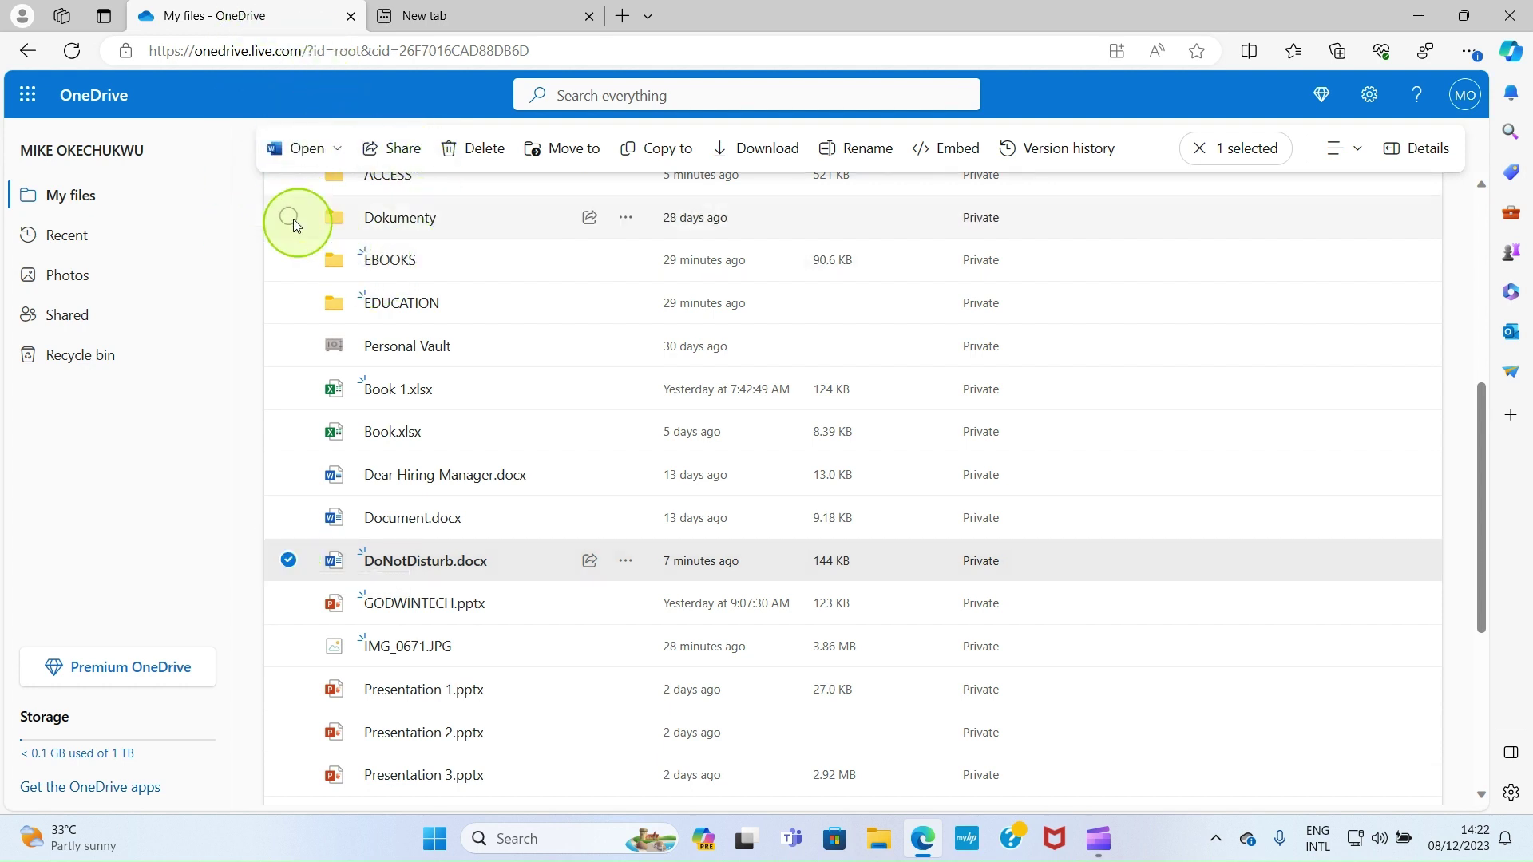
pyautogui.click(395, 156)
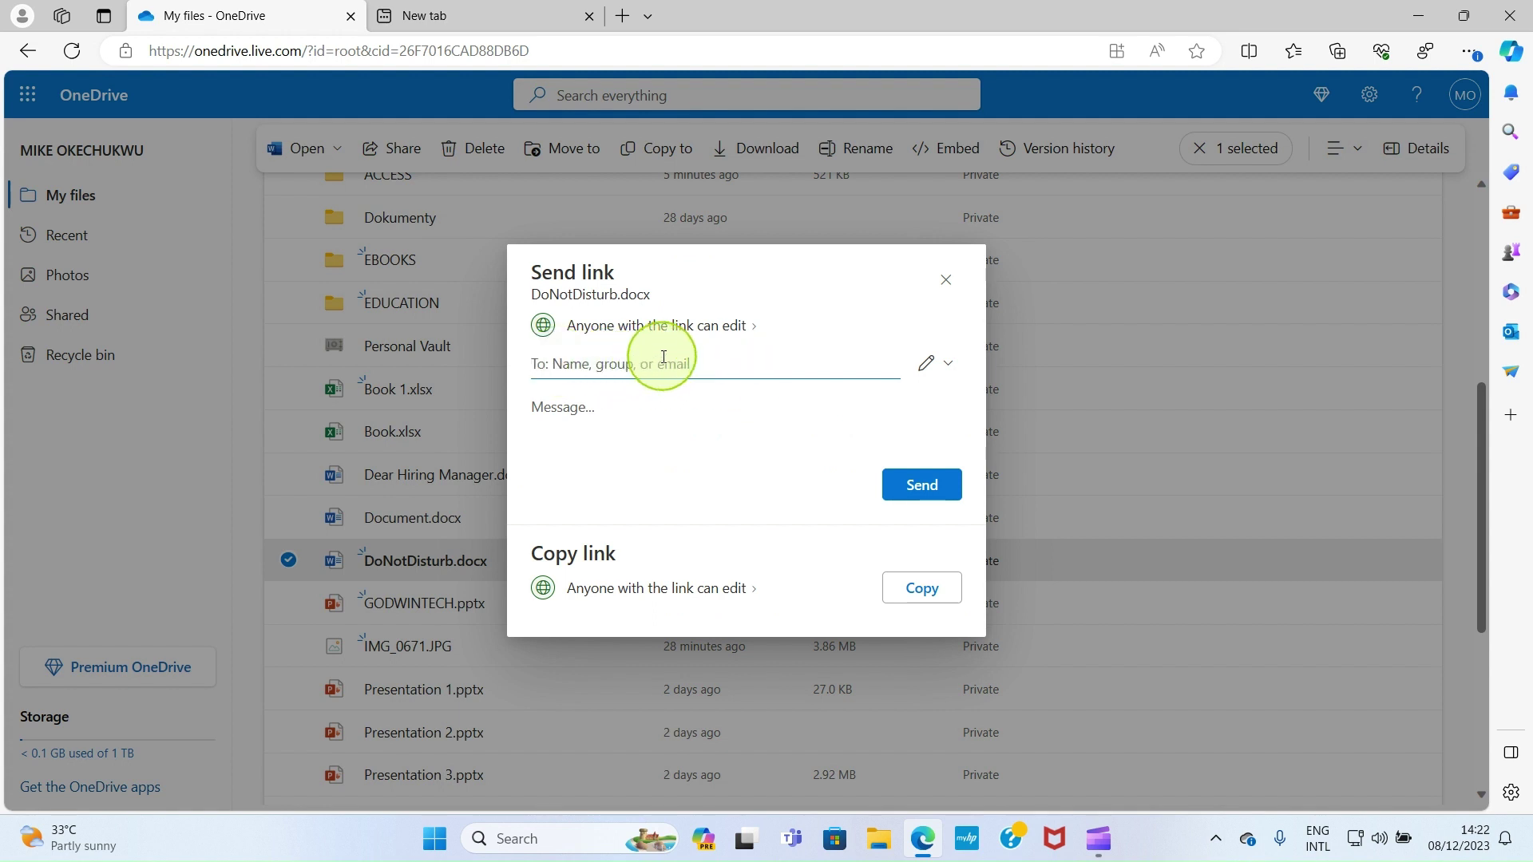
pyautogui.click(708, 375)
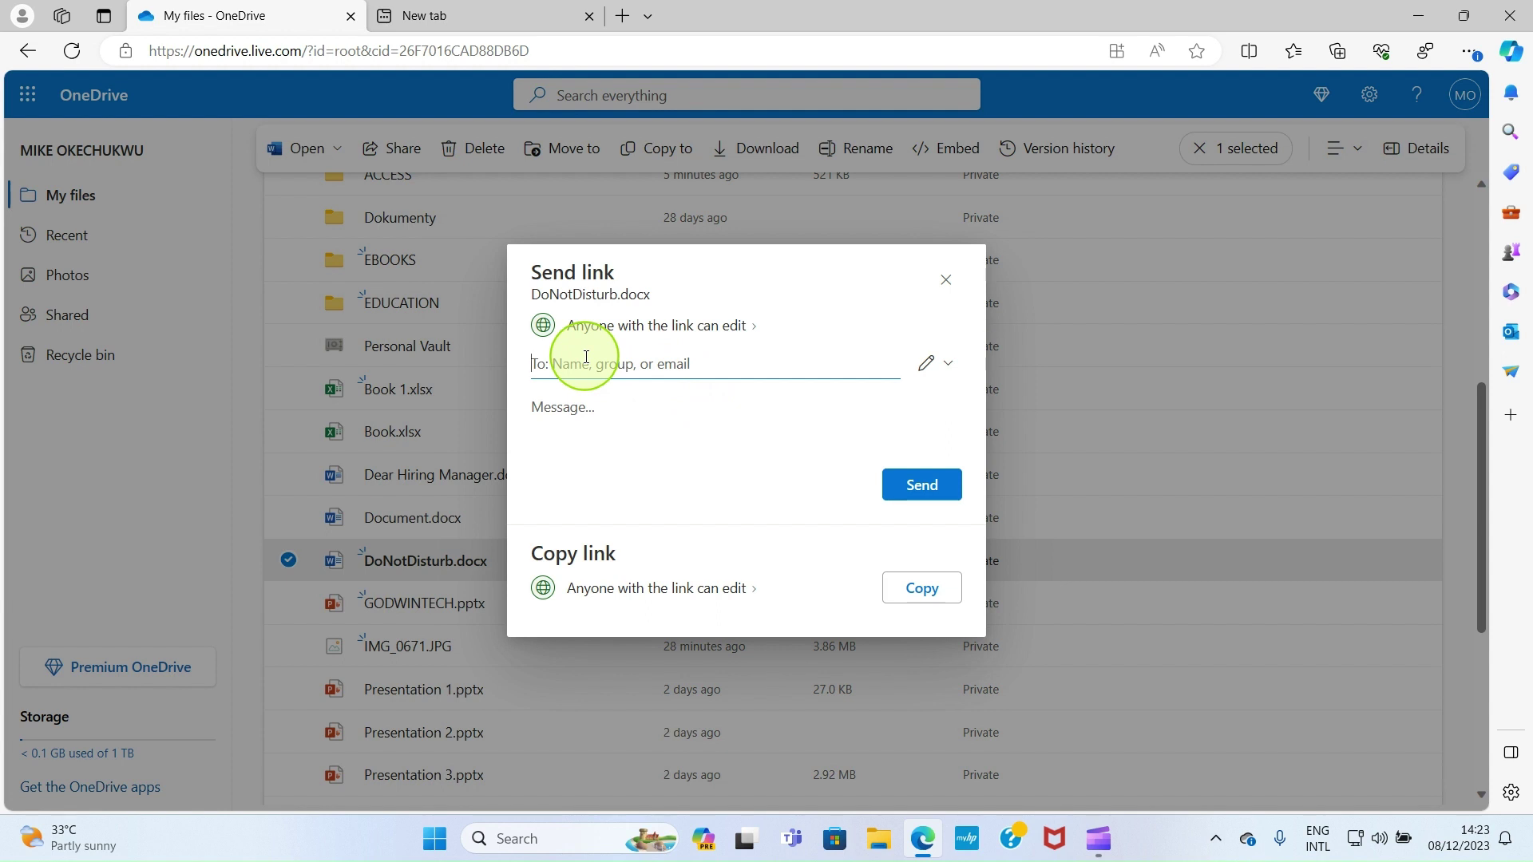
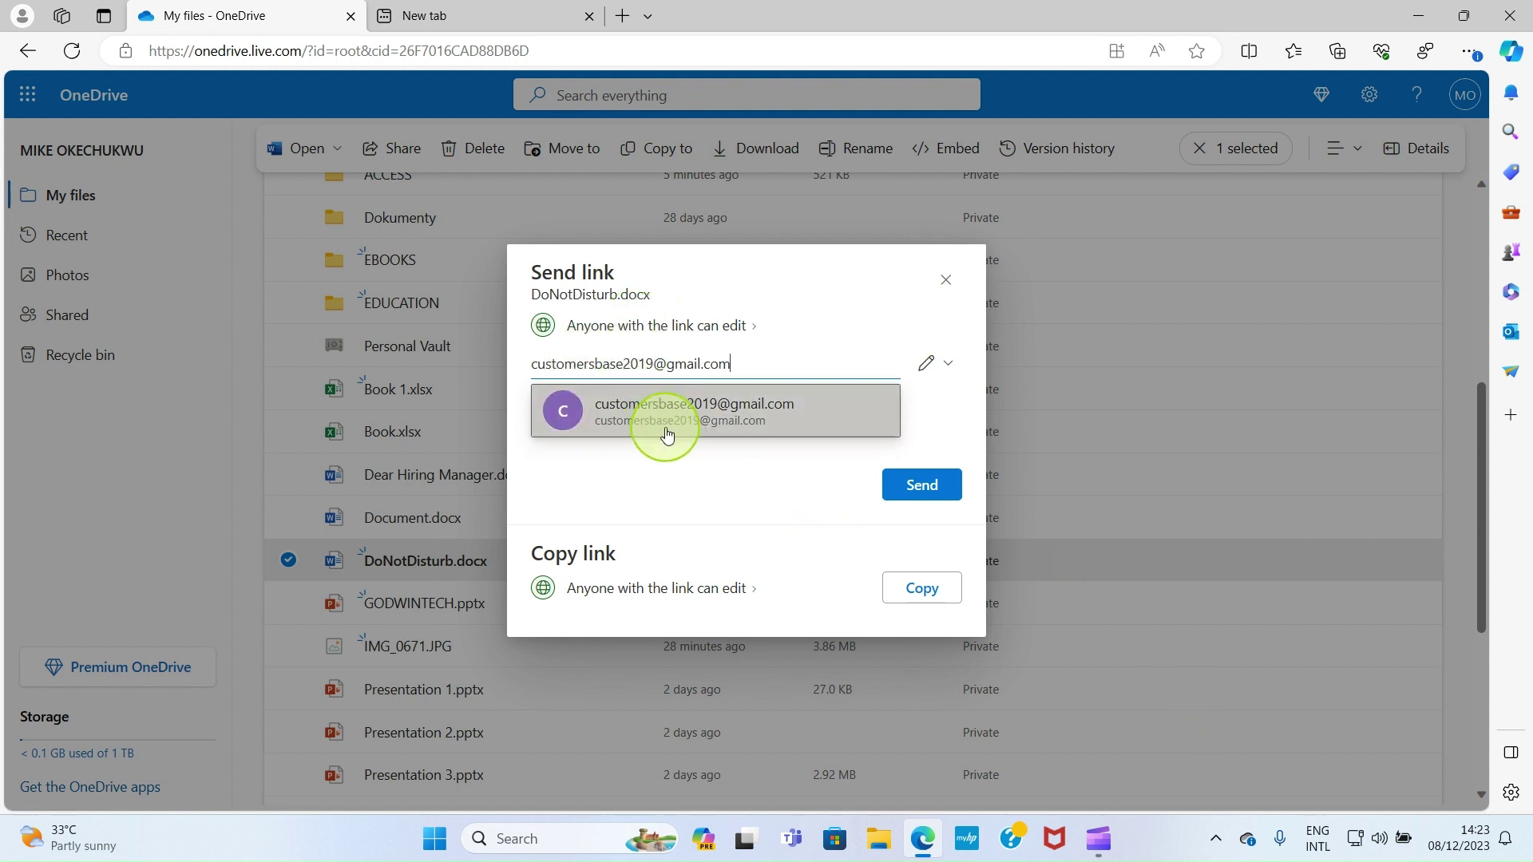
pyautogui.click(667, 419)
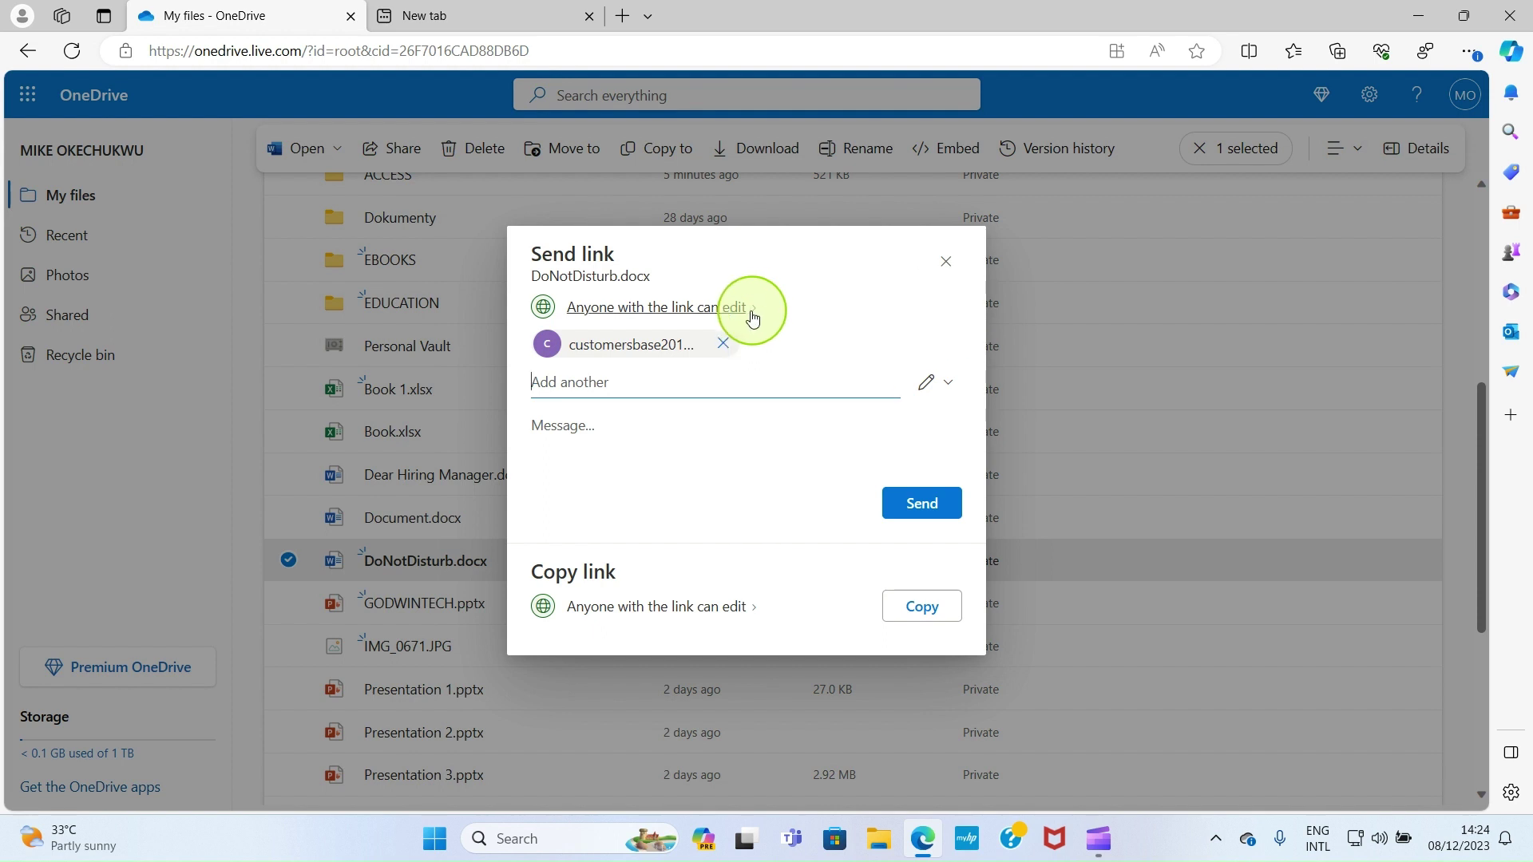
# Step: Keep the link as 'Anyone with the link can edit' and send it to the recipient
pyautogui.click(754, 310)
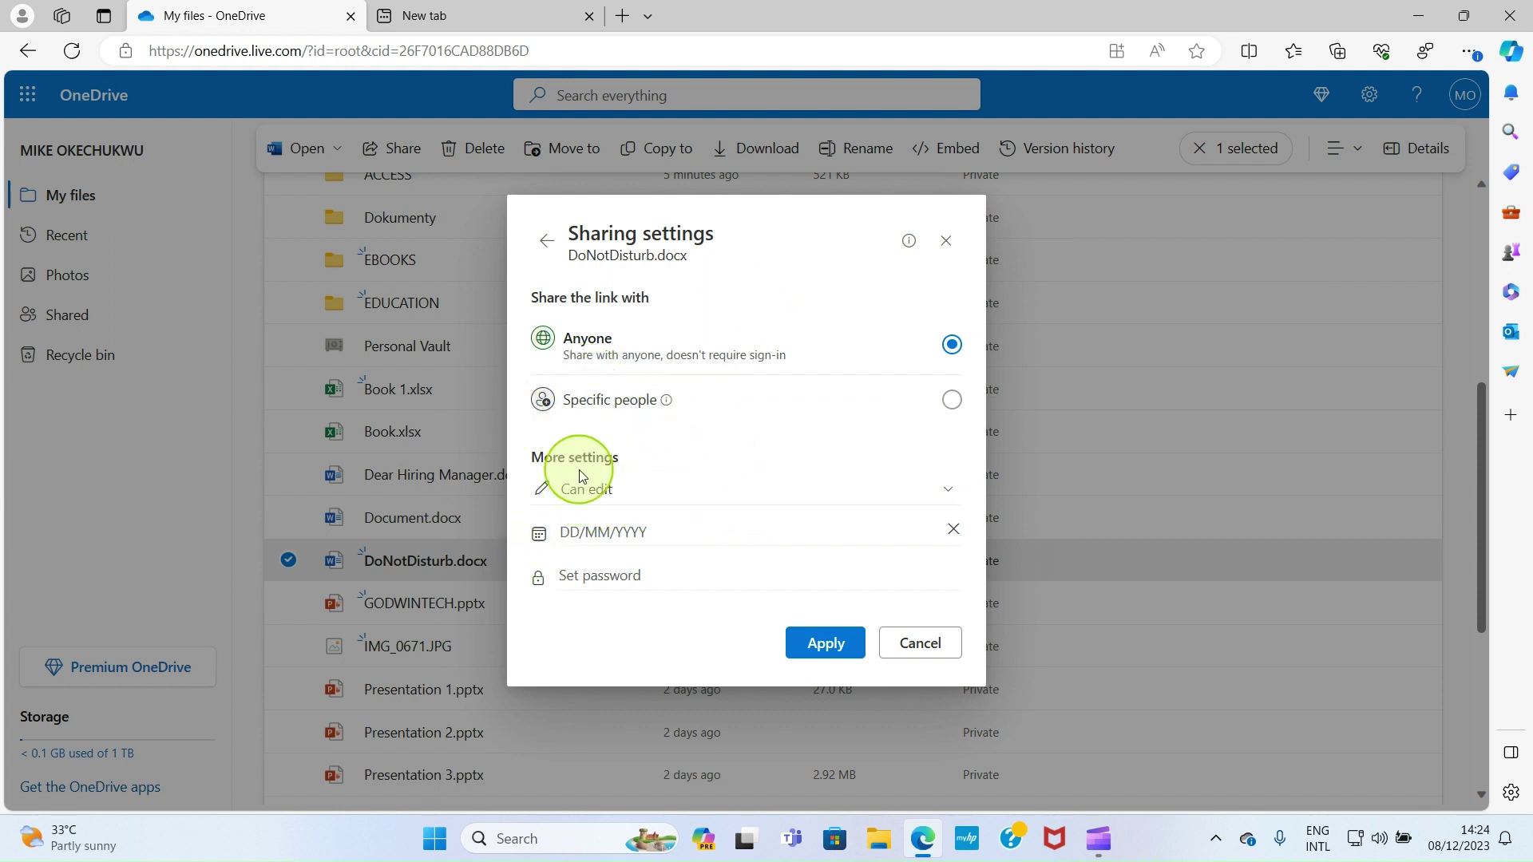
pyautogui.click(589, 497)
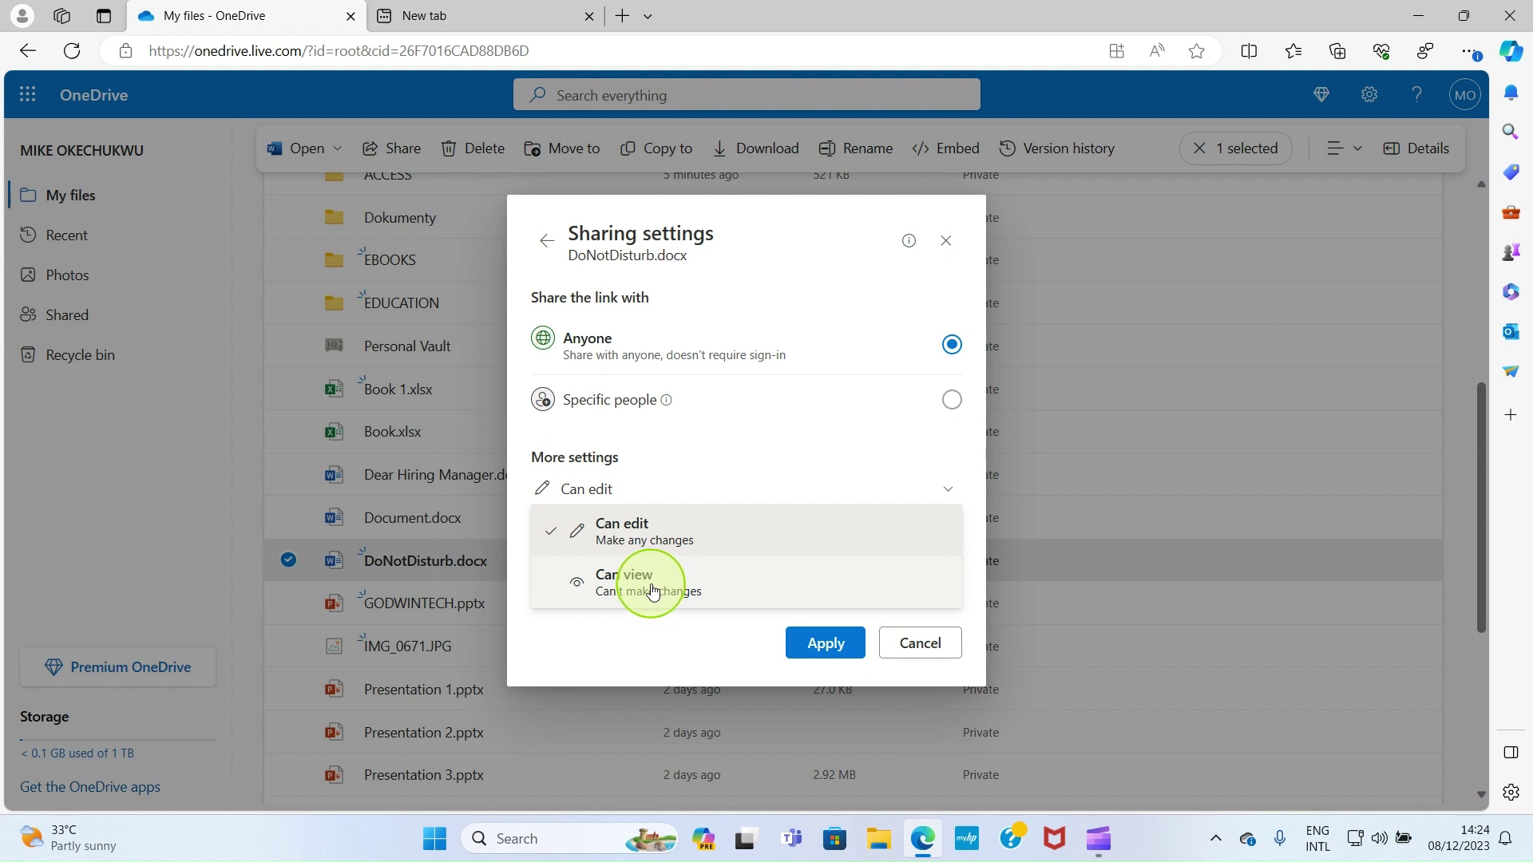
pyautogui.click(553, 533)
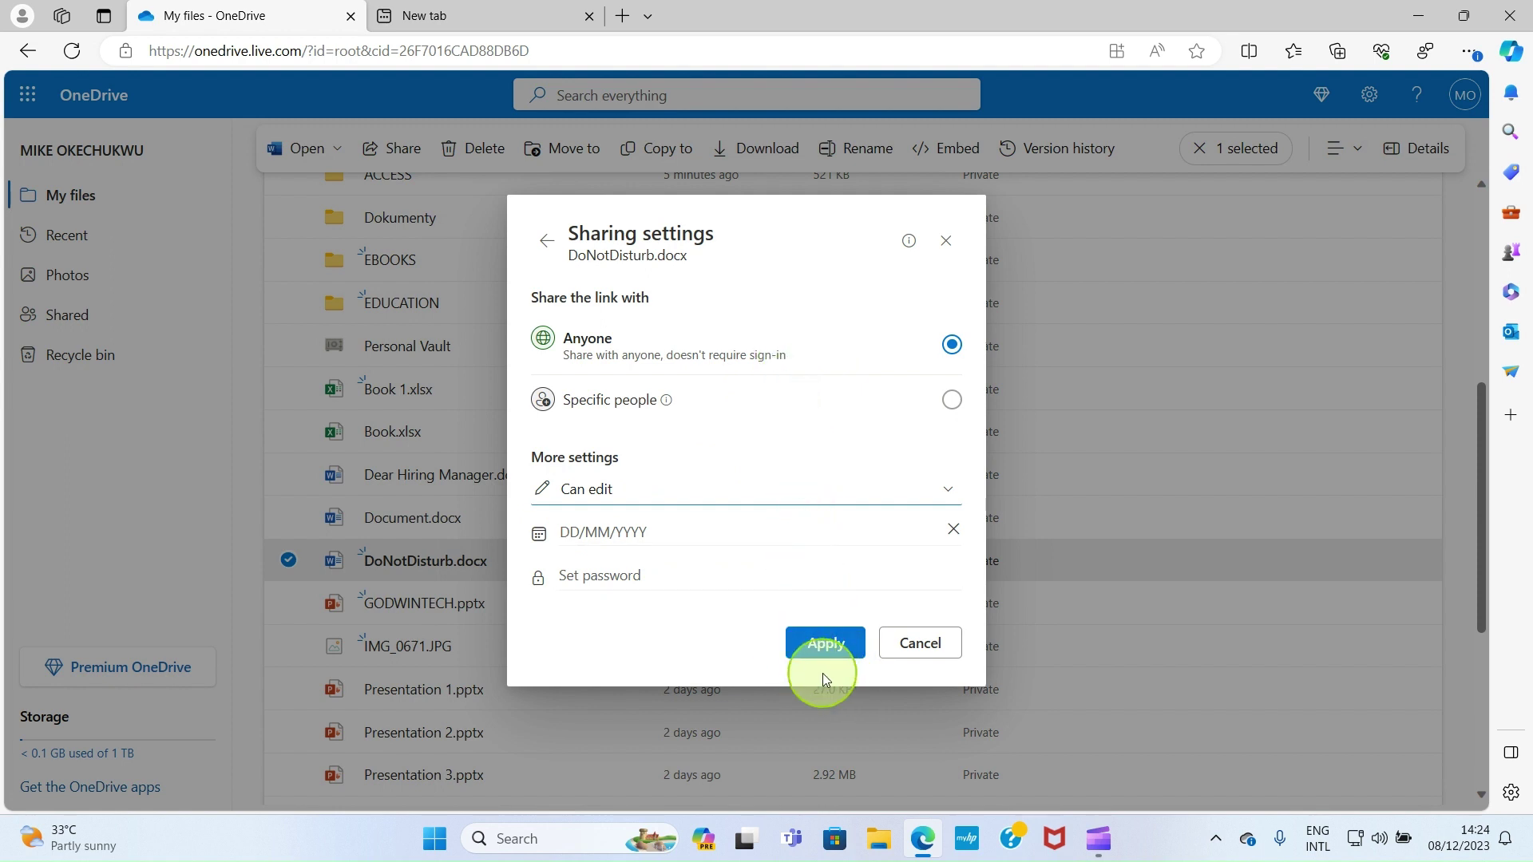
pyautogui.click(827, 648)
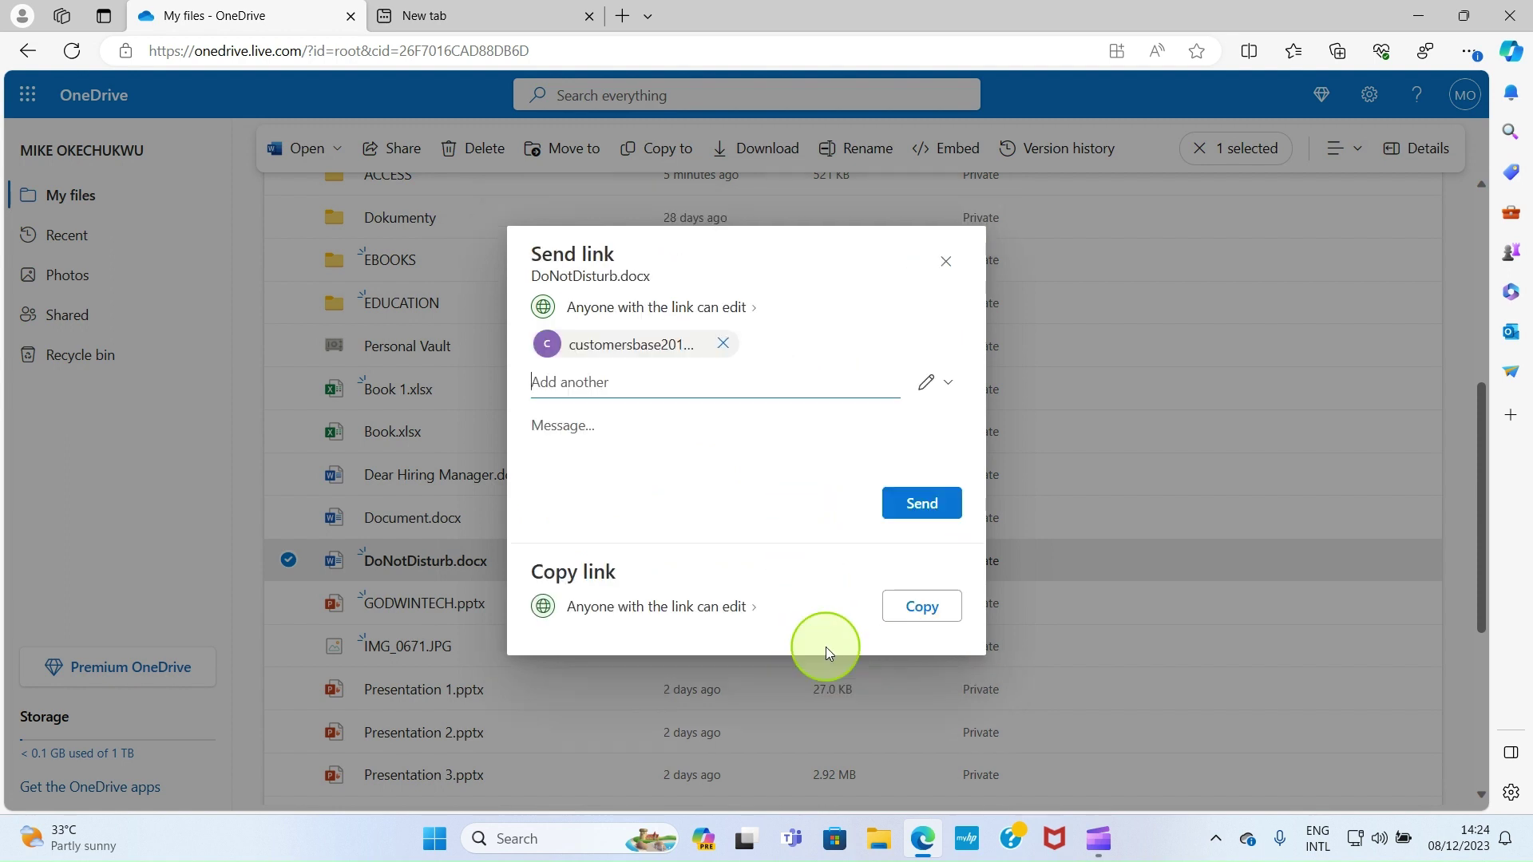
pyautogui.click(918, 504)
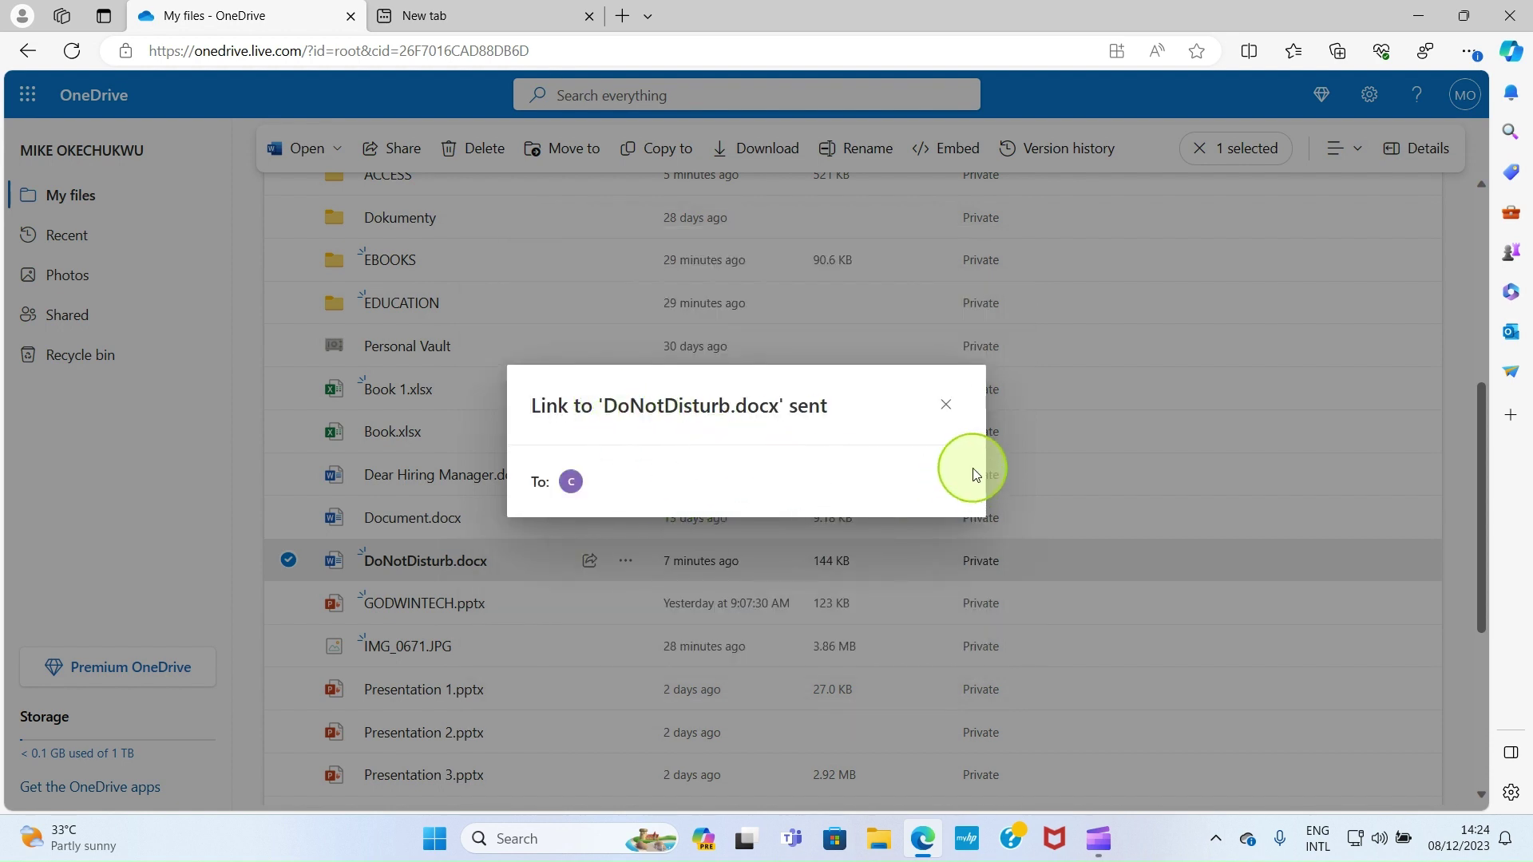
# Step: Dismiss the link-sent notice and move DoNotDisturb.docx into the ACCESS folder
pyautogui.click(947, 406)
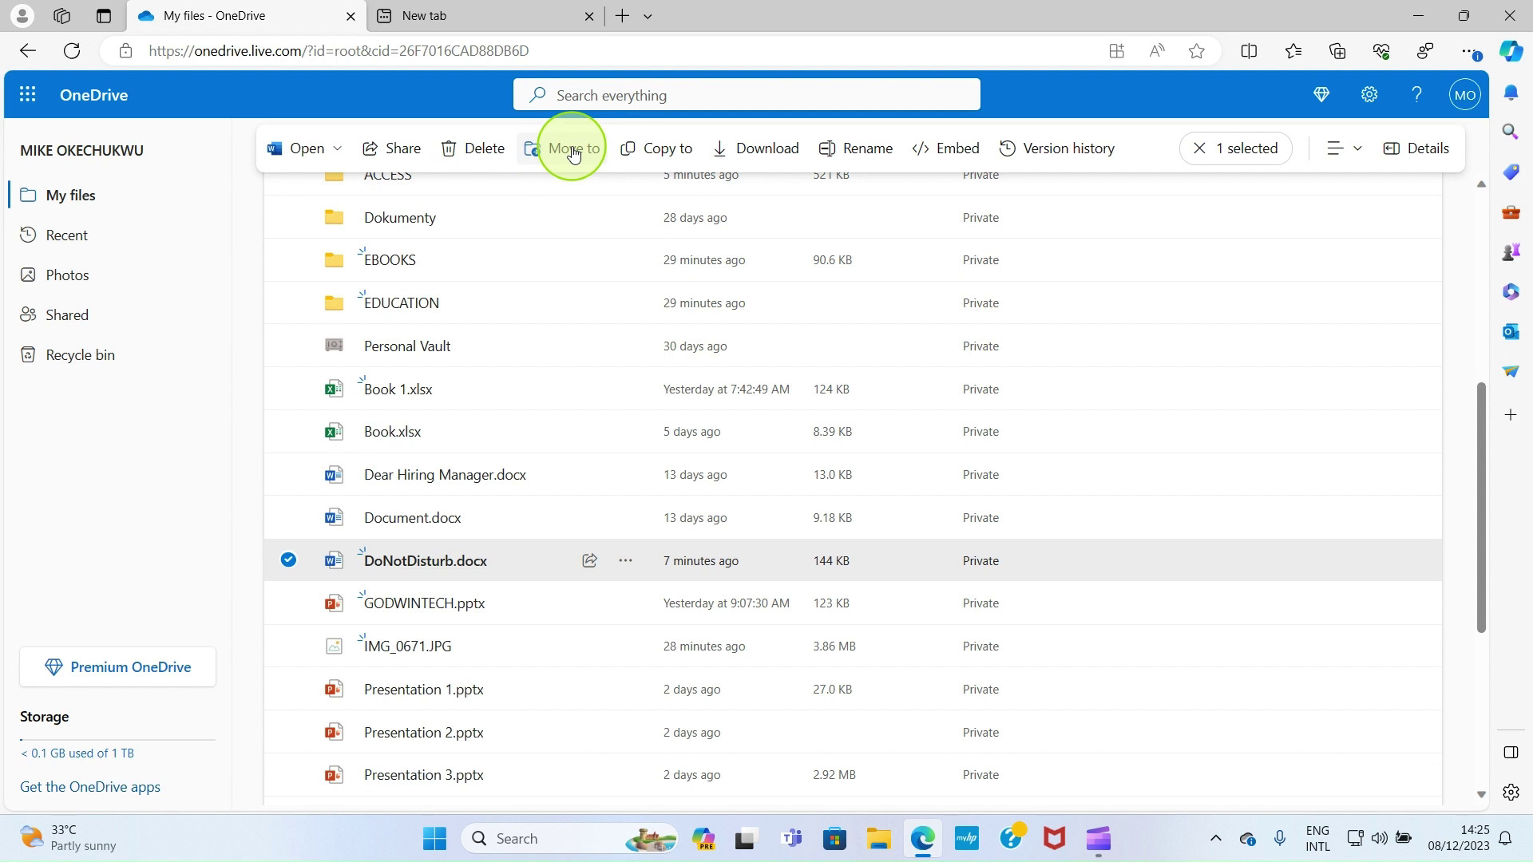
pyautogui.click(573, 150)
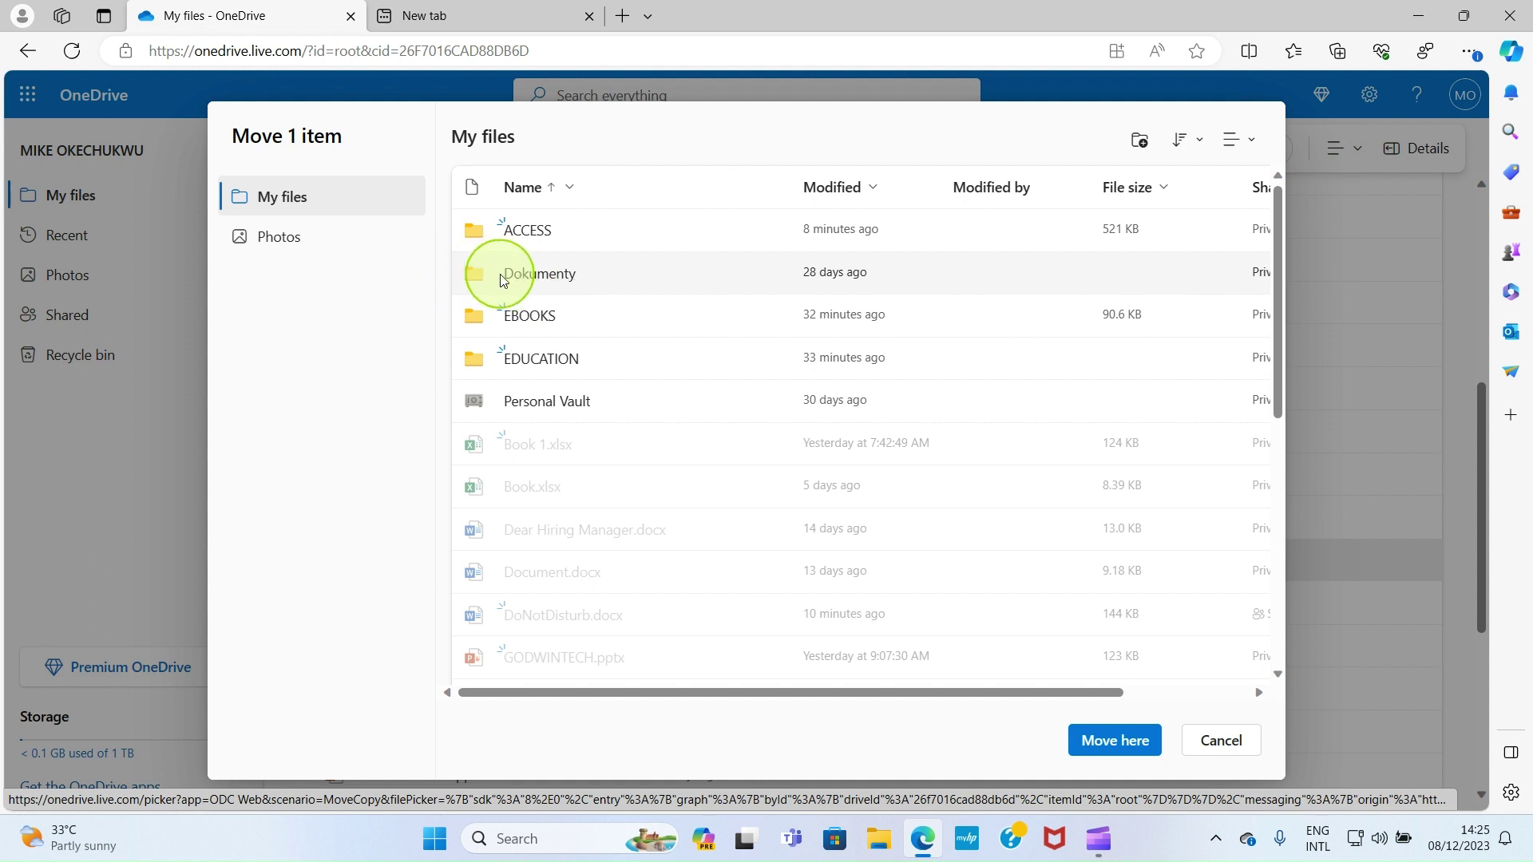
pyautogui.click(476, 232)
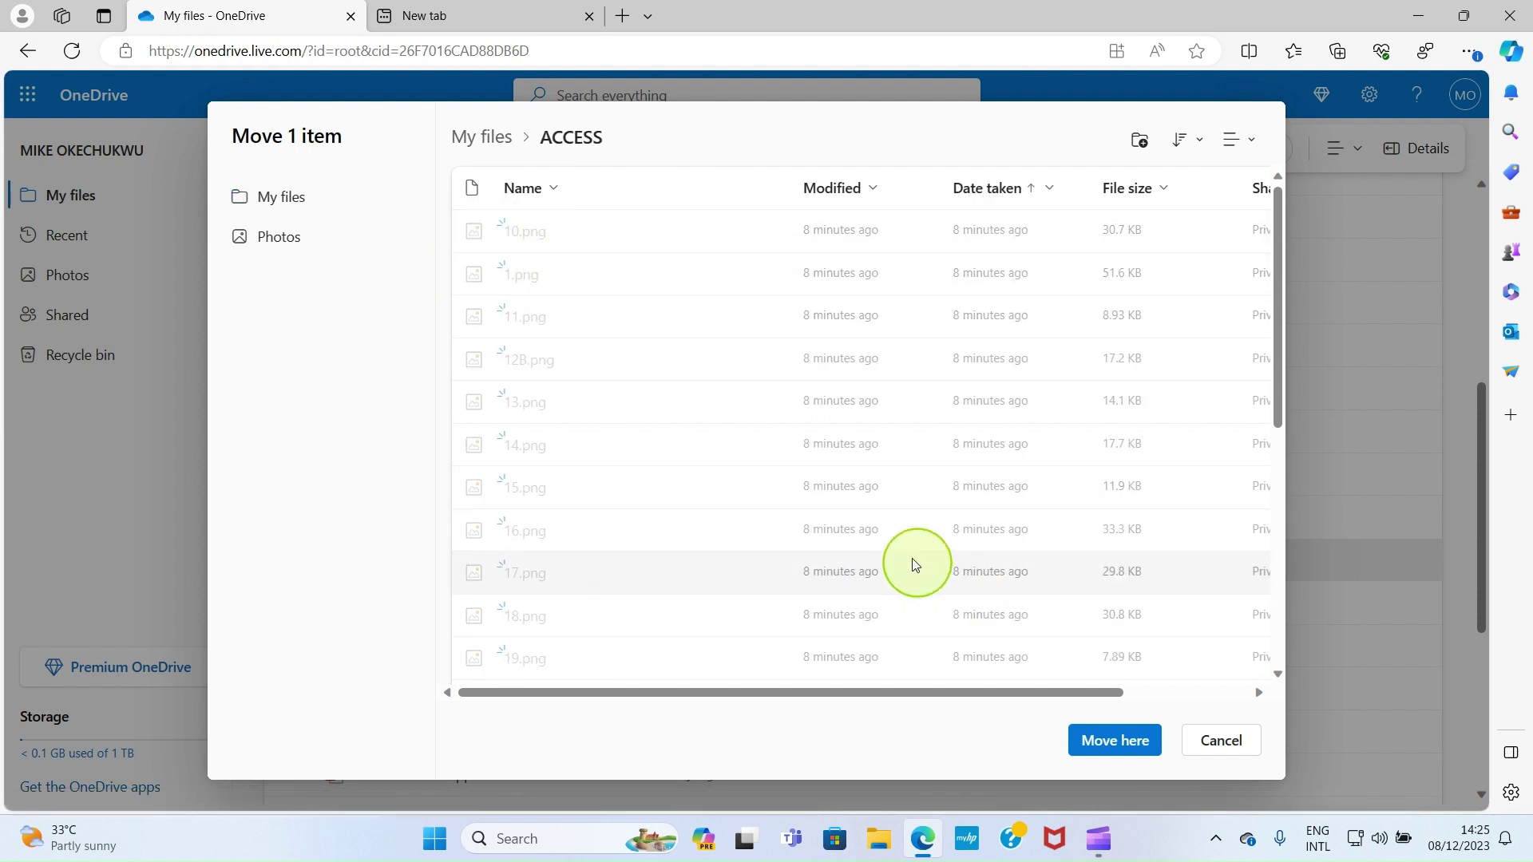
pyautogui.click(1112, 746)
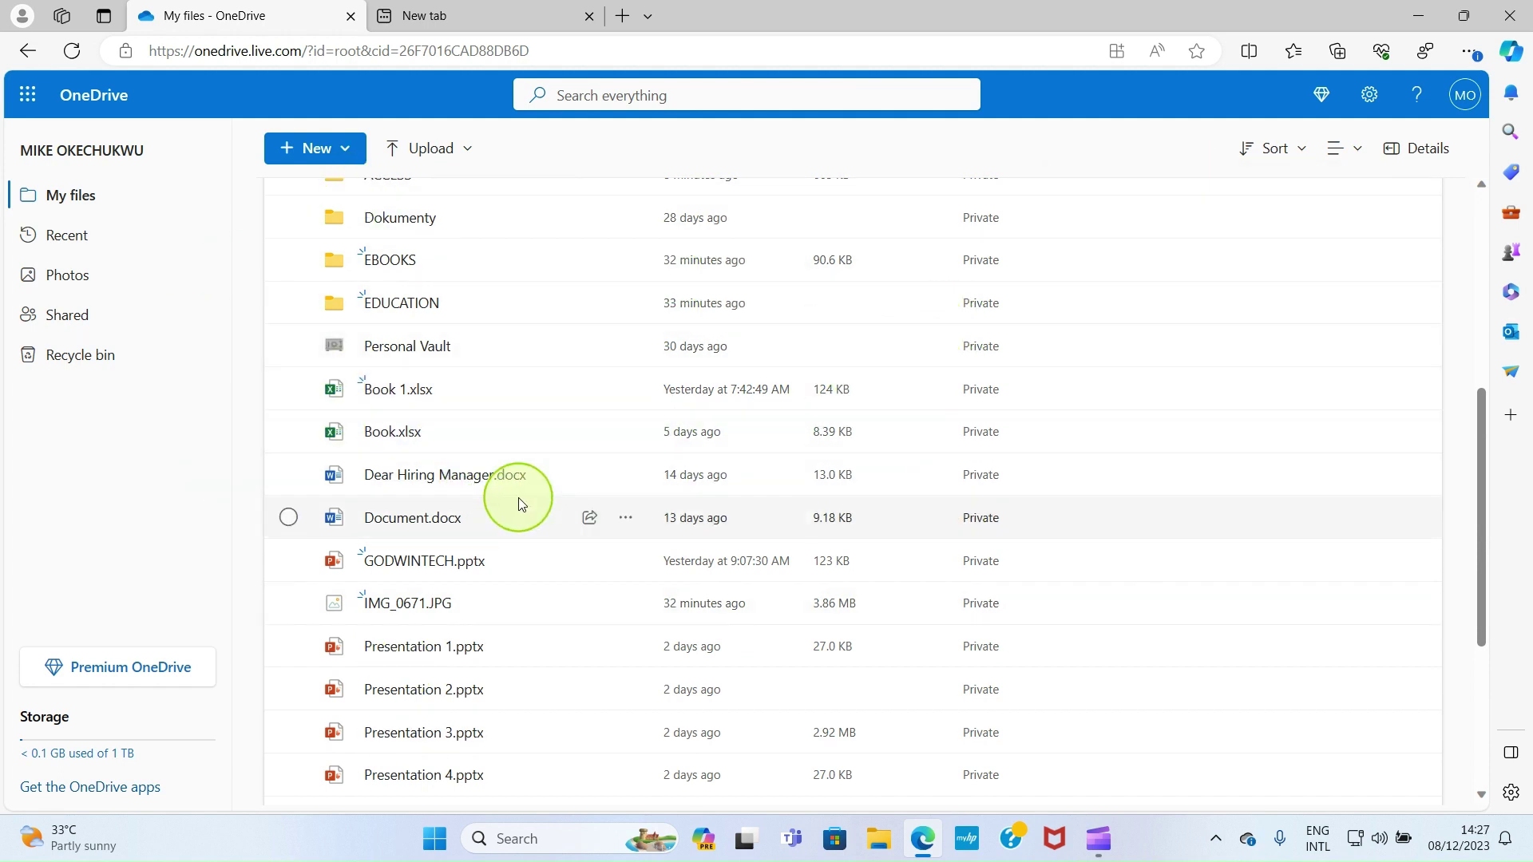
# Step: Rename Document.docx to Documentreal.docx, then deselect it
pyautogui.click(289, 520)
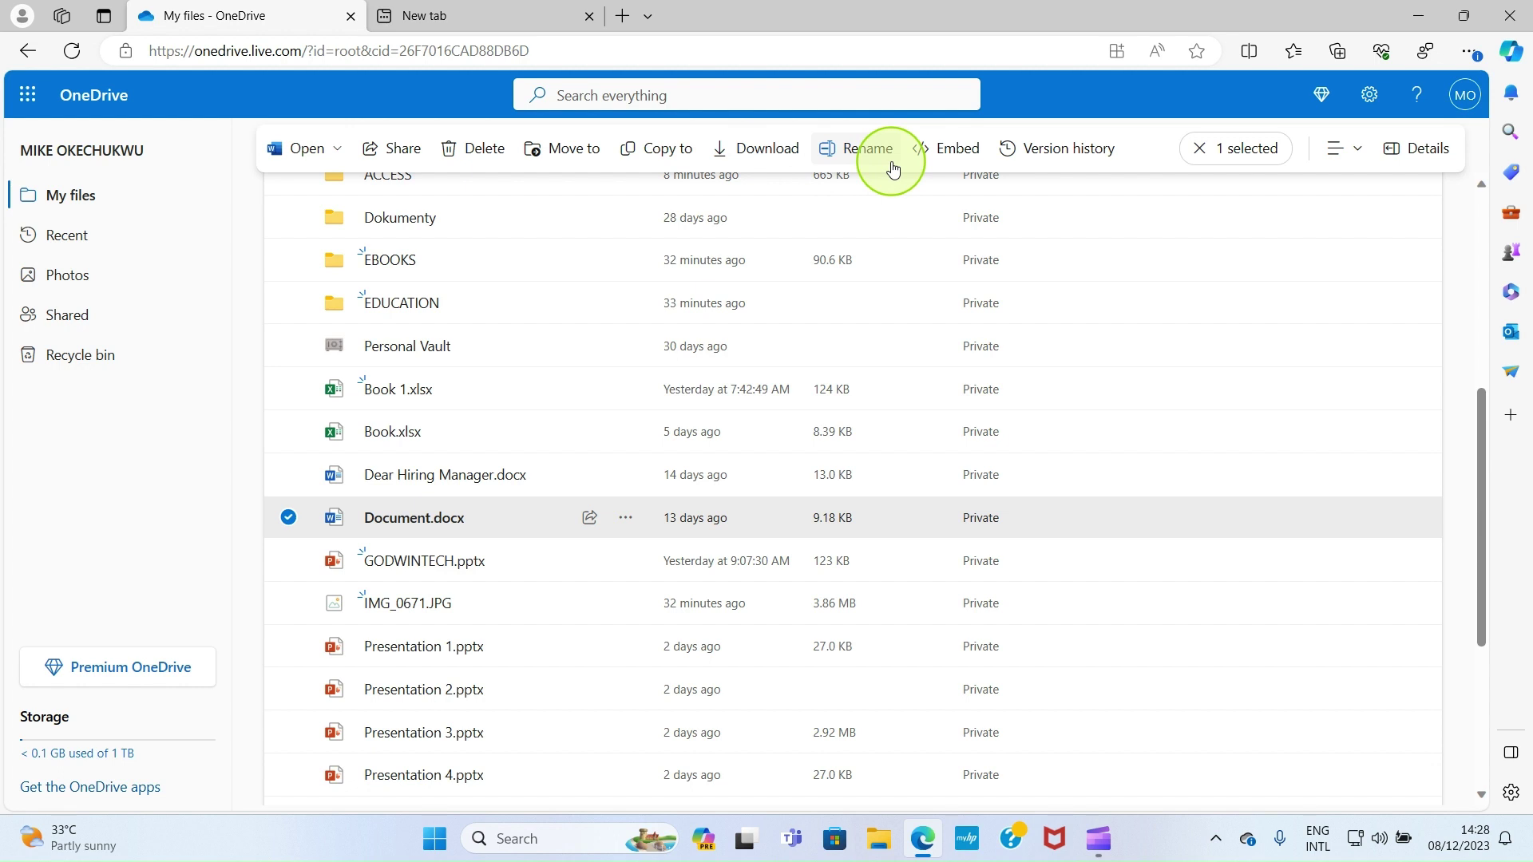
pyautogui.click(860, 151)
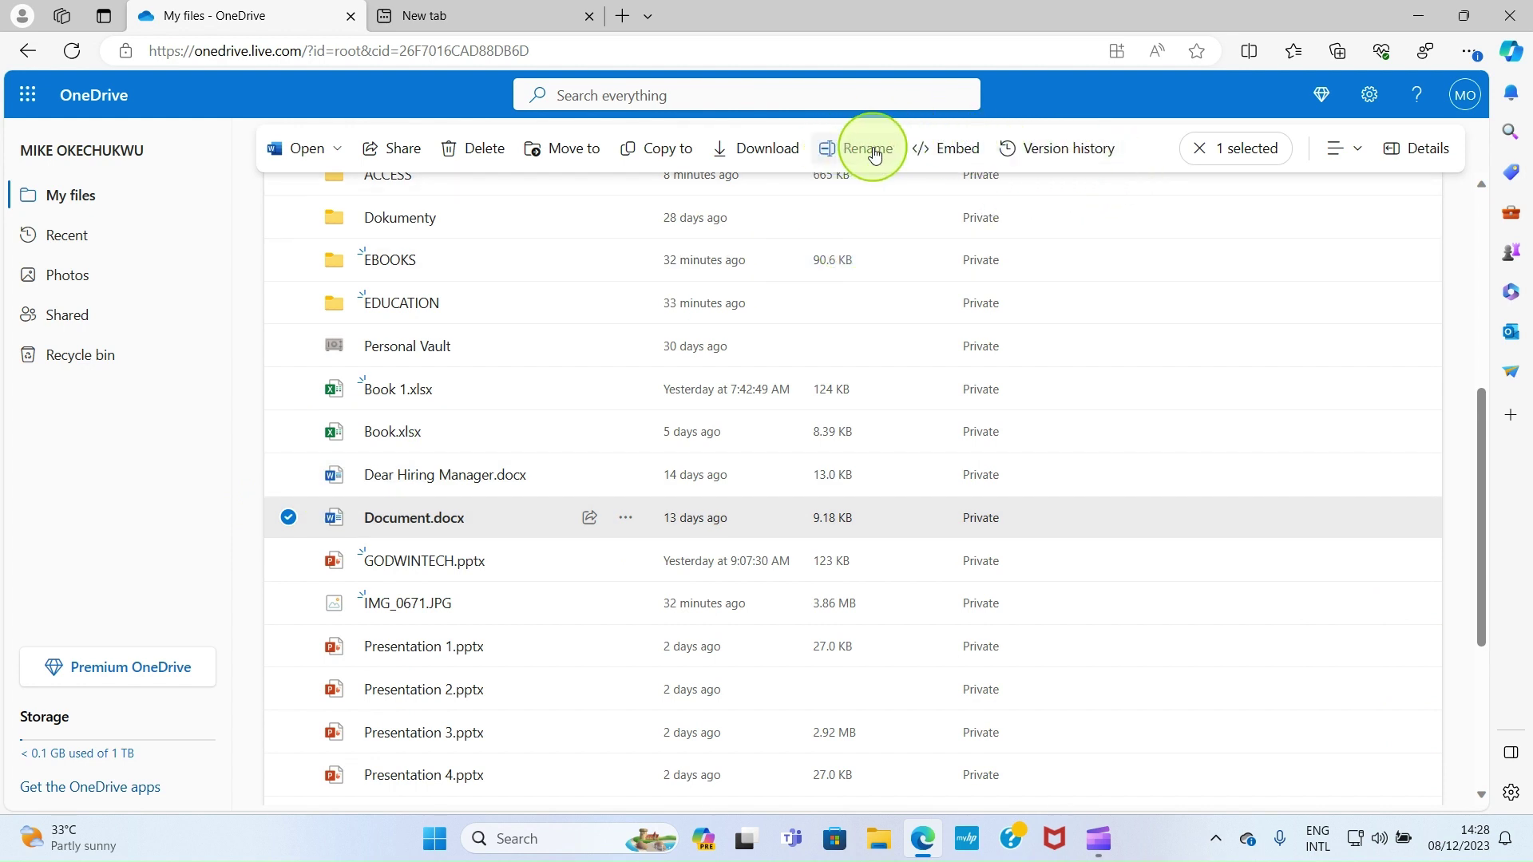
pyautogui.click(832, 151)
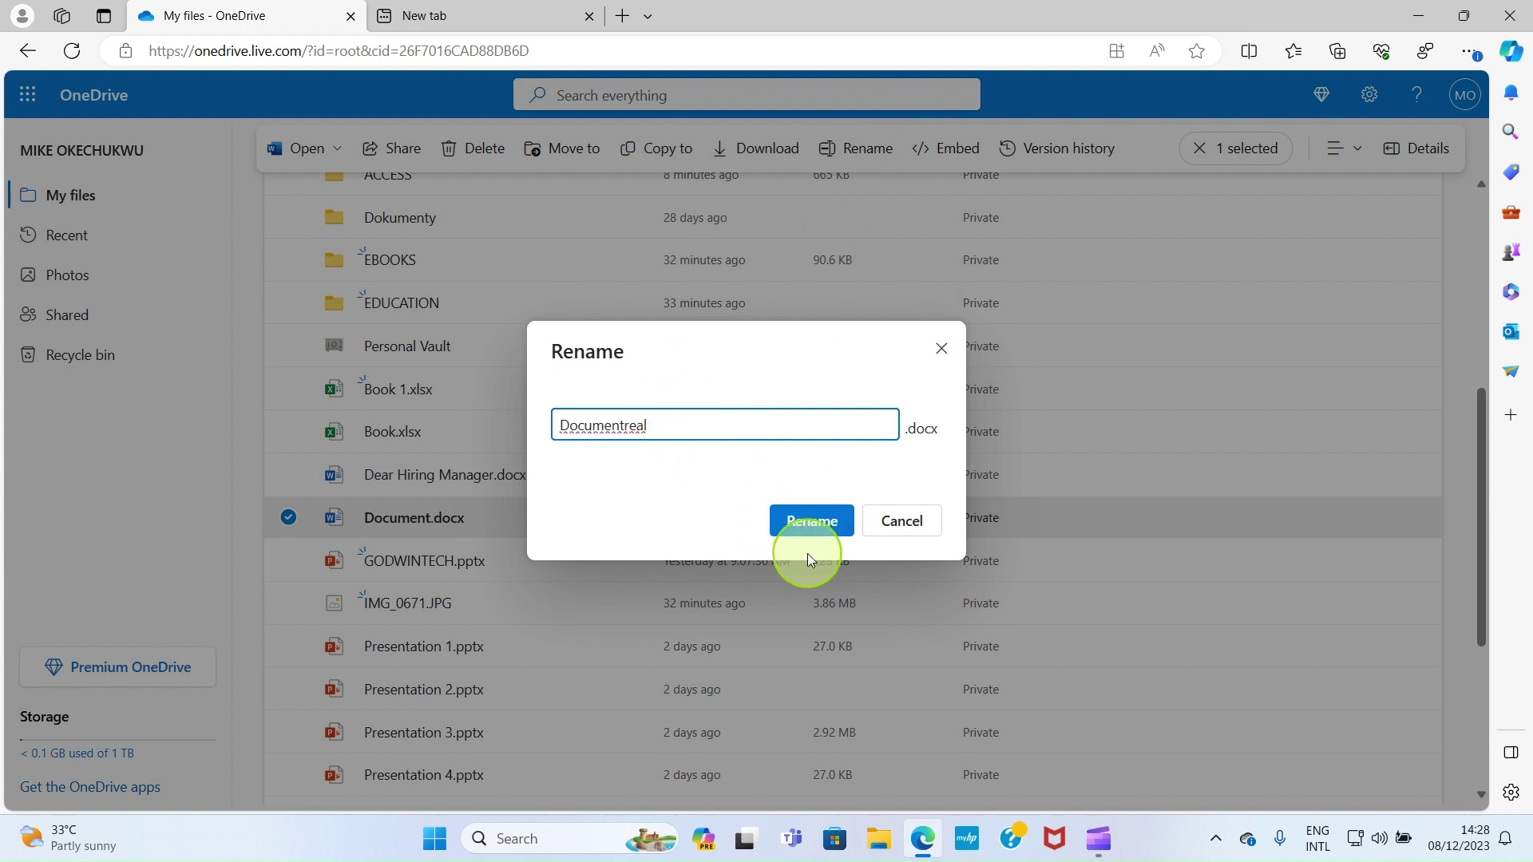
pyautogui.click(808, 520)
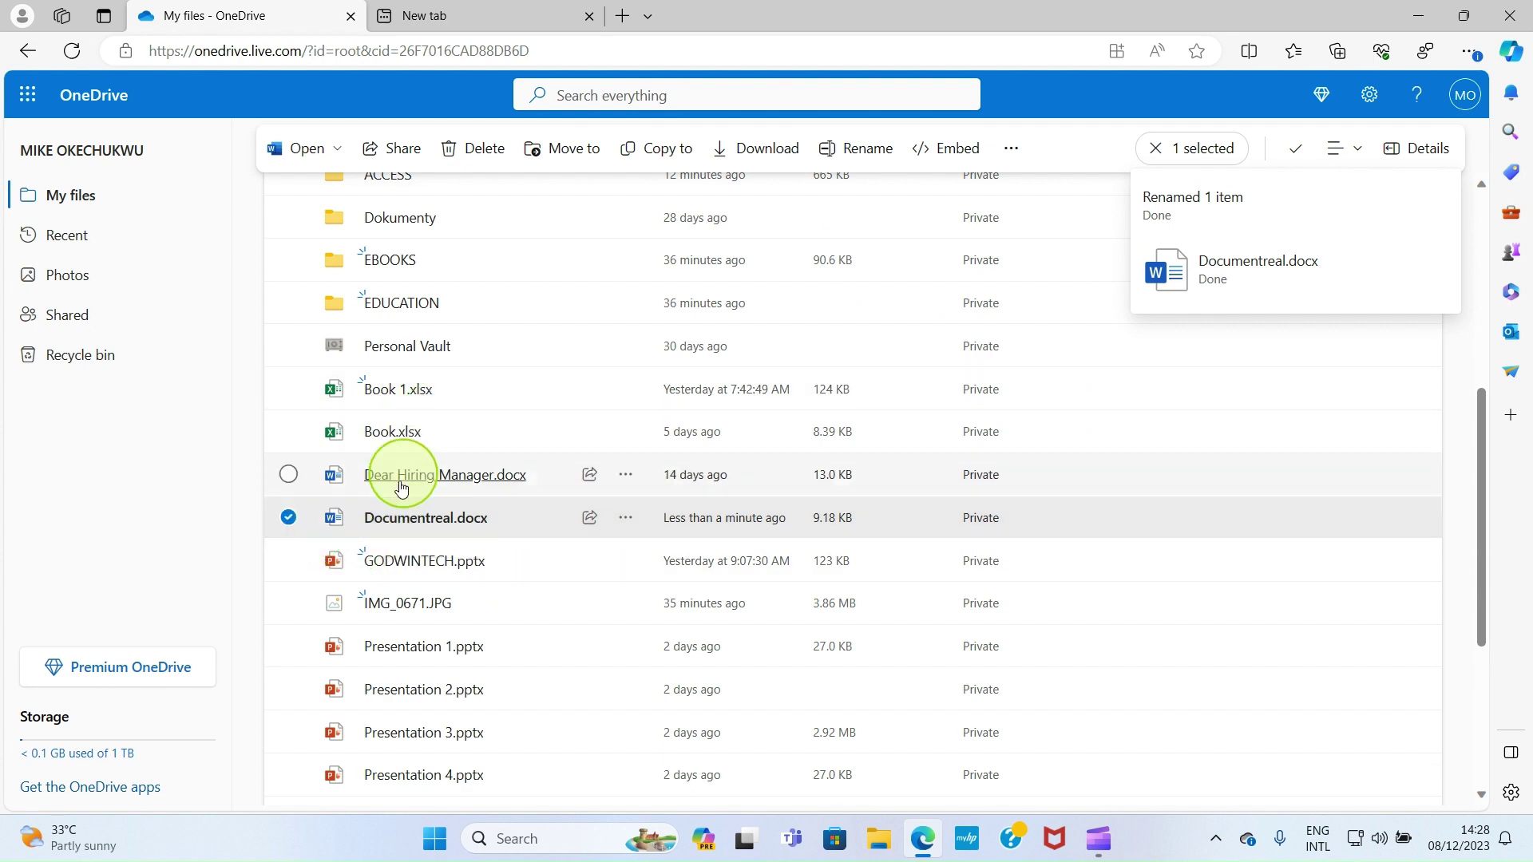
pyautogui.click(289, 517)
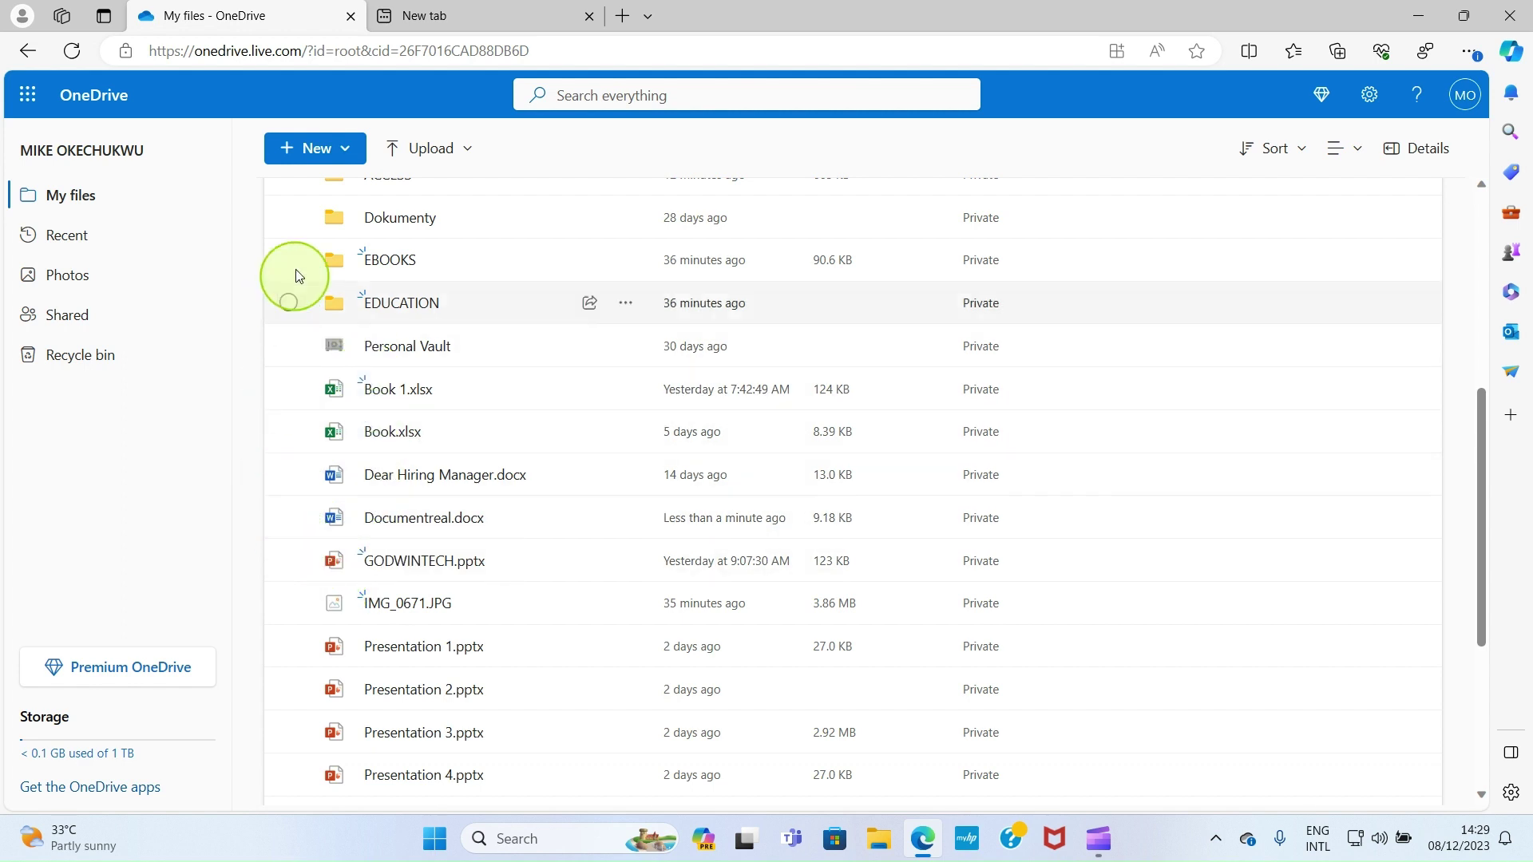
# Step: Open the New dropdown to see folder and Office document options
pyautogui.click(344, 151)
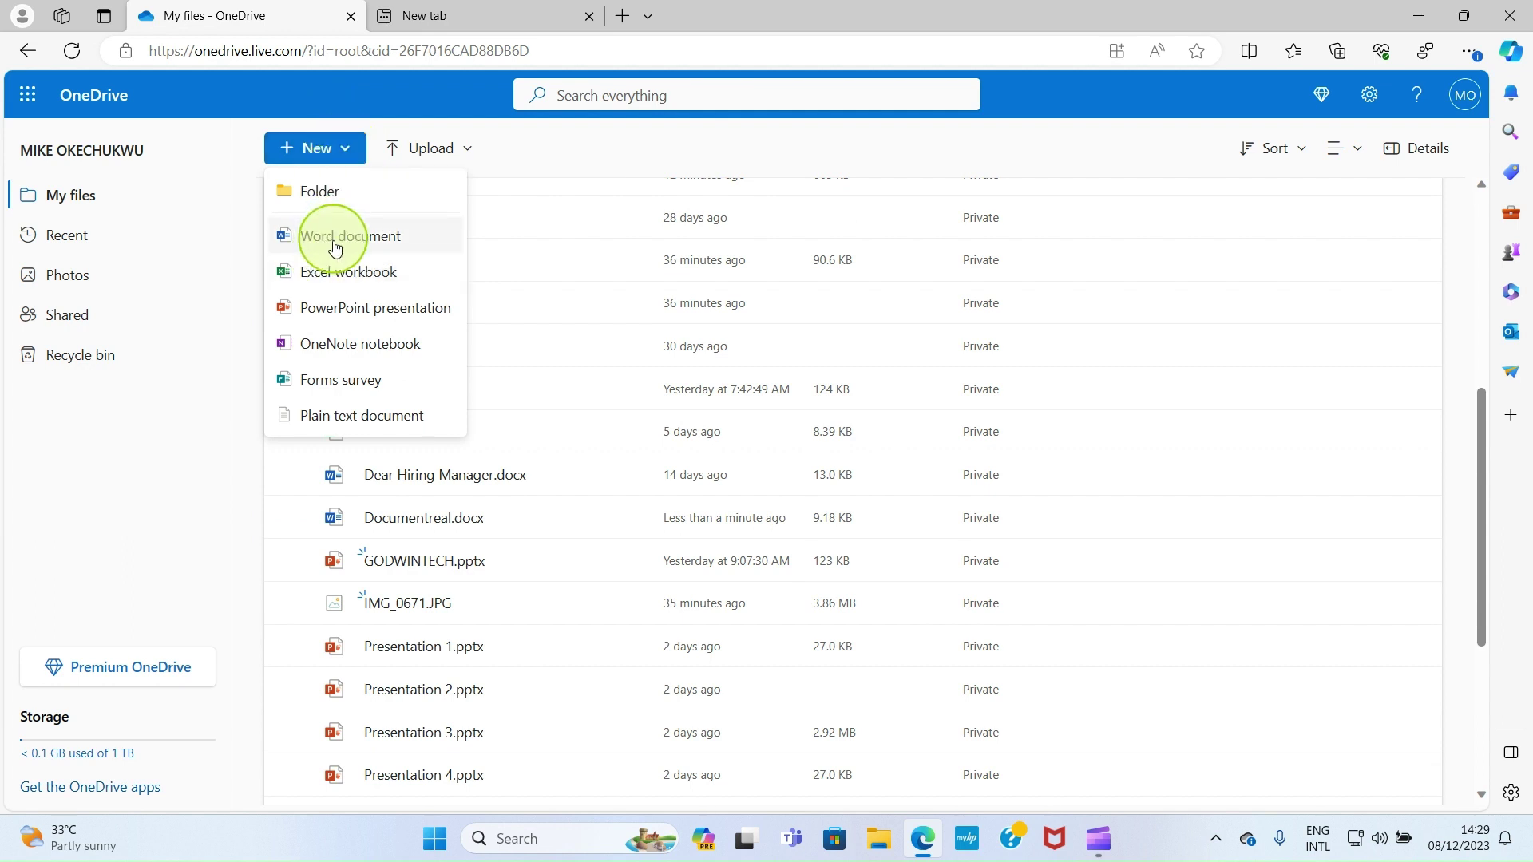
pyautogui.click(328, 275)
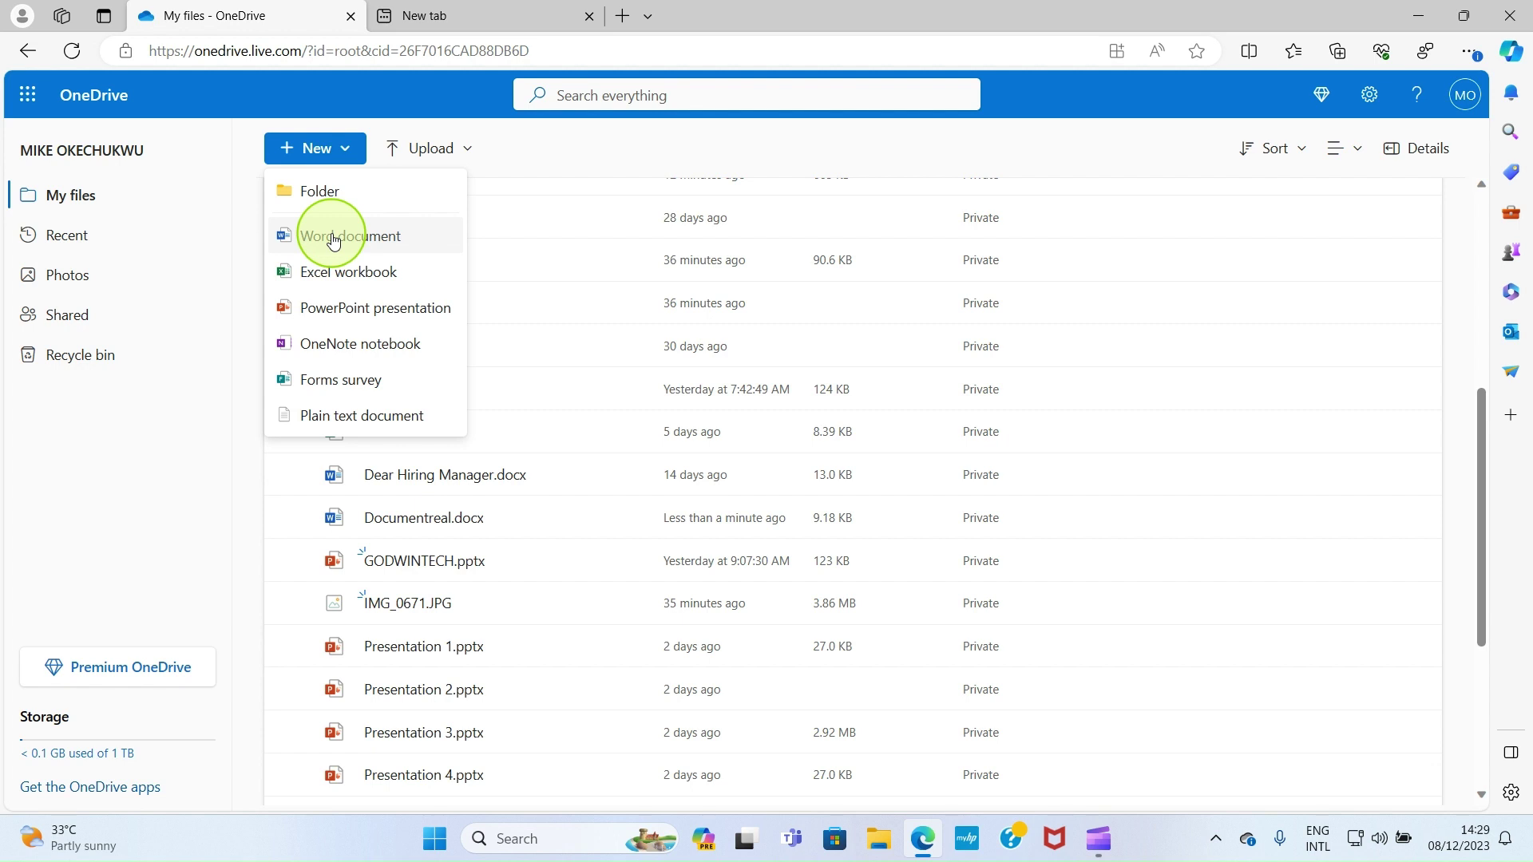
# Step: Dismiss the New menu and select Personal Vault in the file list
pyautogui.click(342, 148)
pyautogui.scroll(-1, 301, 499)
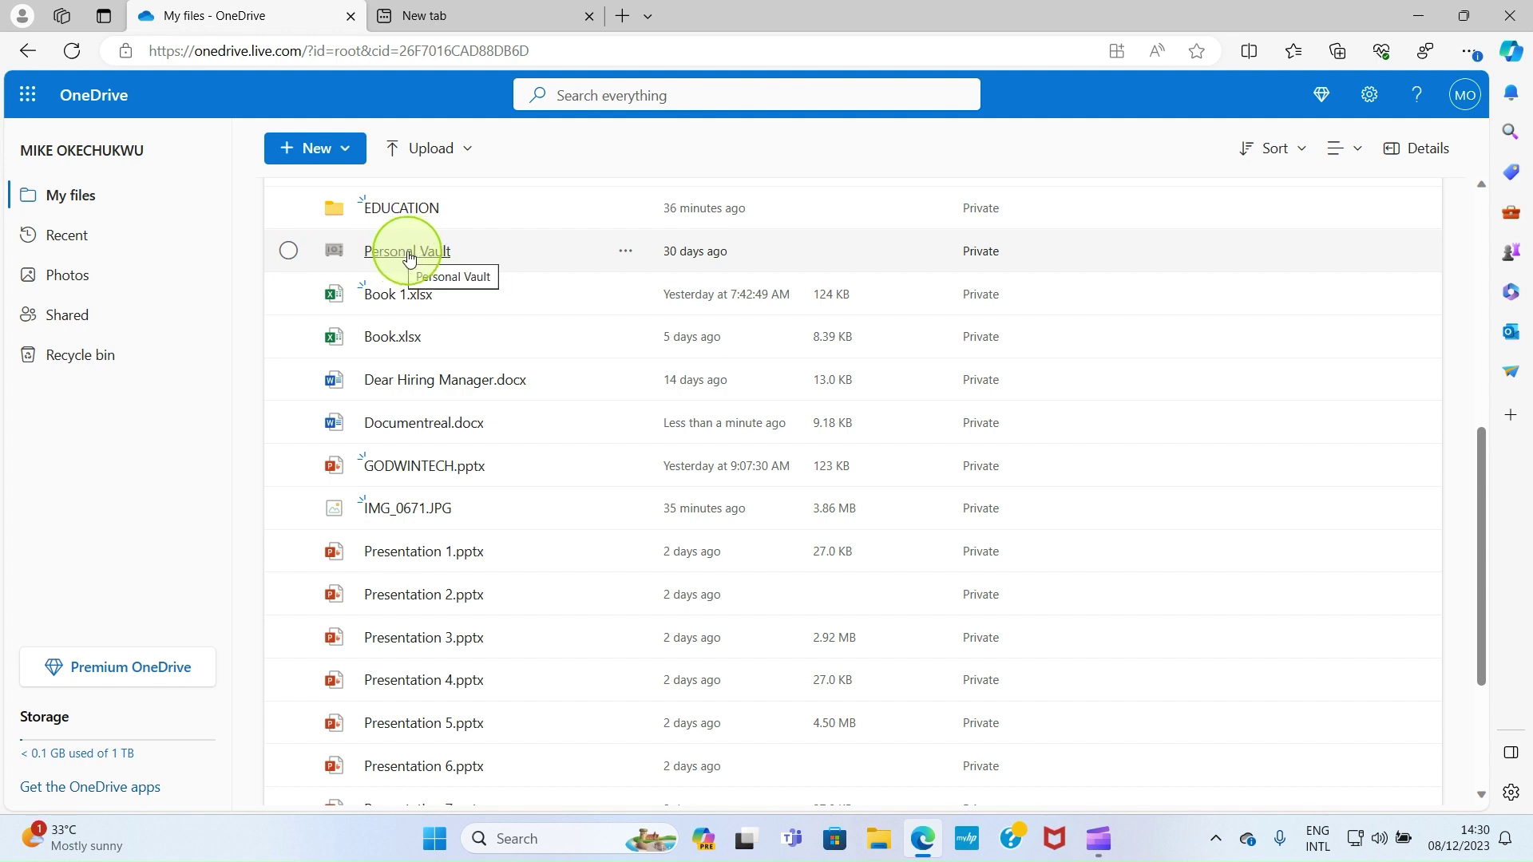
pyautogui.click(409, 254)
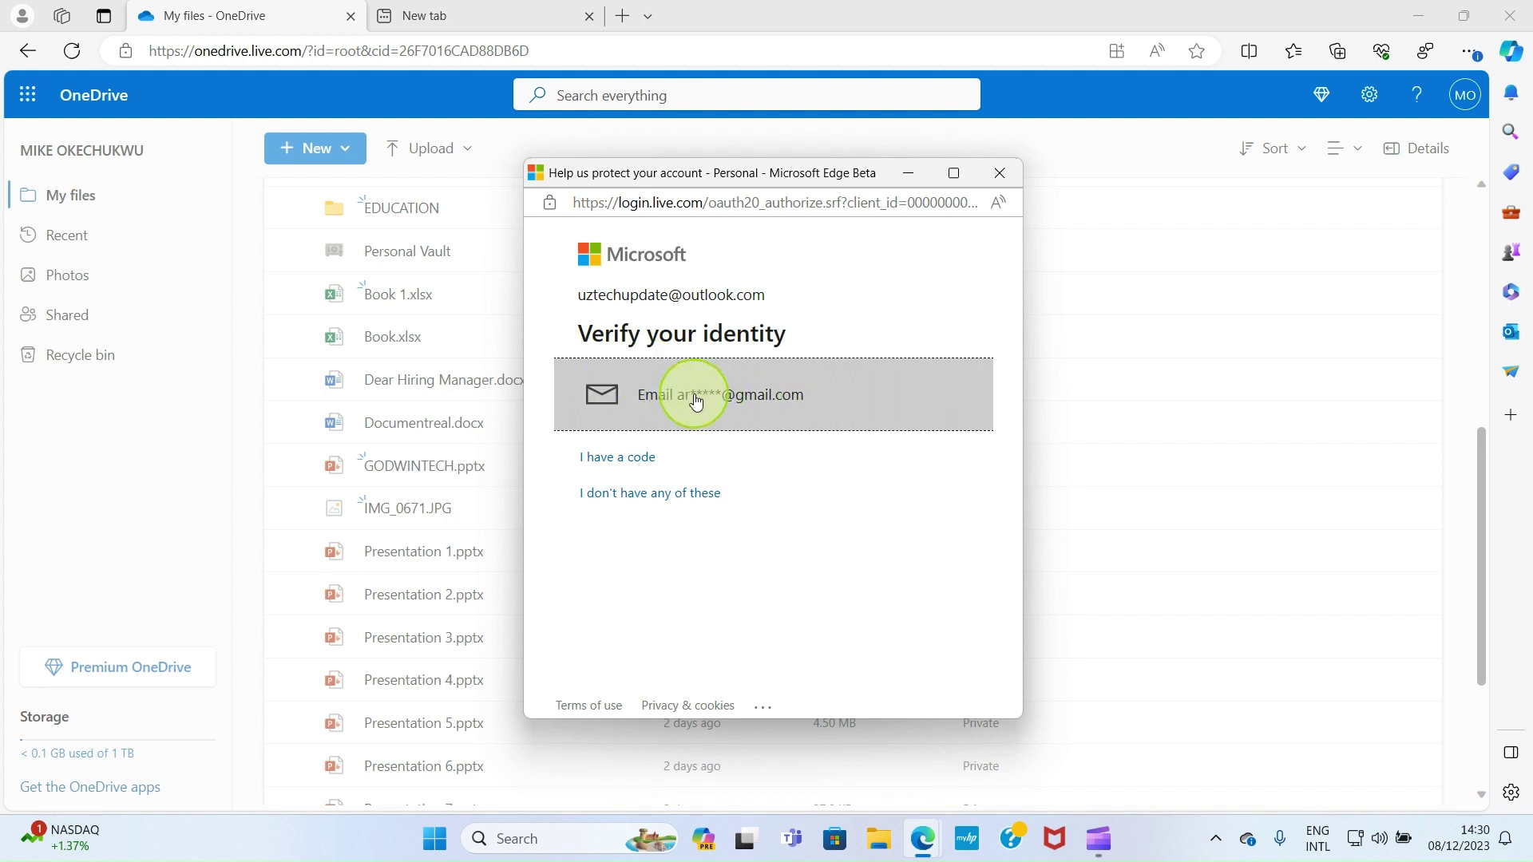
# Step: Verify identity with a code sent to the backup e-mail, then open the empty Personal Vault
pyautogui.click(696, 401)
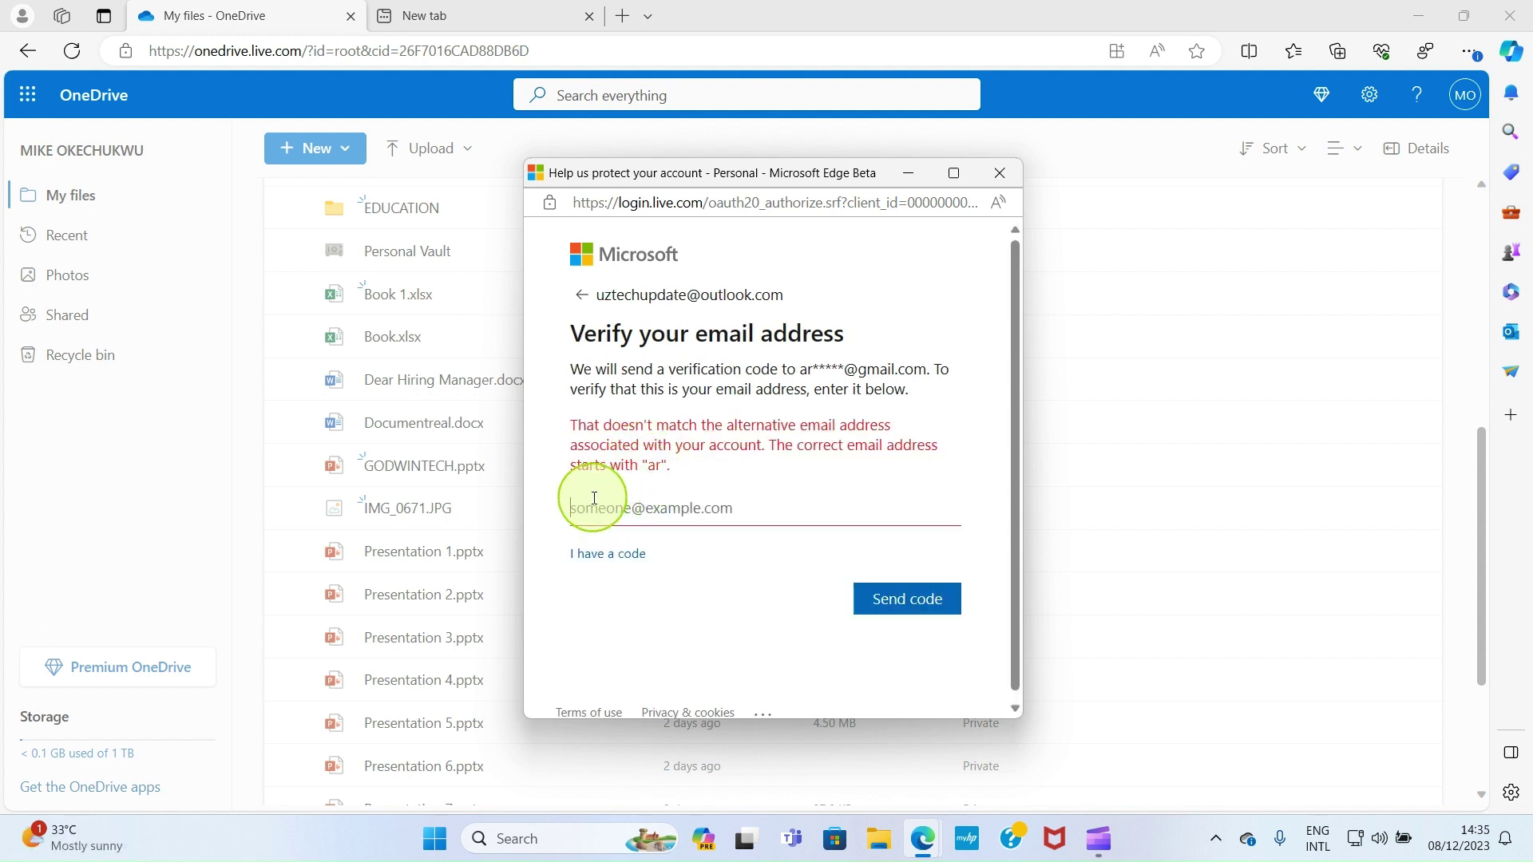
pyautogui.hotkey('ctrl', 'v')
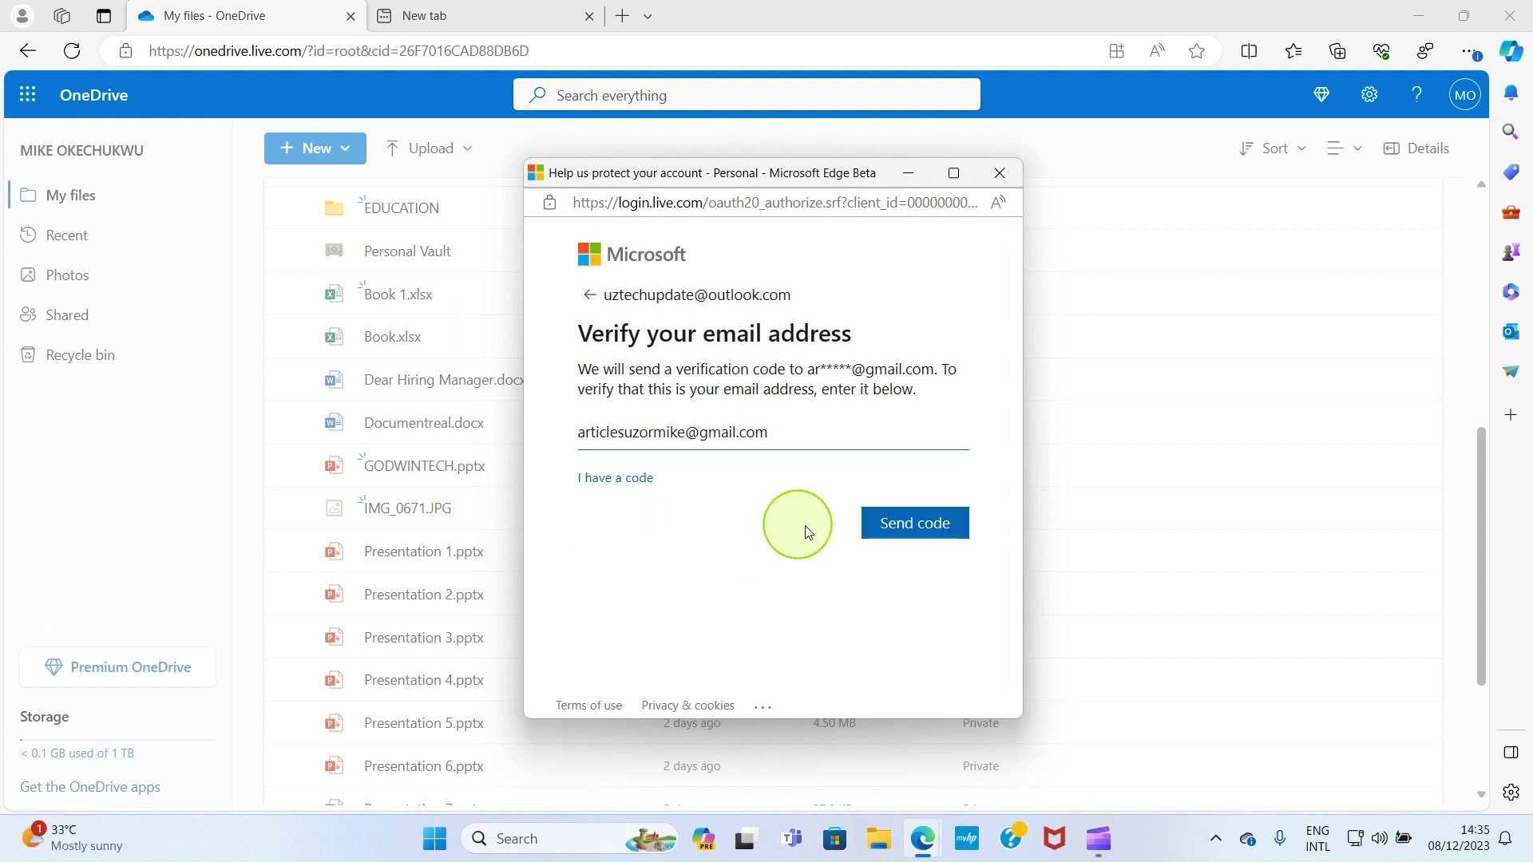
pyautogui.click(922, 527)
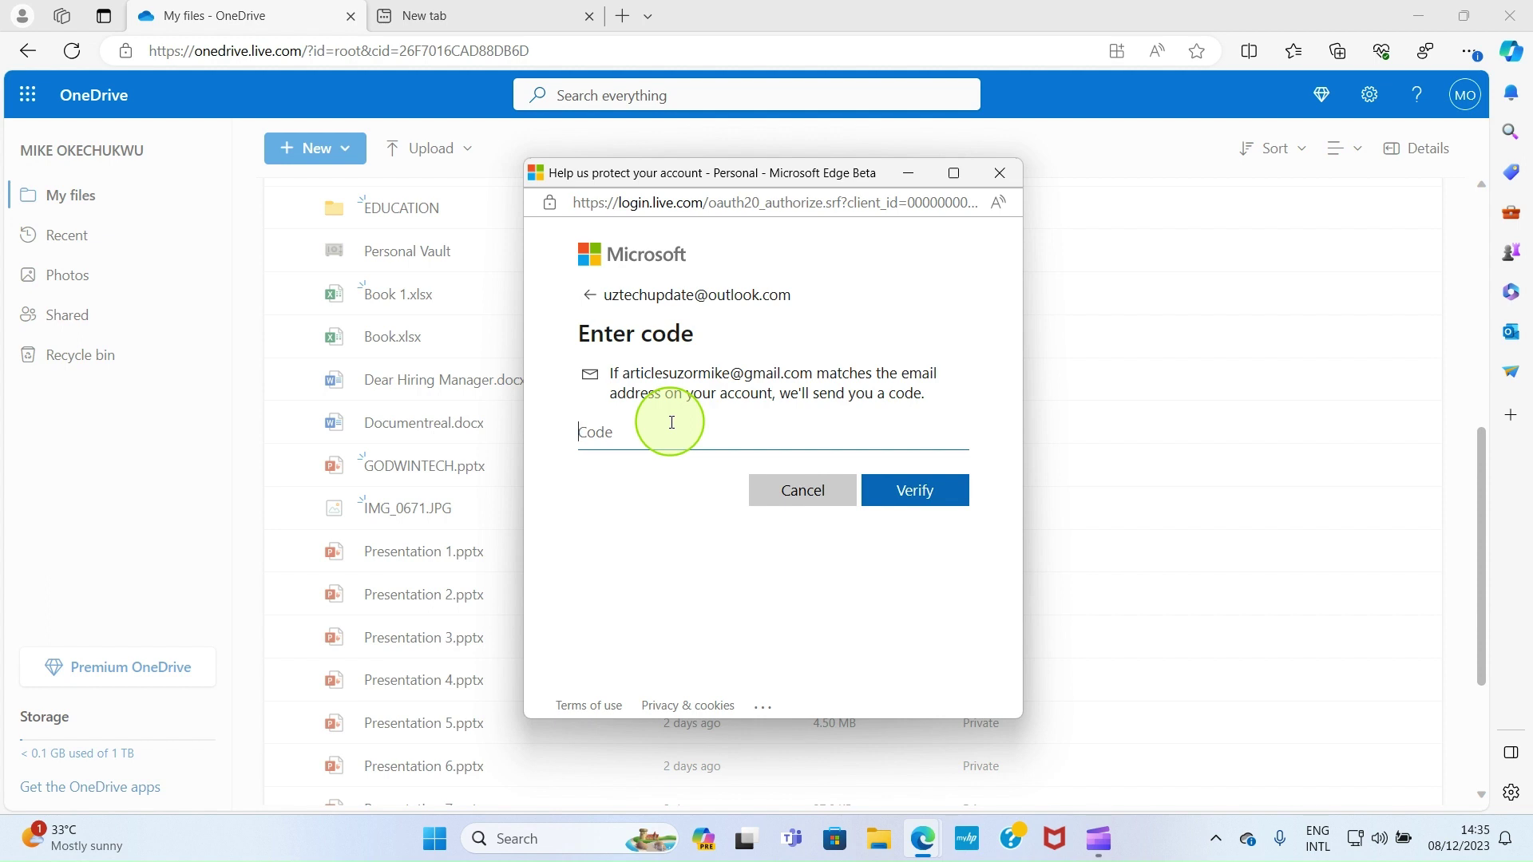
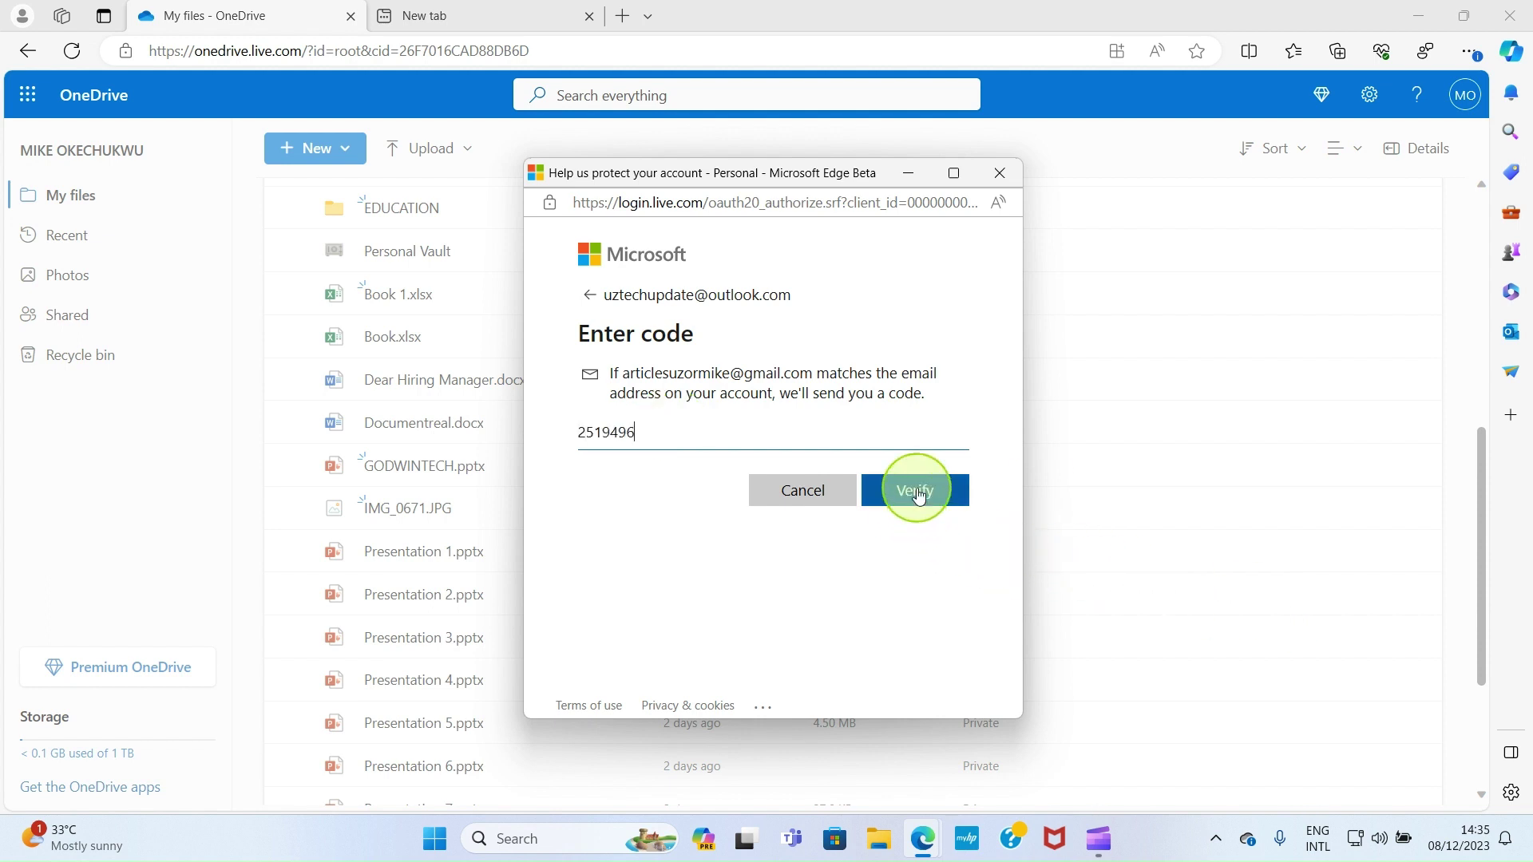
pyautogui.click(917, 490)
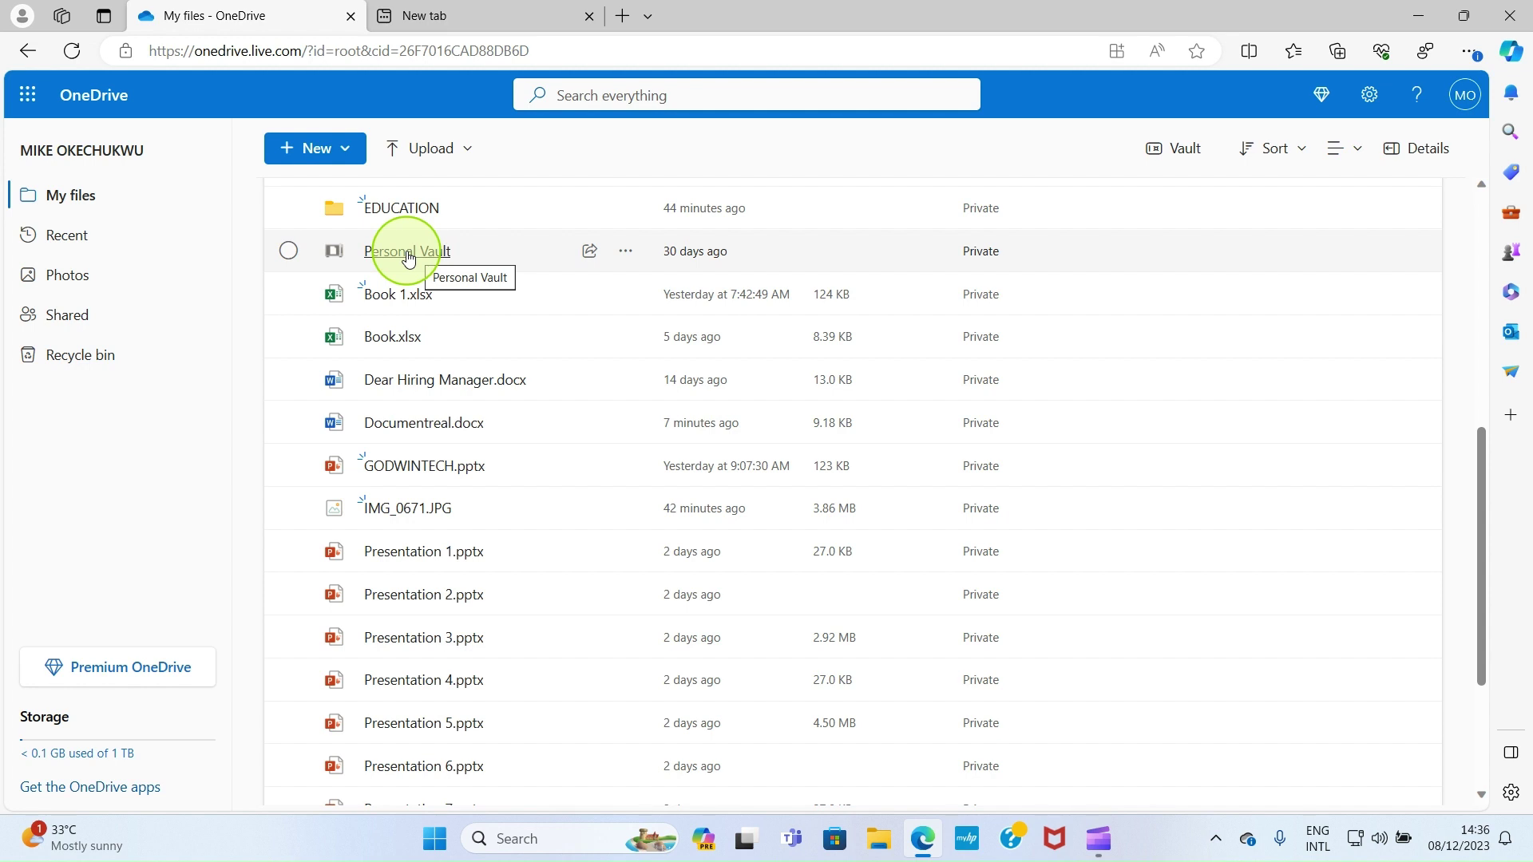
pyautogui.click(407, 254)
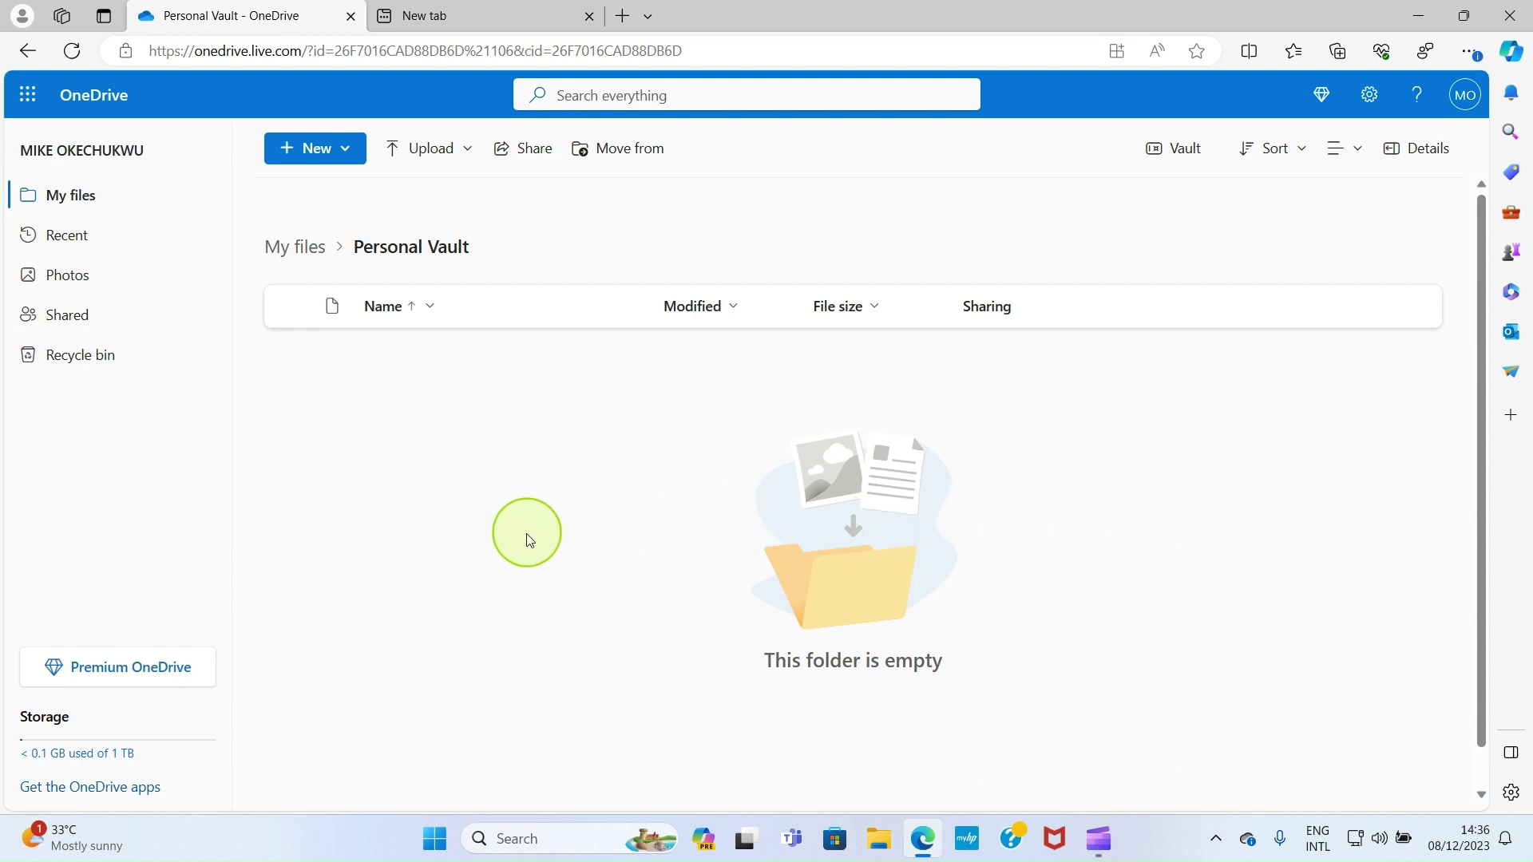
# Step: Upload the KASPER ACADEMY database from Documents into the vault, then go back to My files
pyautogui.click(425, 156)
pyautogui.click(402, 190)
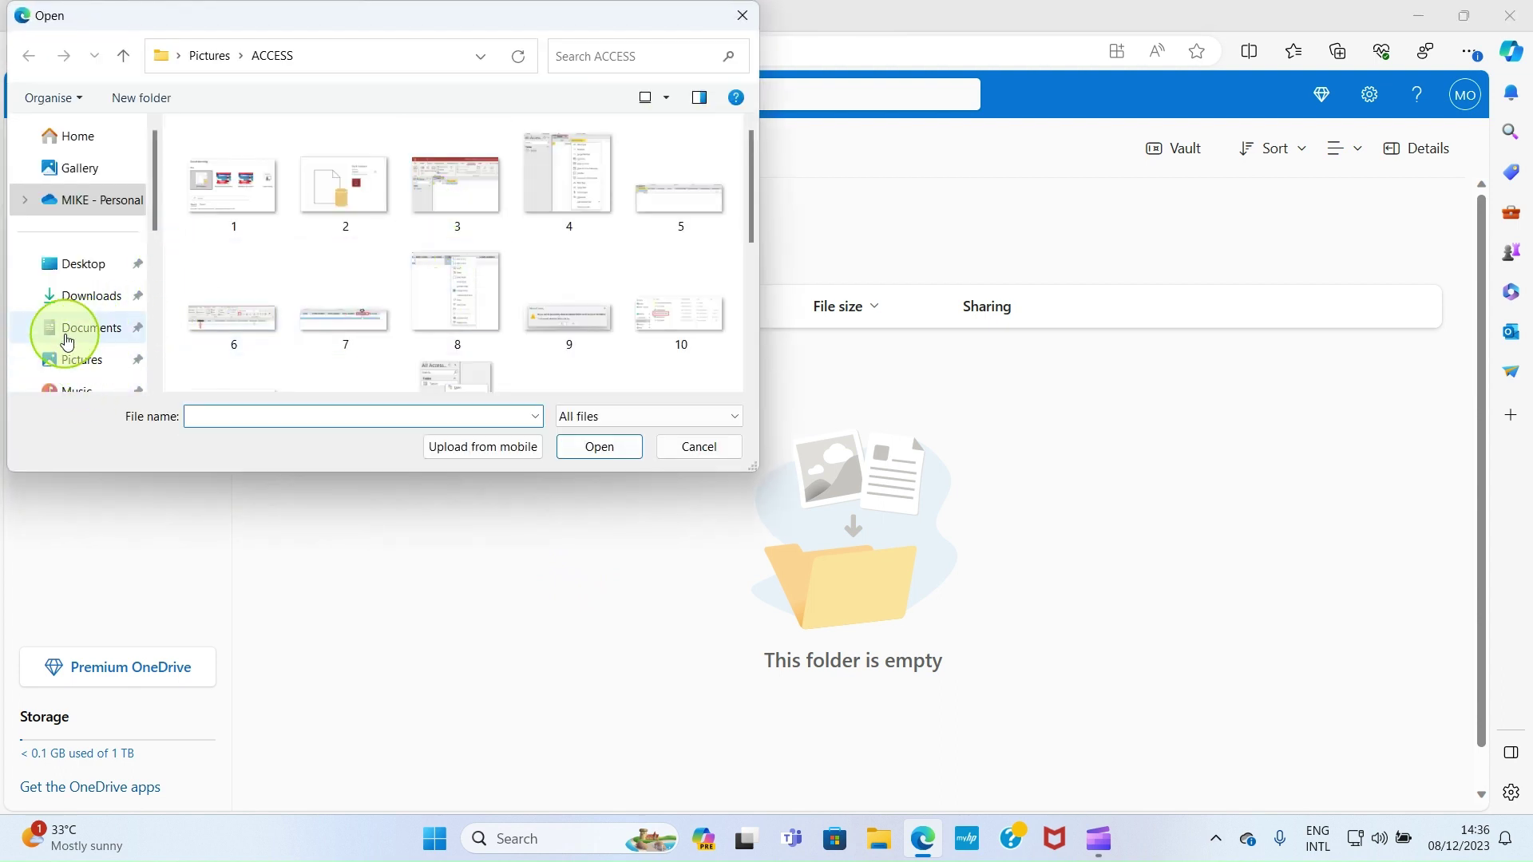
pyautogui.click(85, 330)
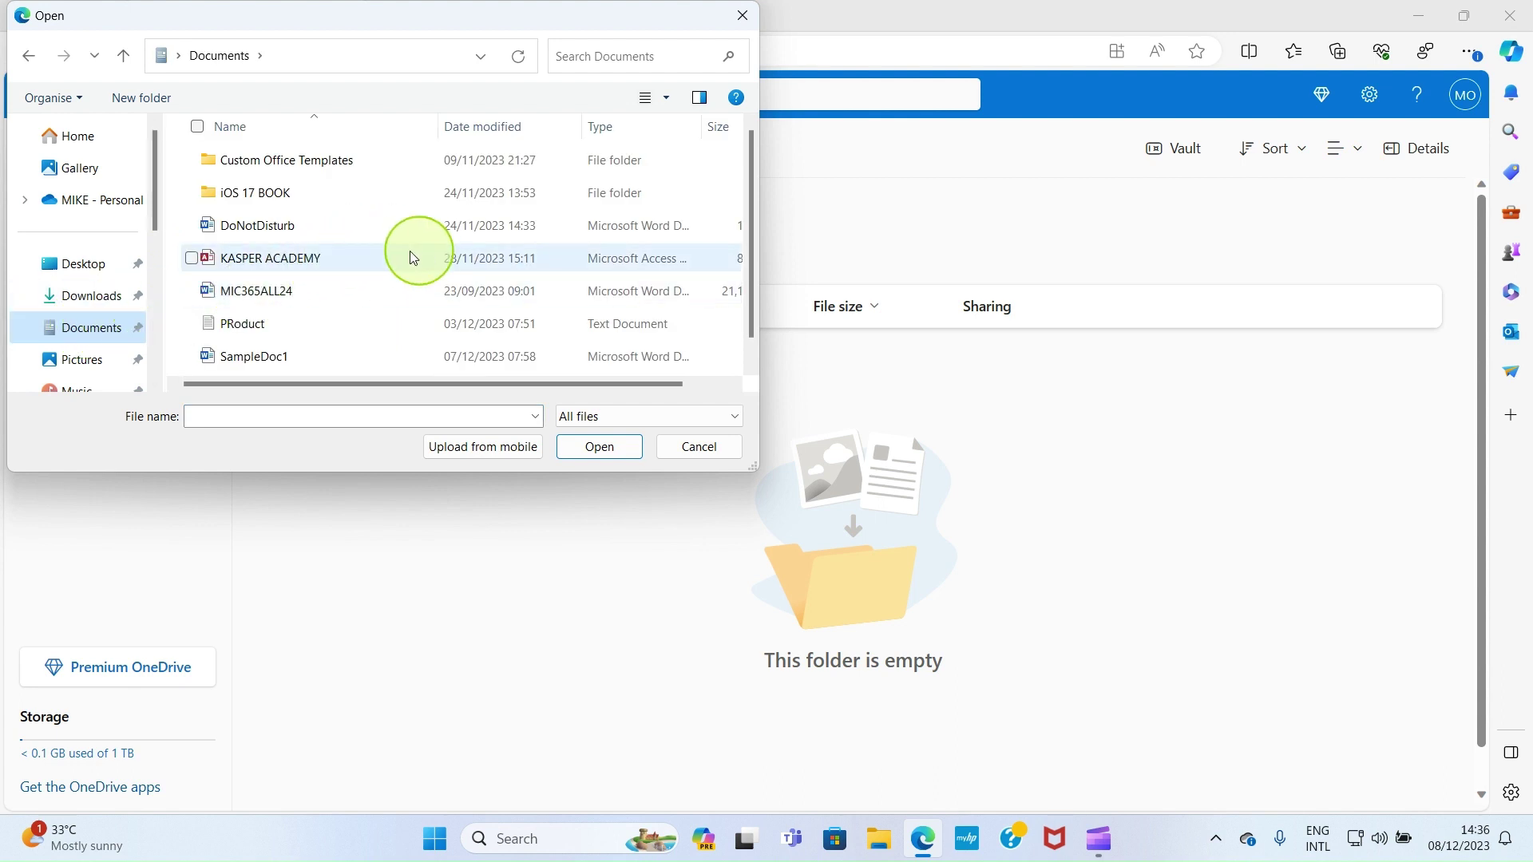
pyautogui.scroll(-1, 279, 279)
pyautogui.scroll(1, 271, 288)
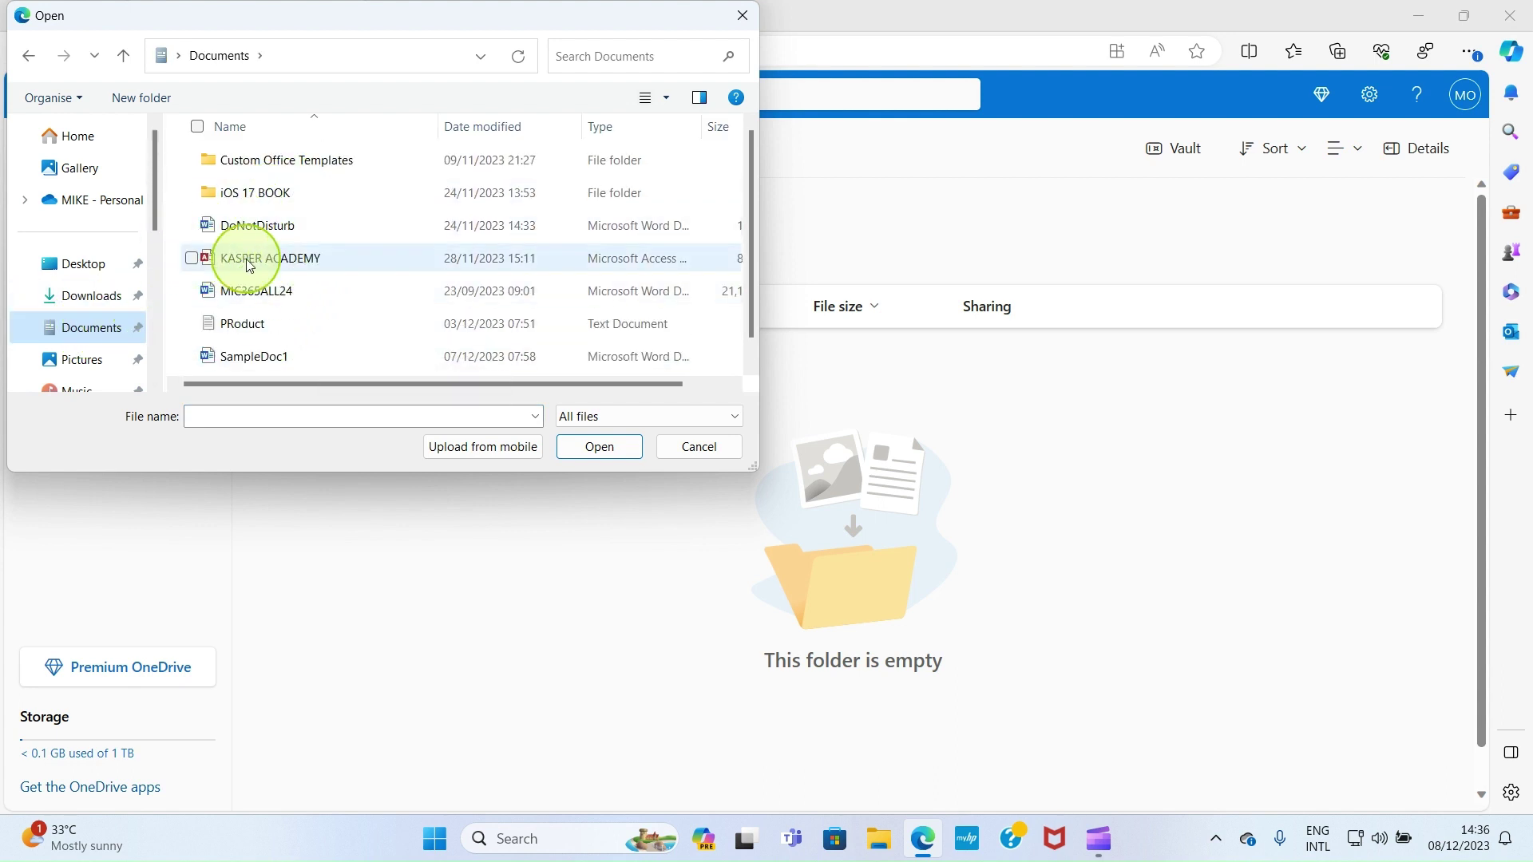
pyautogui.click(197, 260)
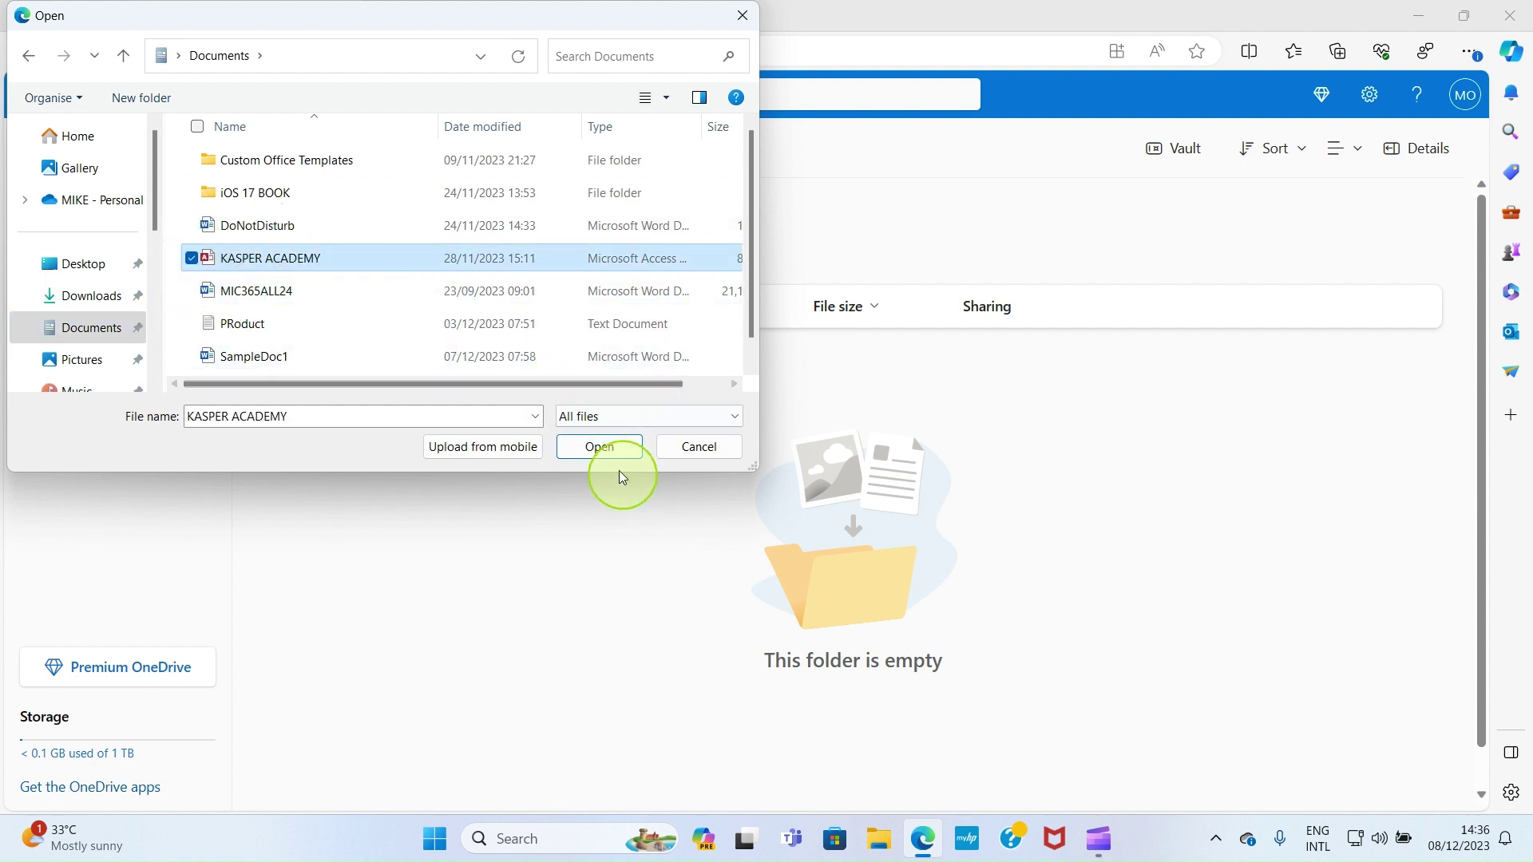
pyautogui.click(587, 448)
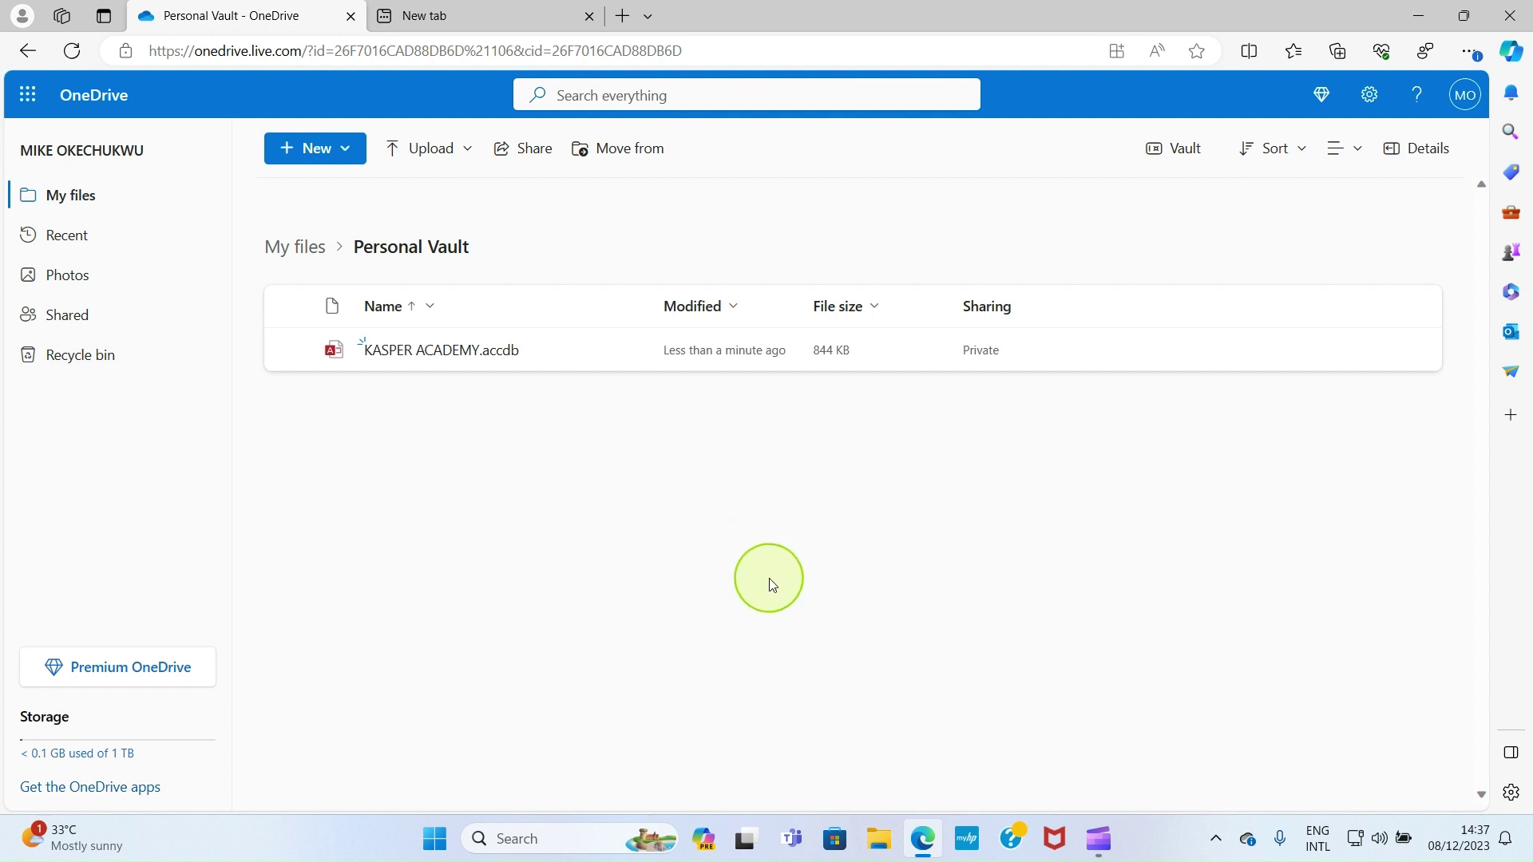
pyautogui.click(87, 178)
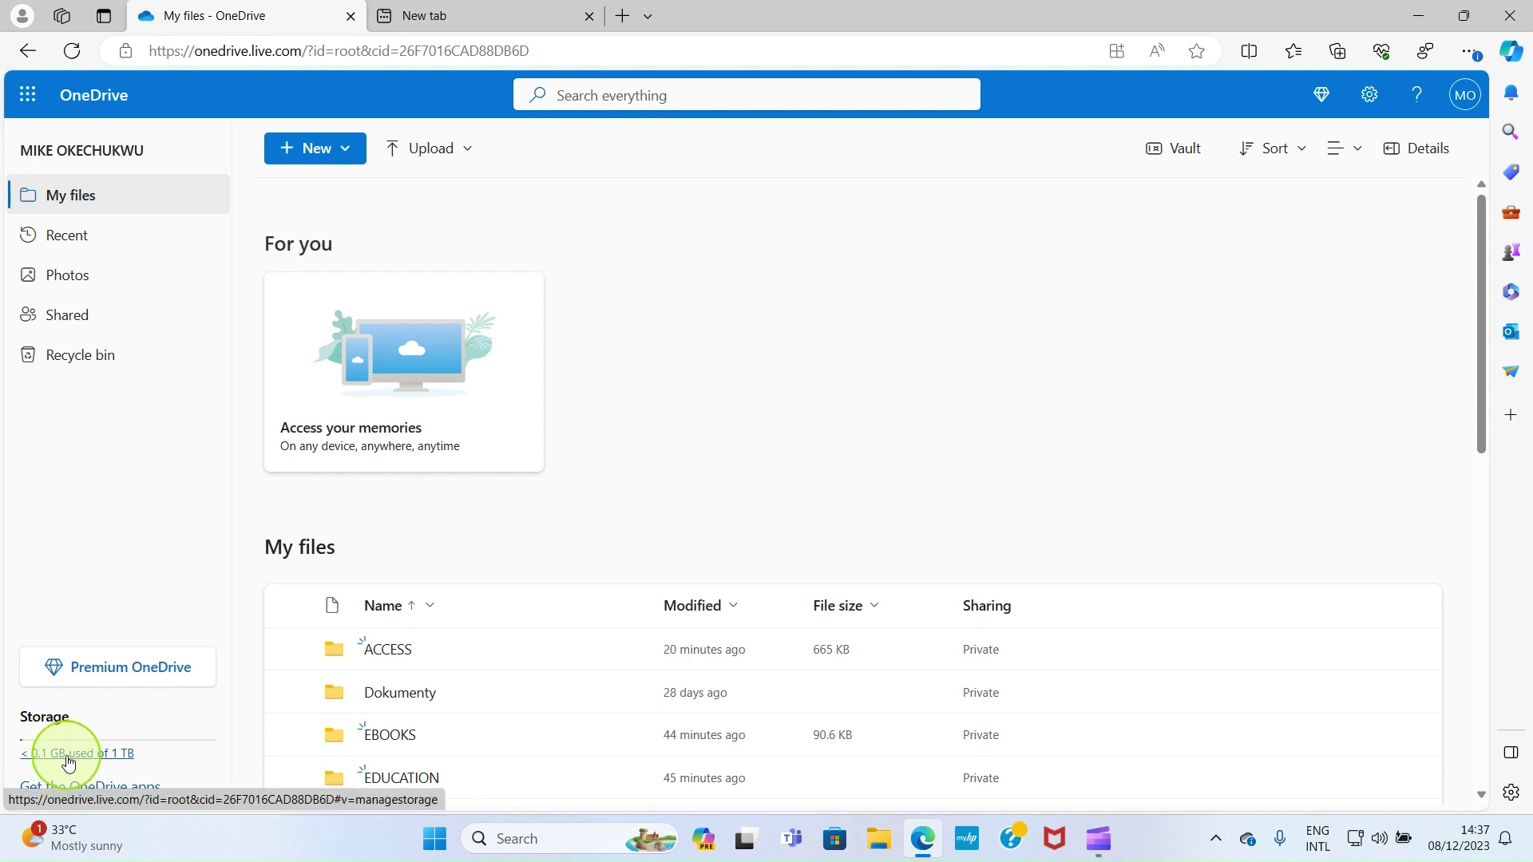
# Step: Review storage usage and available plans on the Manage storage page
pyautogui.click(68, 761)
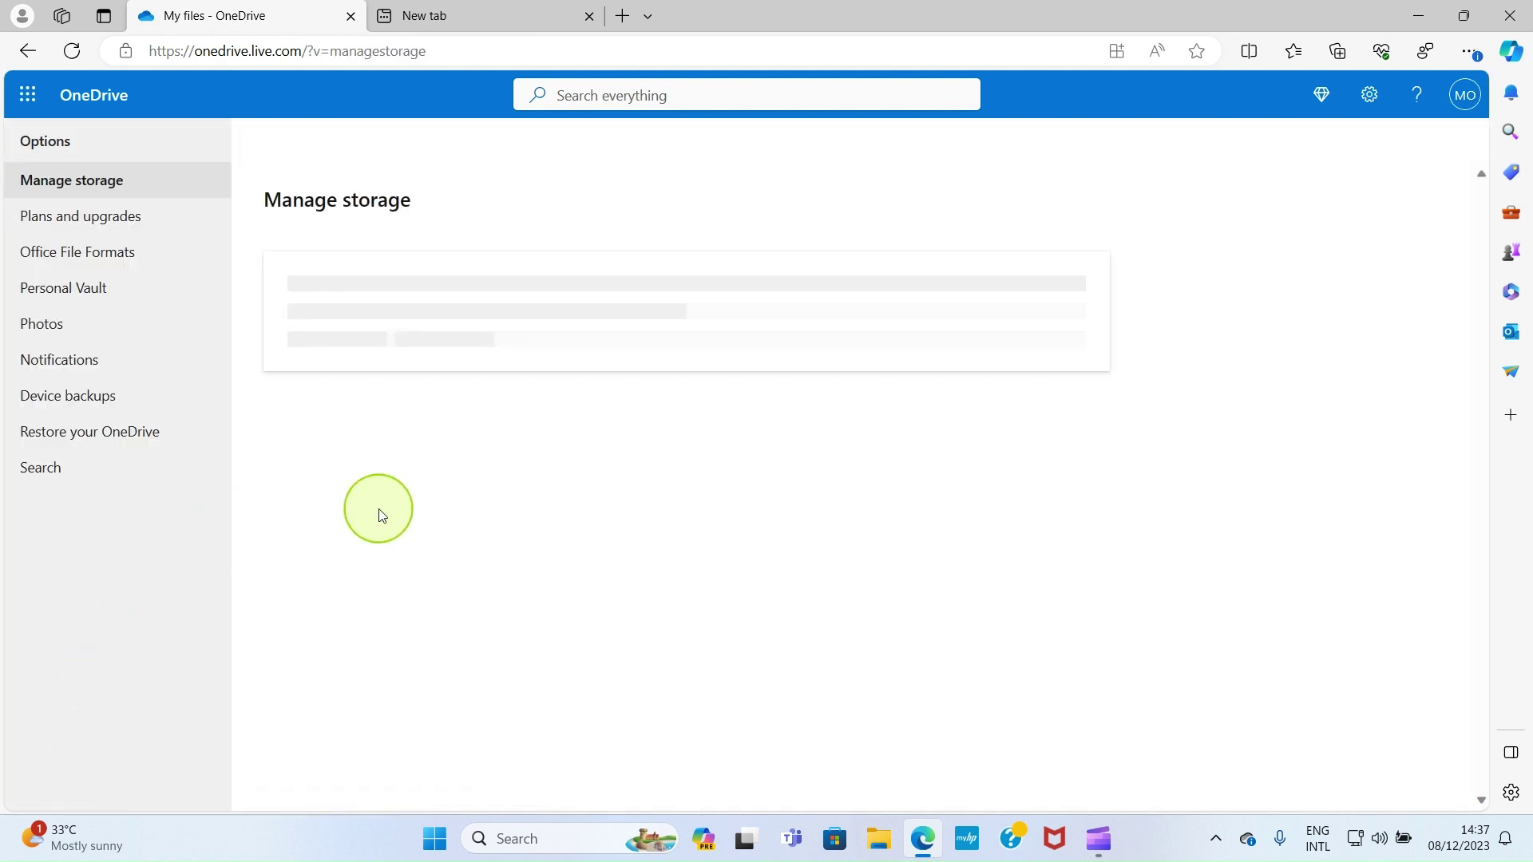
pyautogui.scroll(-2, 684, 575)
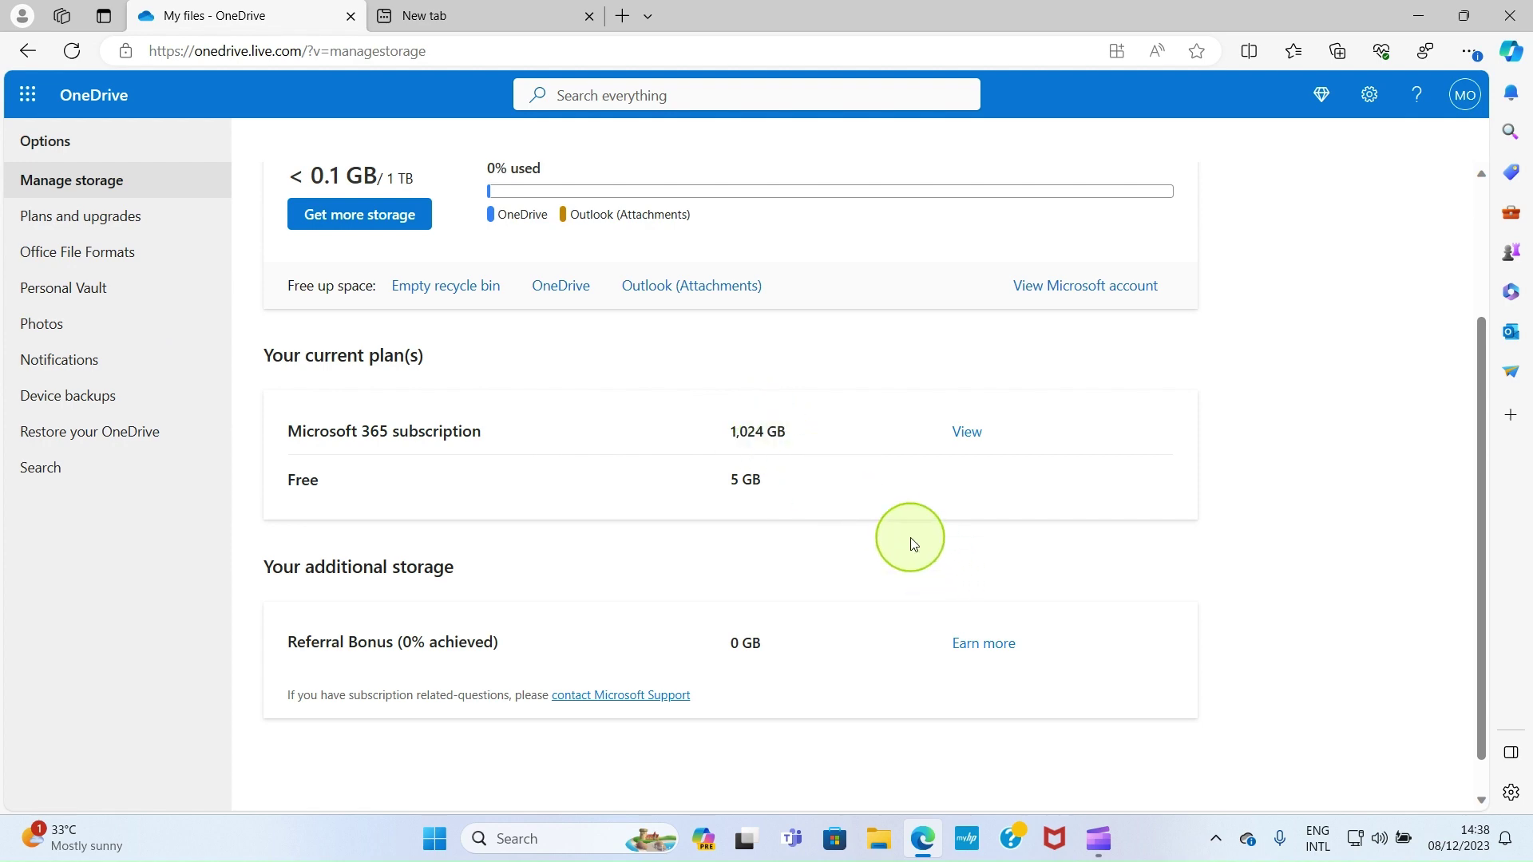
pyautogui.scroll(3, 911, 541)
pyautogui.scroll(-3, 909, 539)
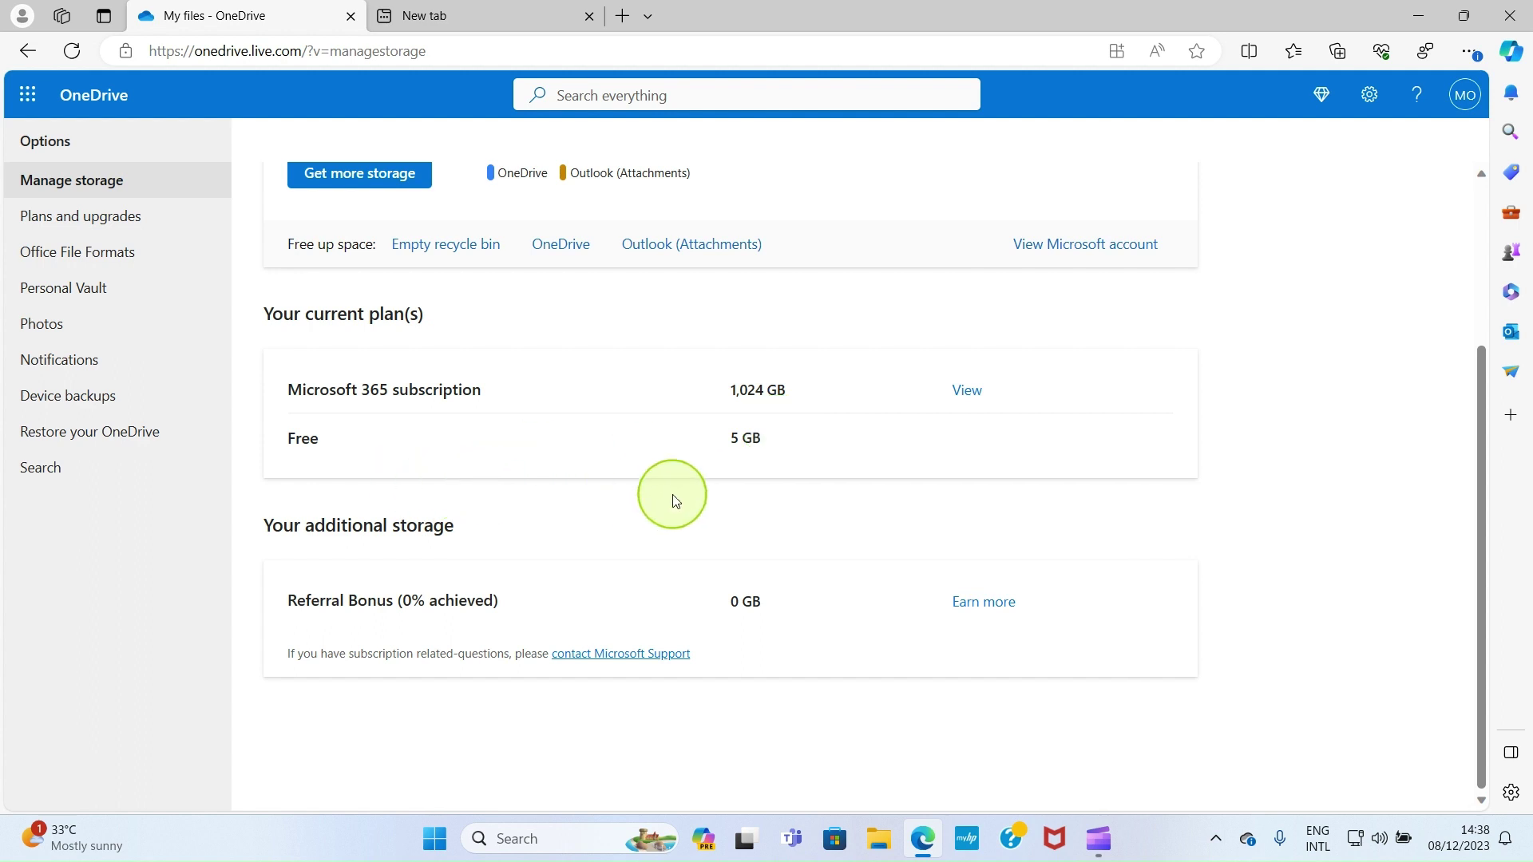
# Step: Return to My files and open the Help panel's search
pyautogui.hotkey('alt', 'Left')
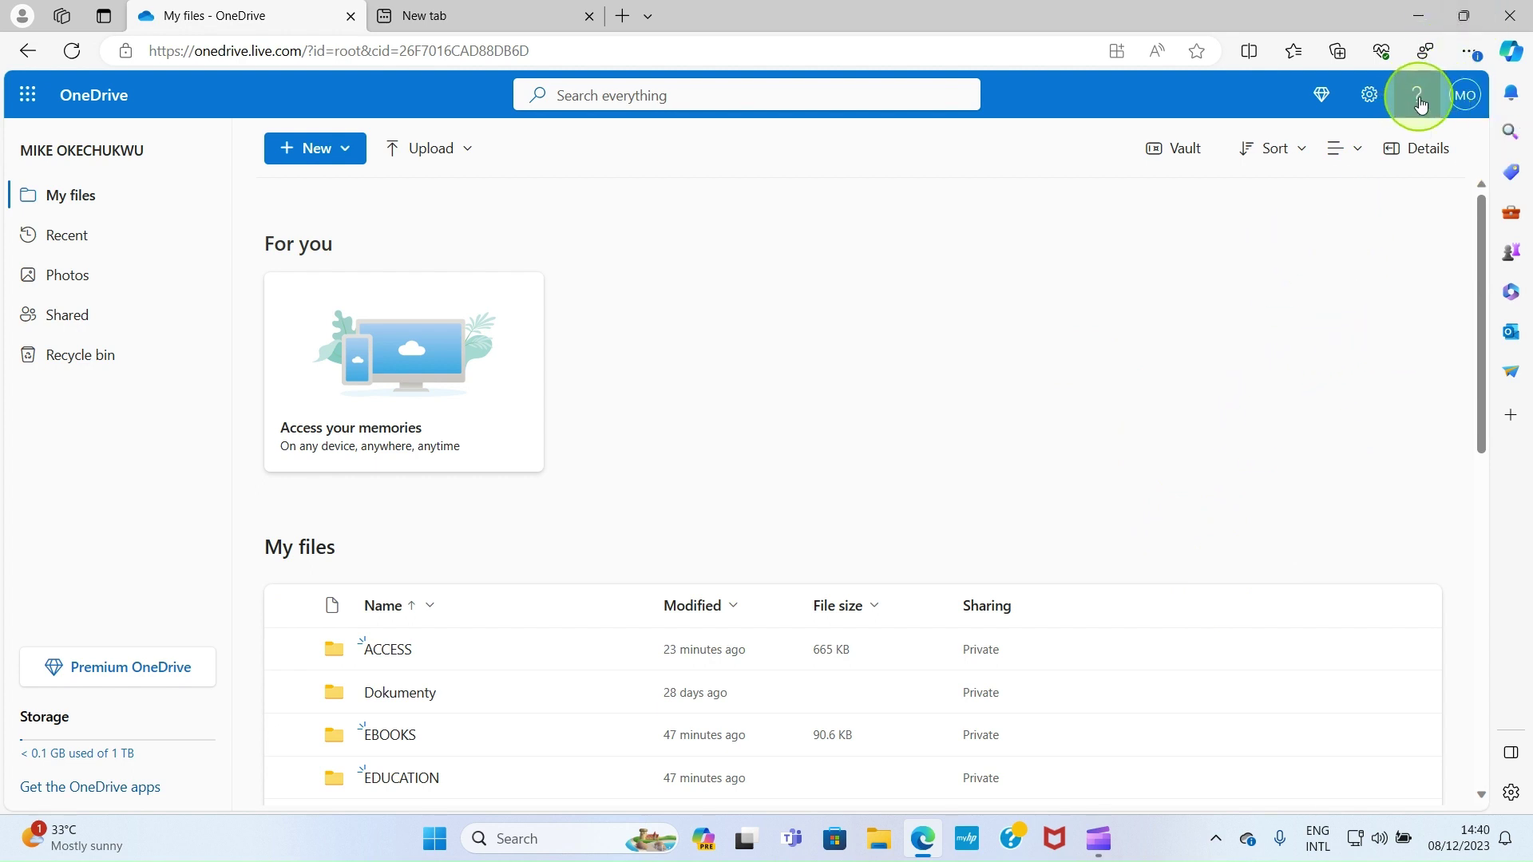
pyautogui.click(1417, 97)
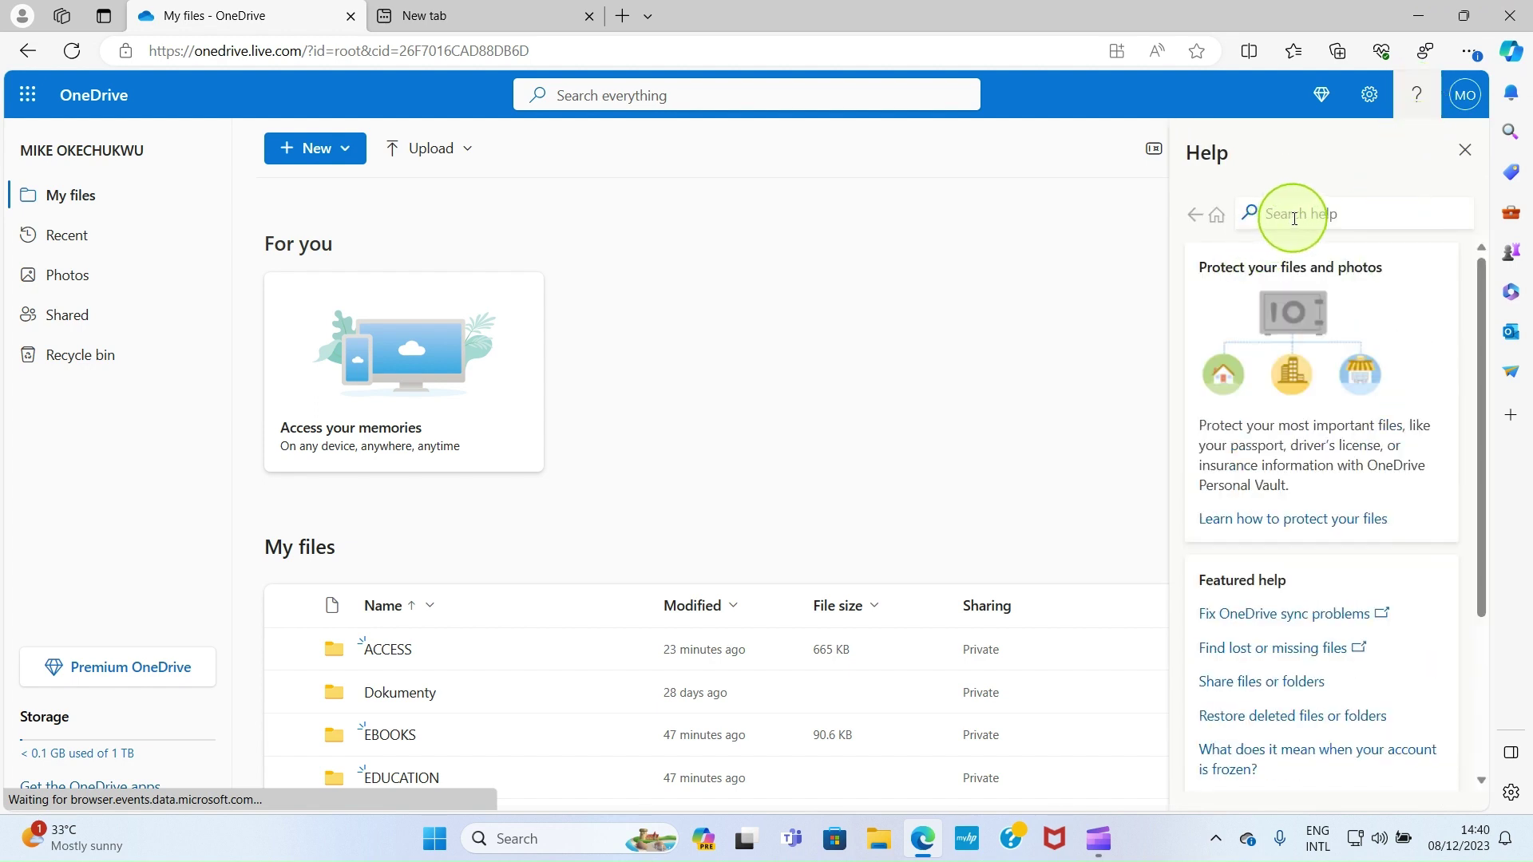
pyautogui.click(1285, 213)
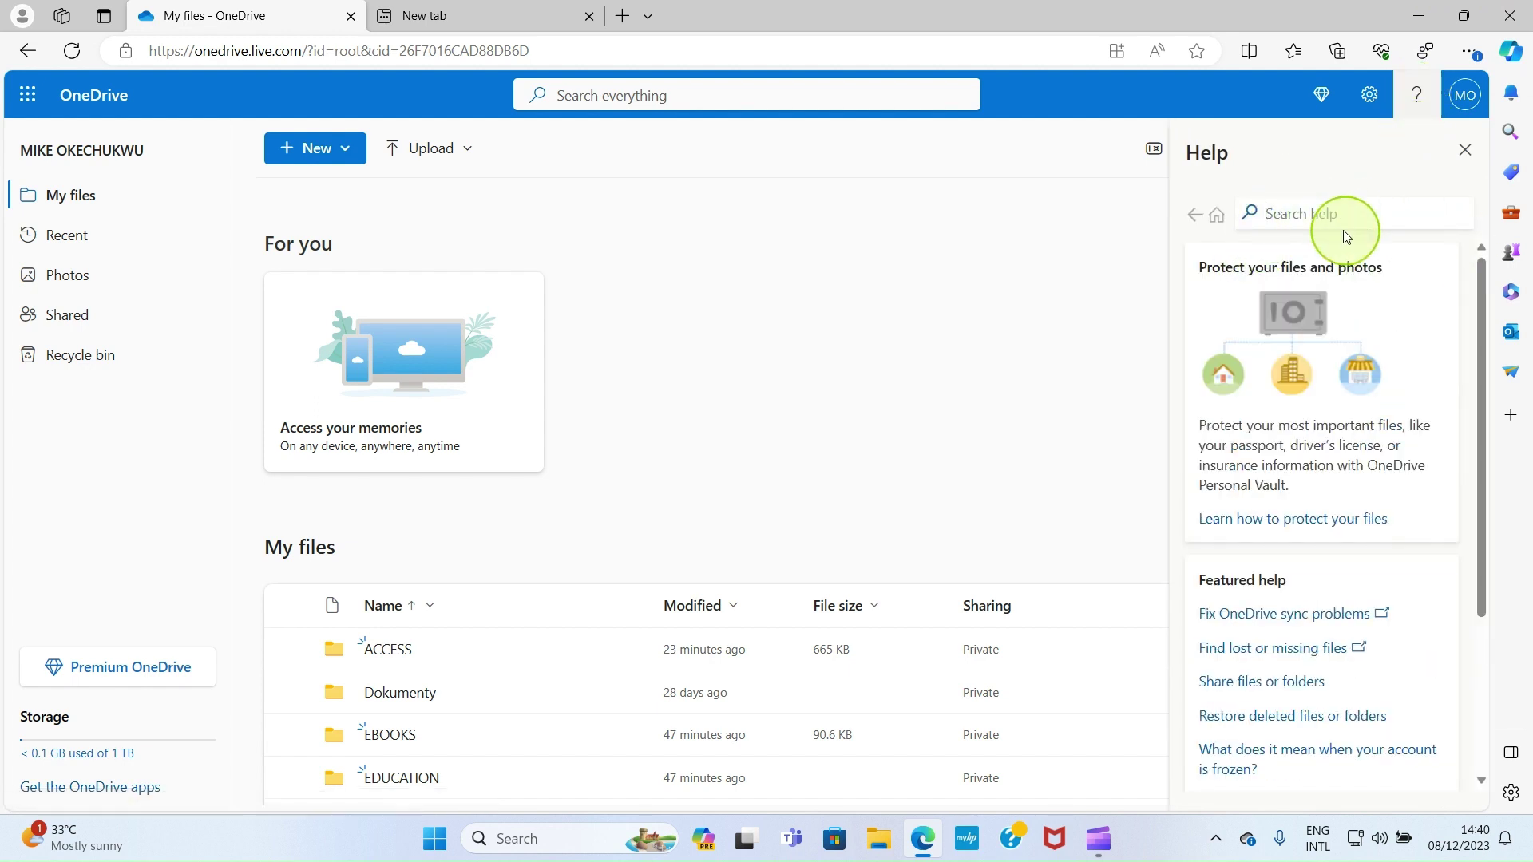